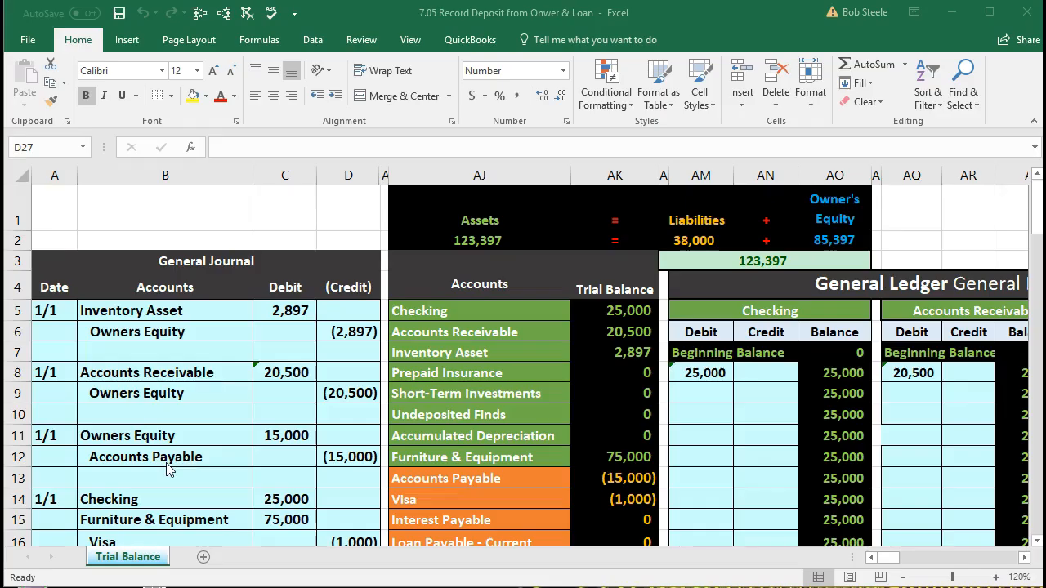
click(210, 414)
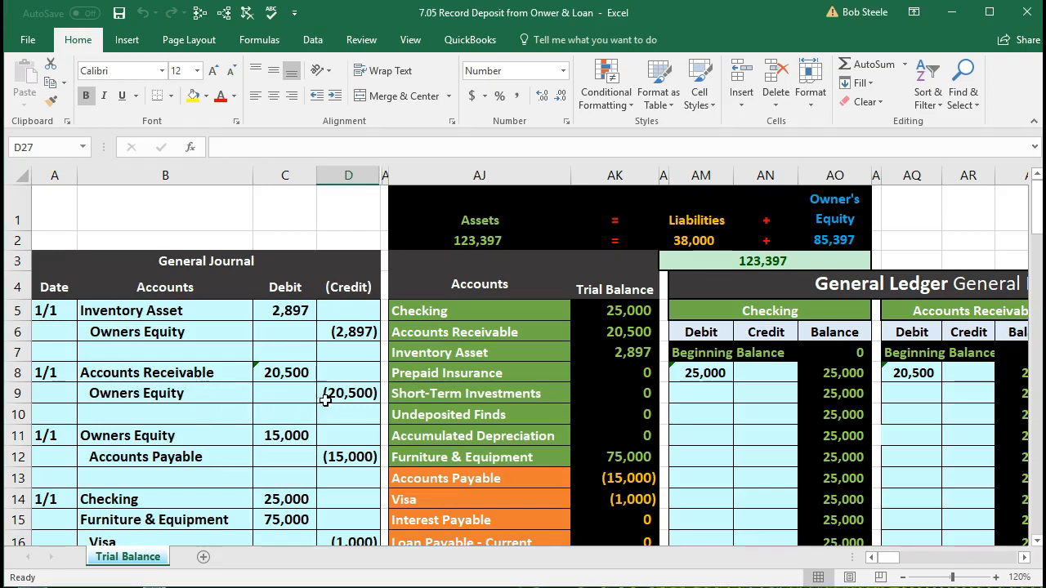
scroll(342, 394, down, 1)
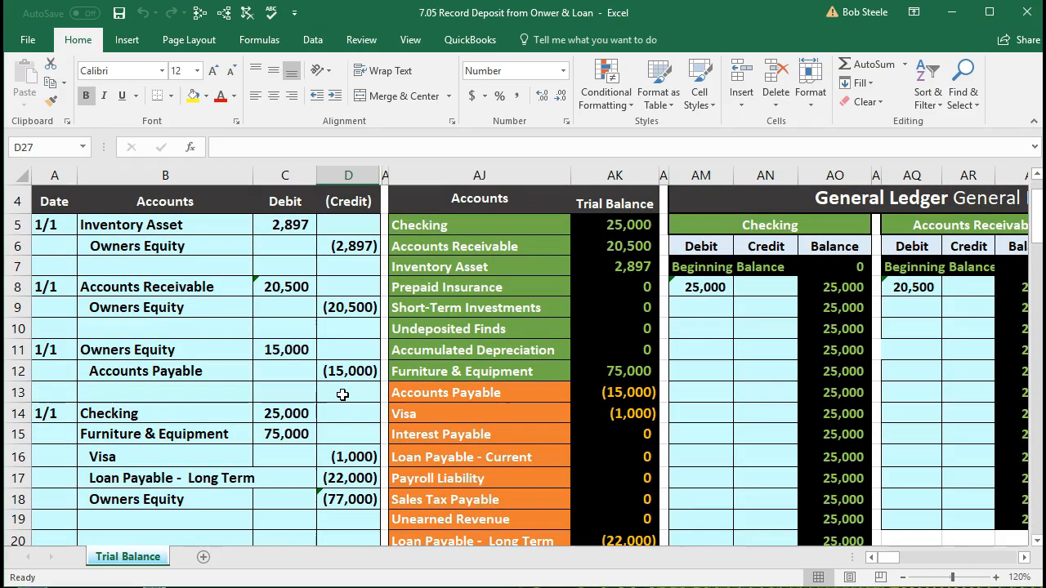
scroll(523, 359, up, 1)
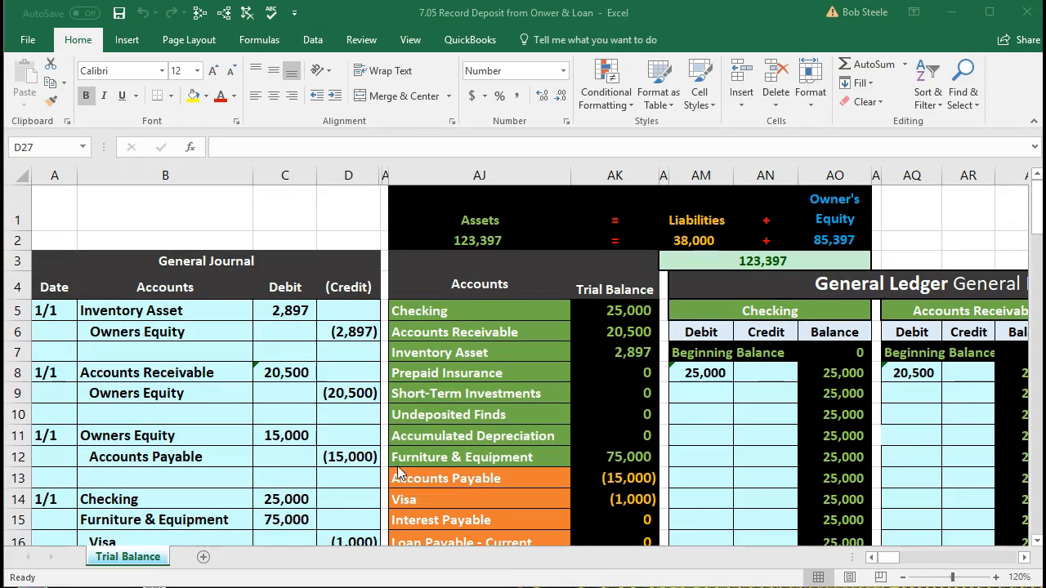
click(354, 461)
click(355, 460)
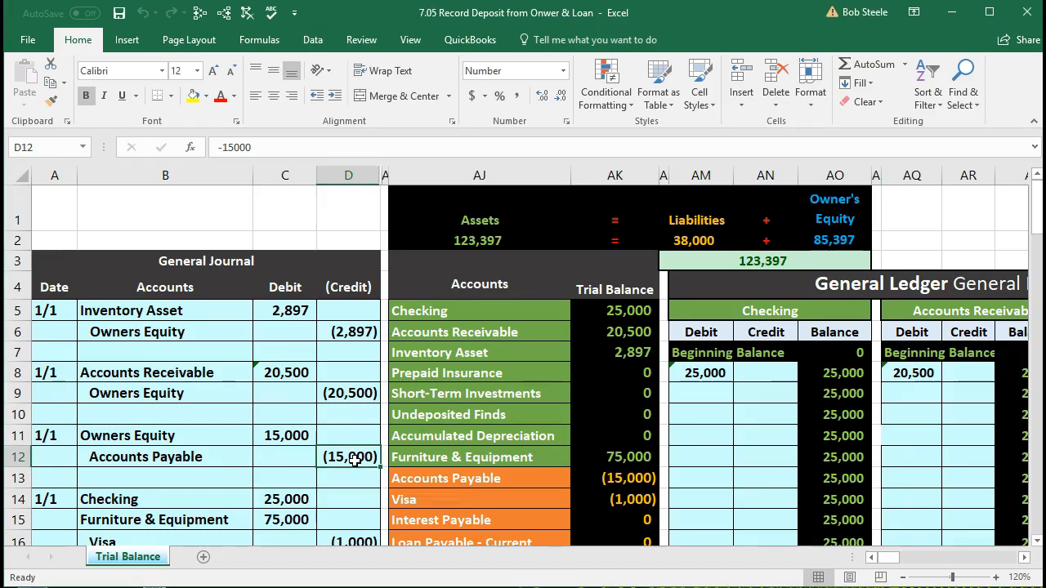
Enter the date 1/10 in cell A20 to start a new general journal entry.
scroll(355, 461, down, 2)
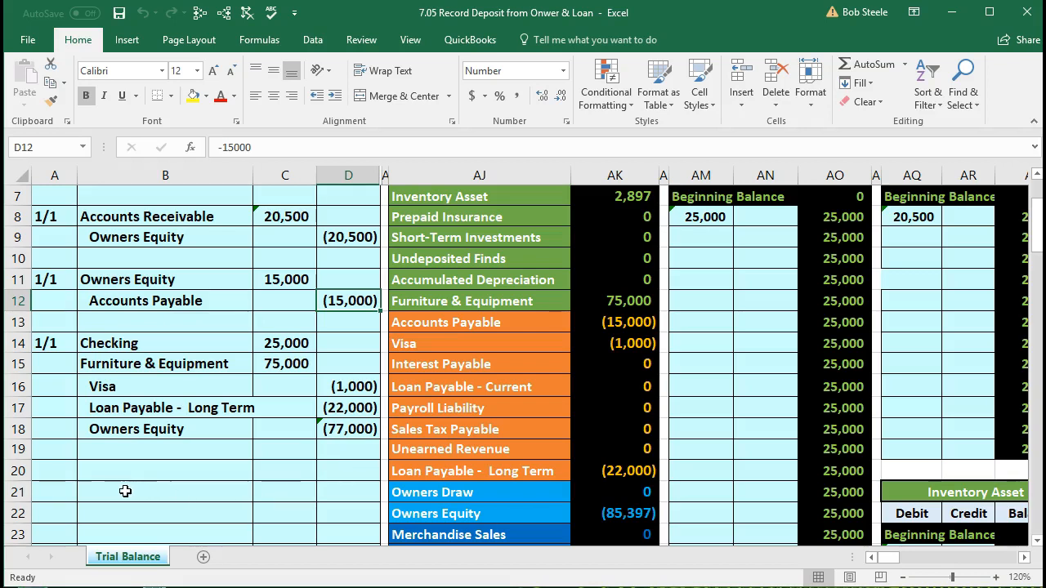
click(55, 471)
text(1/10)
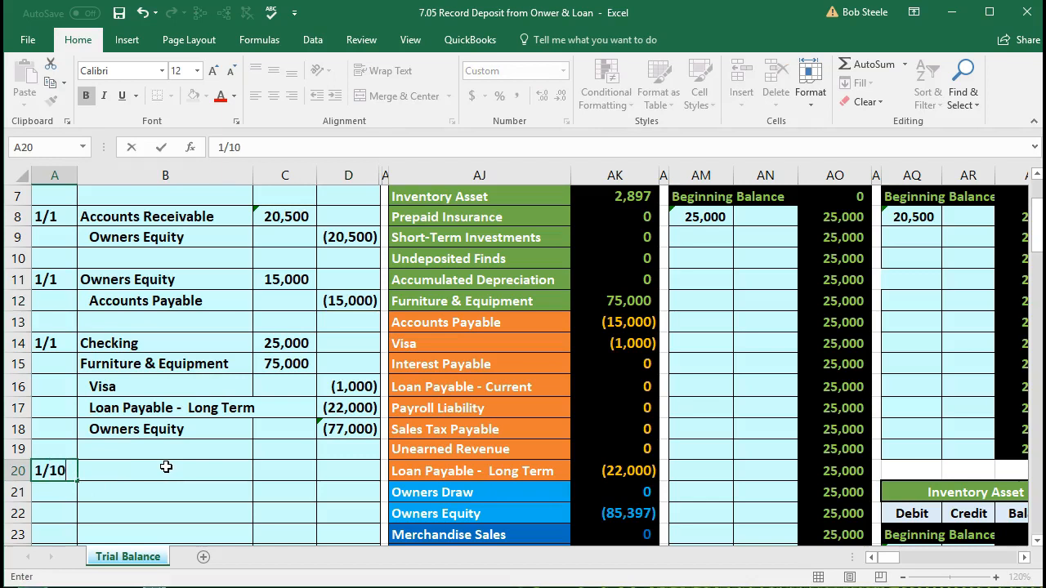
key(Return)
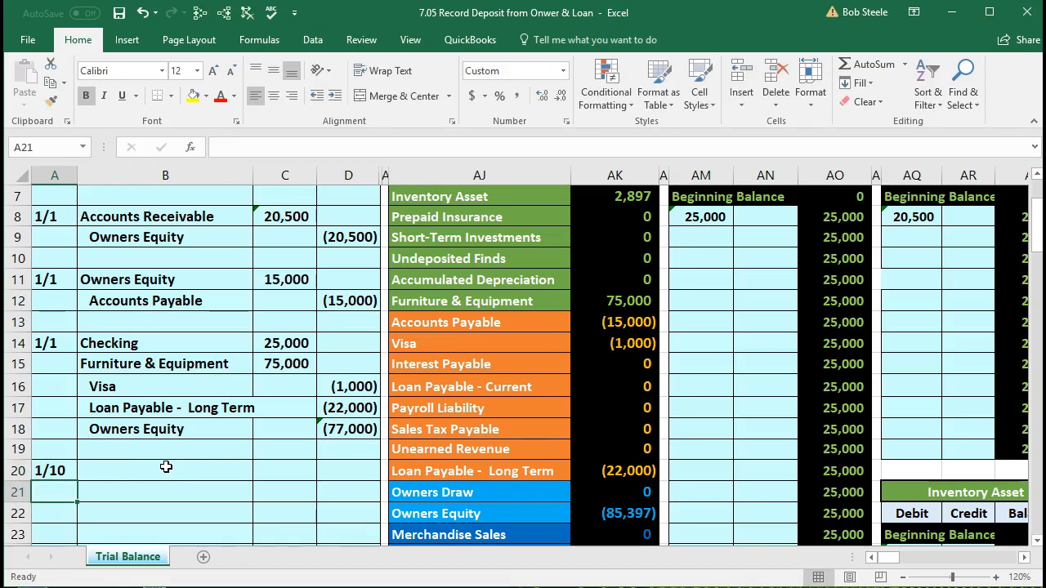
Copy the Checking account name from the trial balance and paste it as values only into B20.
click(397, 456)
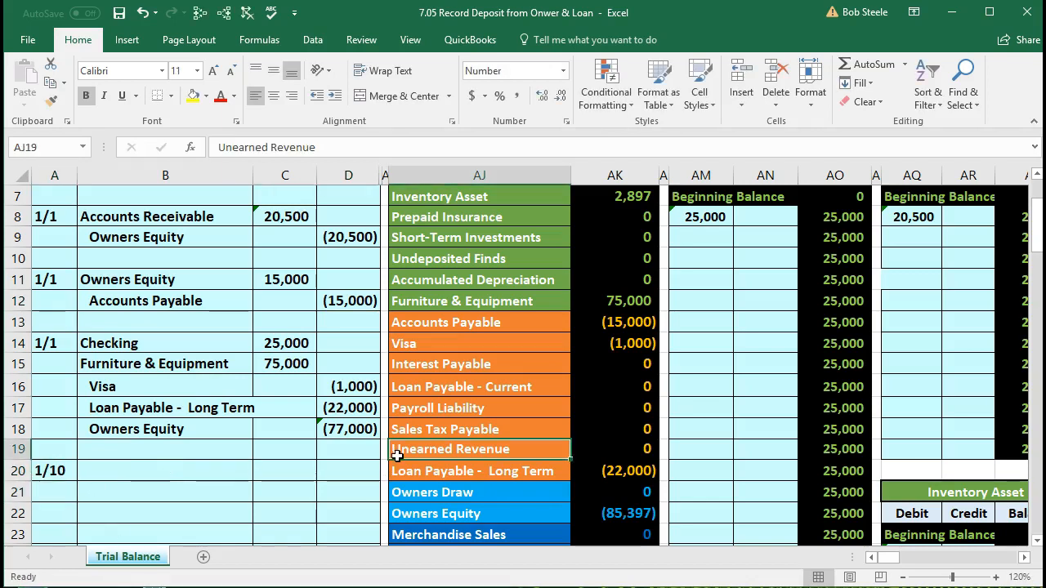
scroll(397, 457, up, 1)
drag(446, 227, 588, 233)
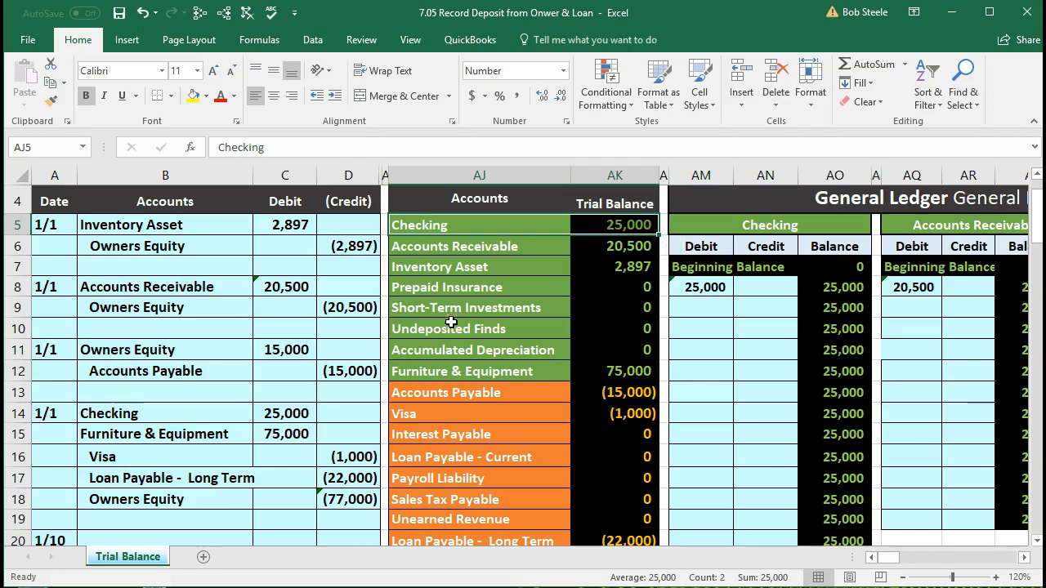
click(439, 225)
right_click(441, 226)
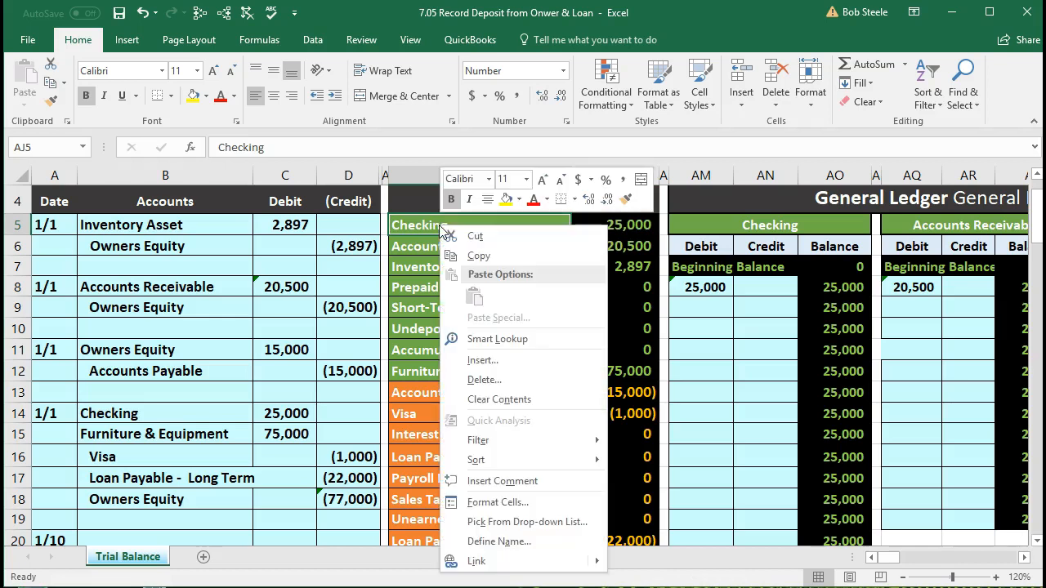
click(504, 256)
scroll(292, 394, down, 1)
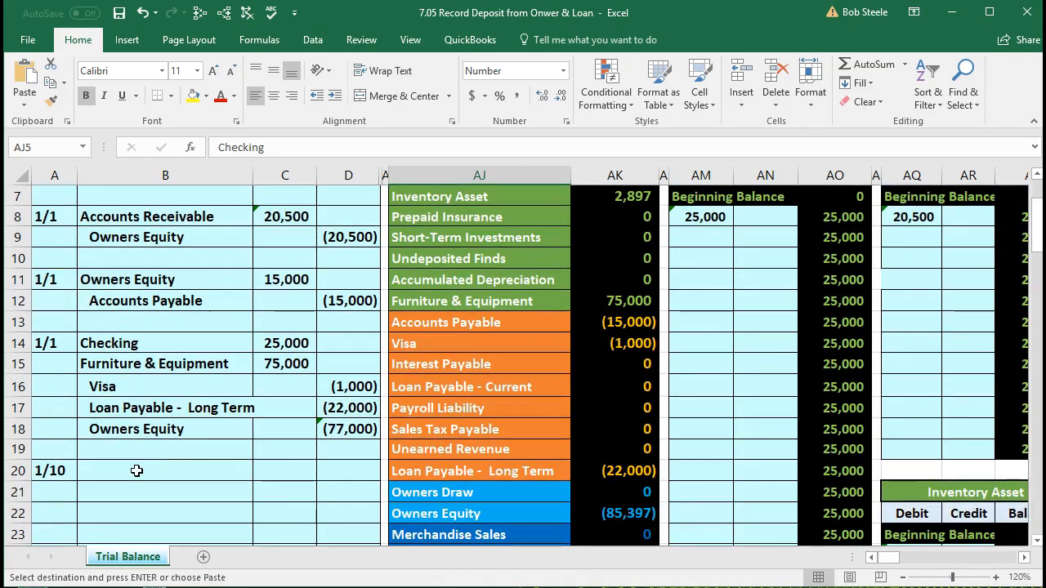
click(138, 473)
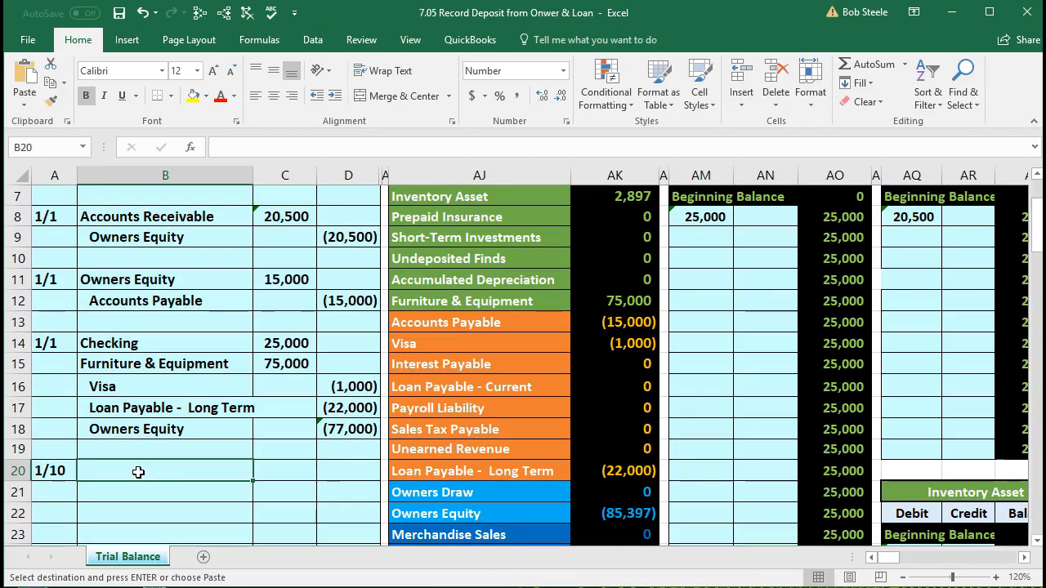
right_click(138, 472)
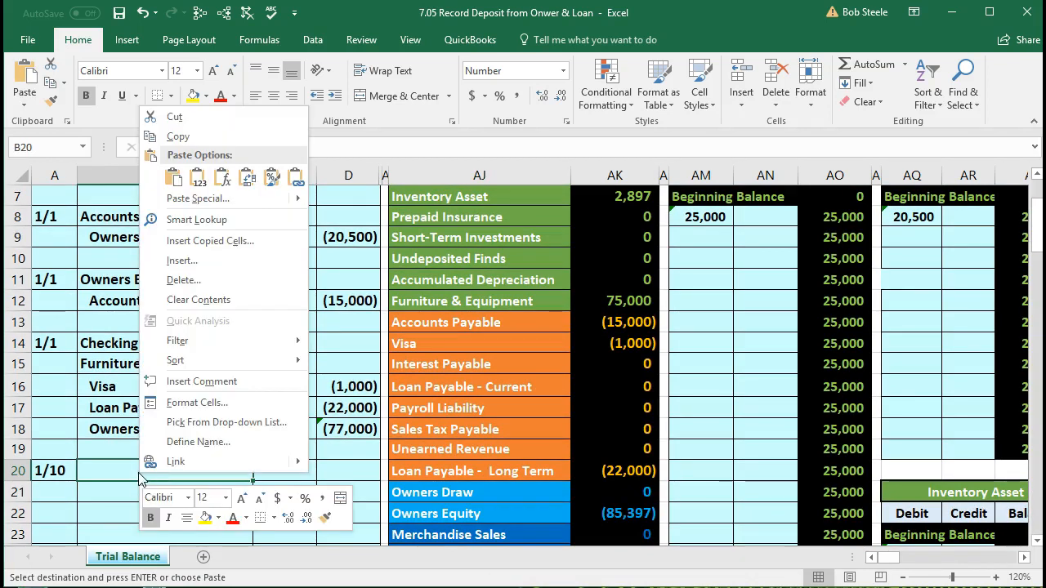
click(199, 181)
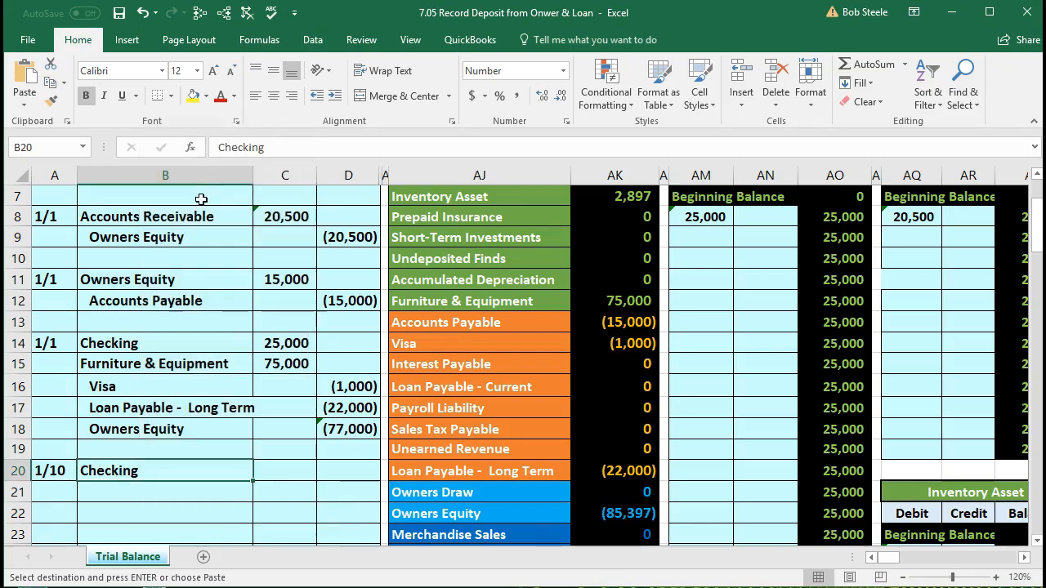
Enter the debit amount 65000 in C20 and the credit amount -65000 in D21.
click(280, 482)
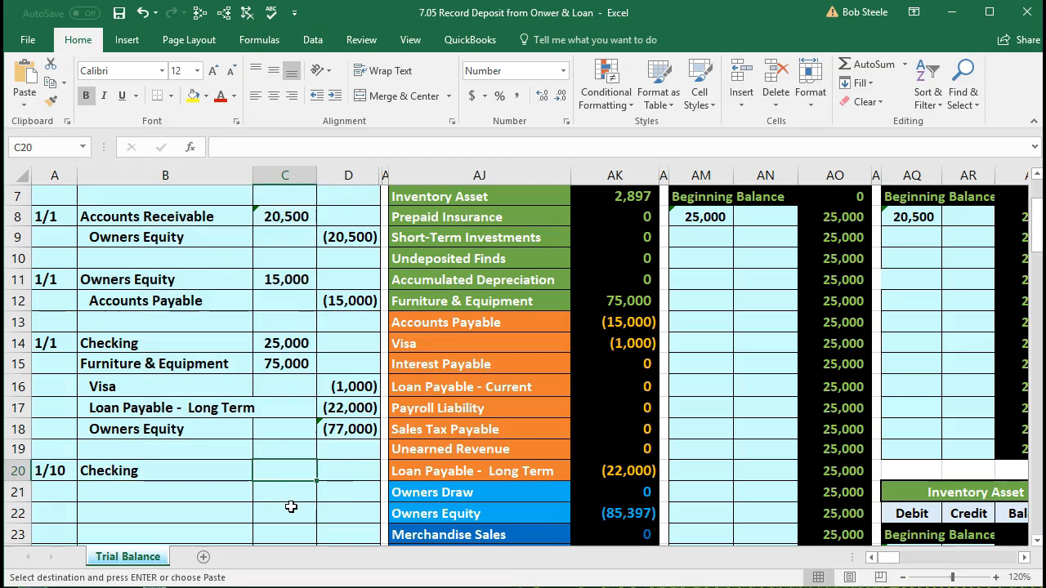
text(65000)
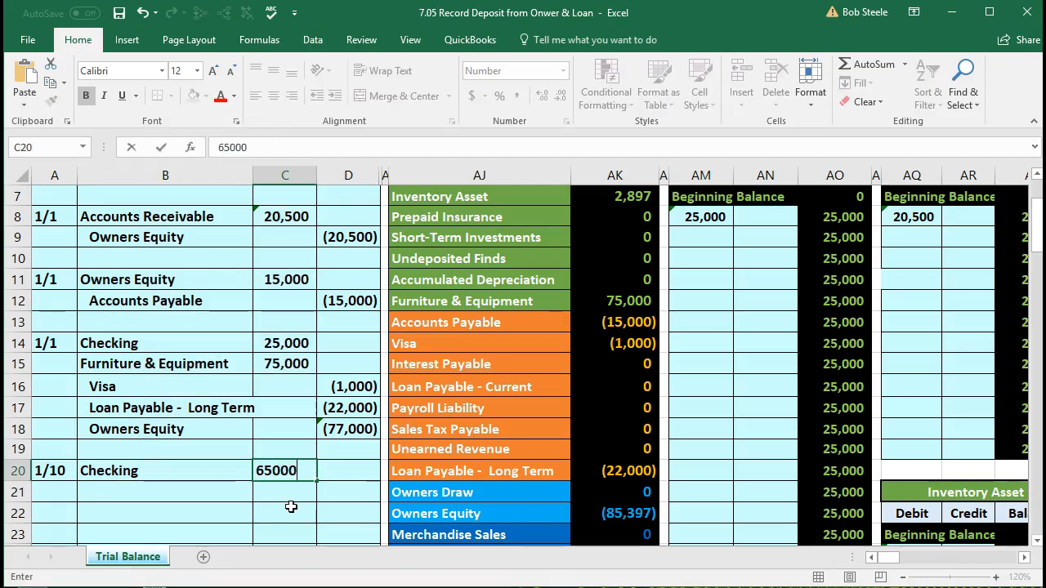
key(Return)
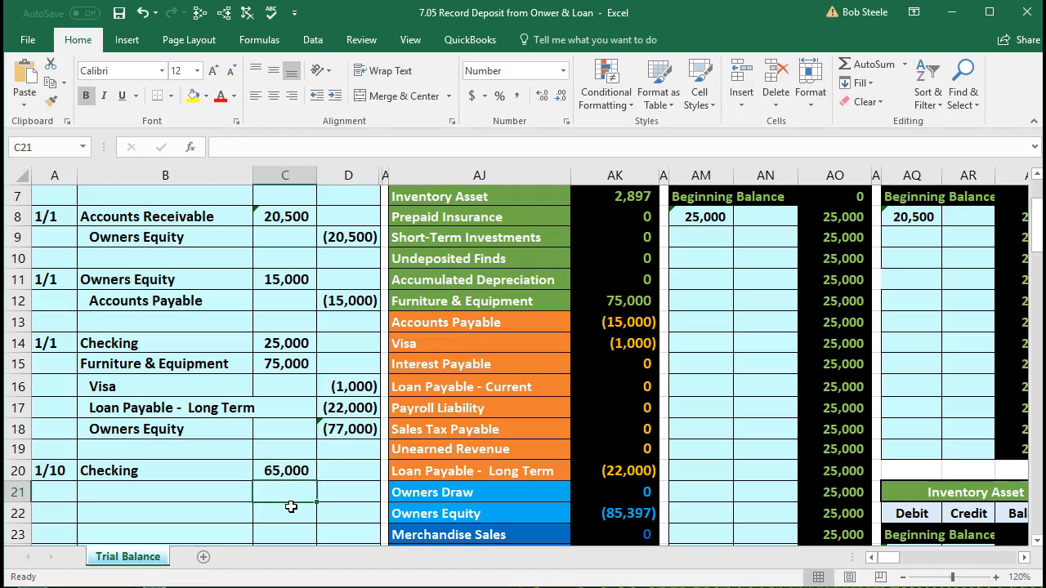
key(Right)
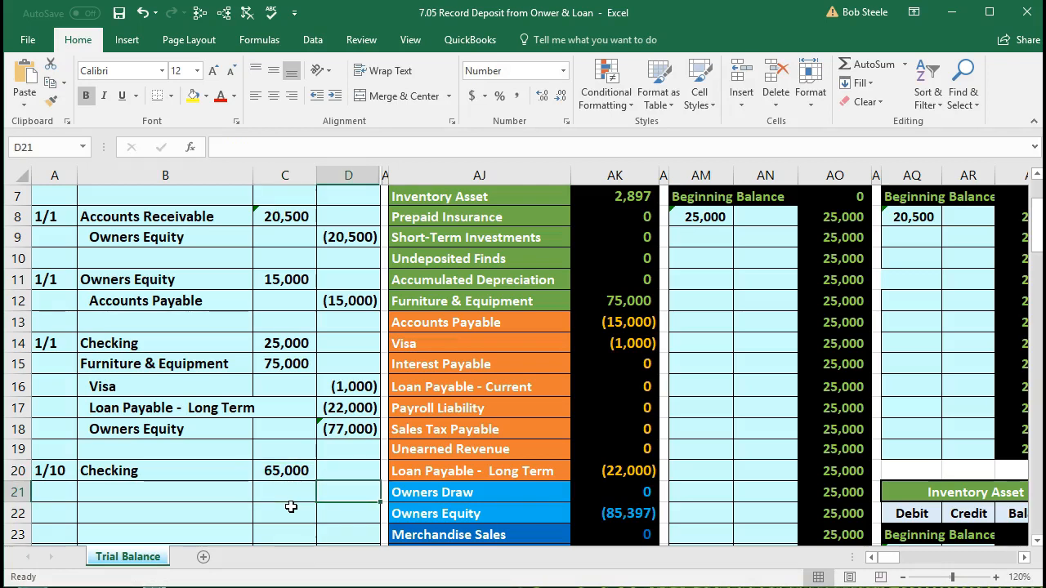
text(-65000)
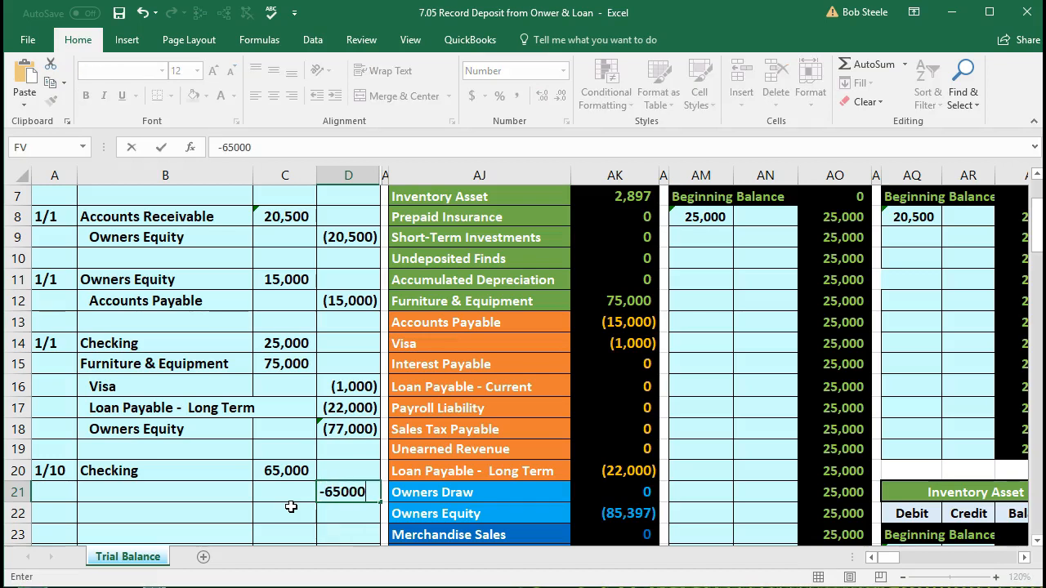
key(Return)
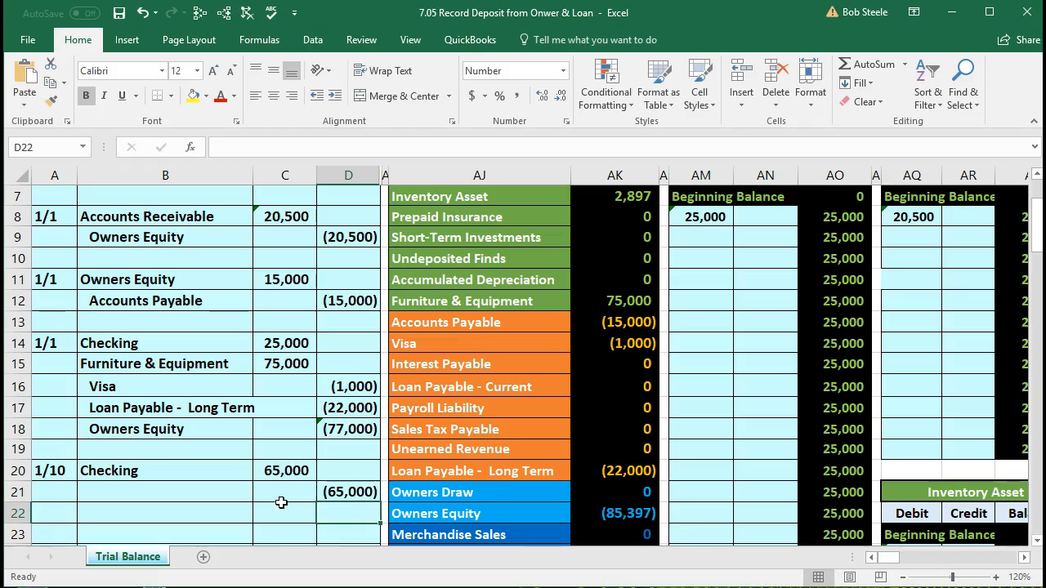
Copy the Owners Equity account name from the trial balance into B21 as values only, and indent it one level.
click(204, 500)
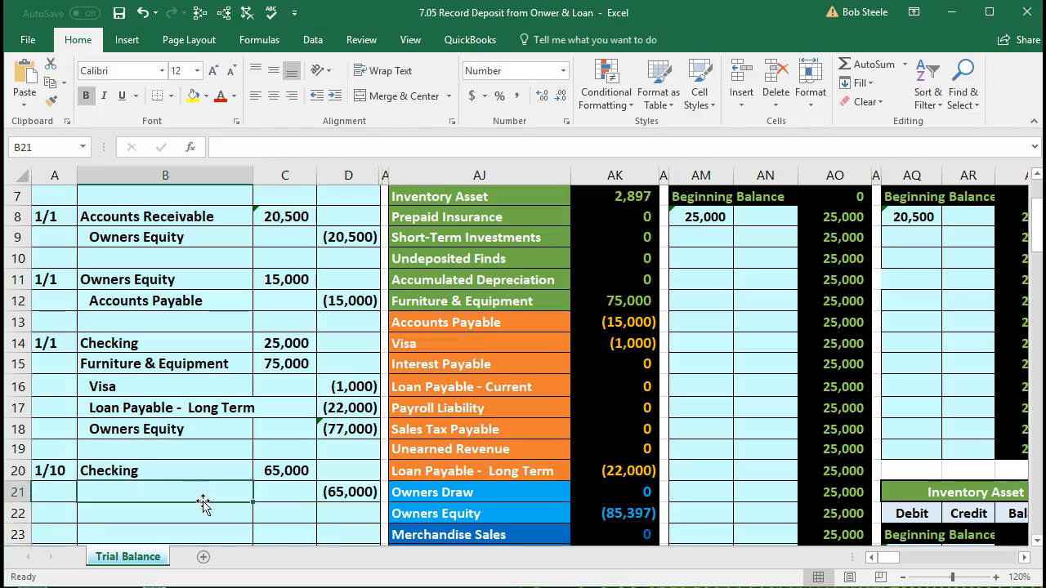
scroll(234, 477, up, 1)
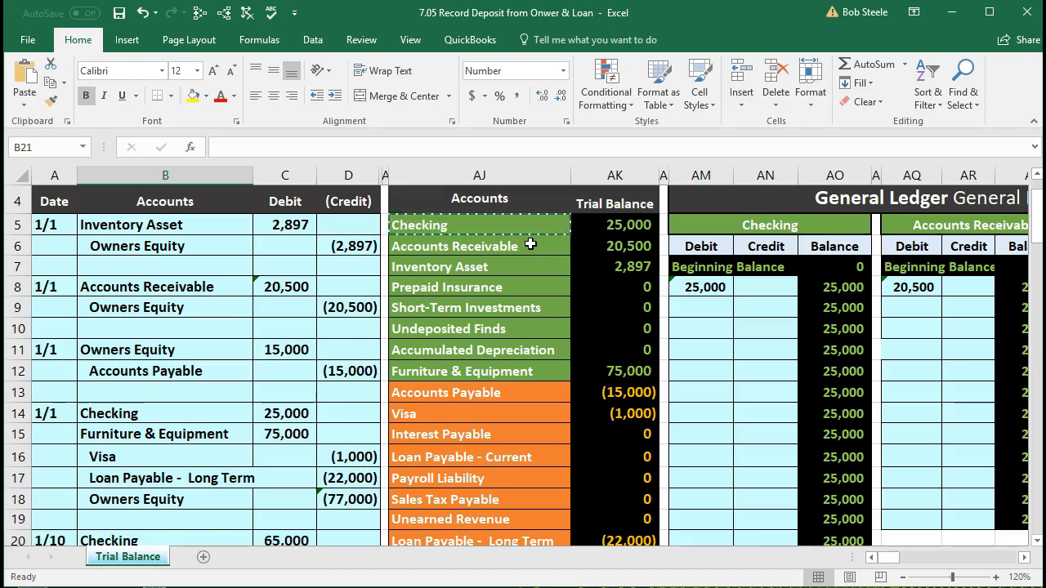
scroll(531, 243, down, 2)
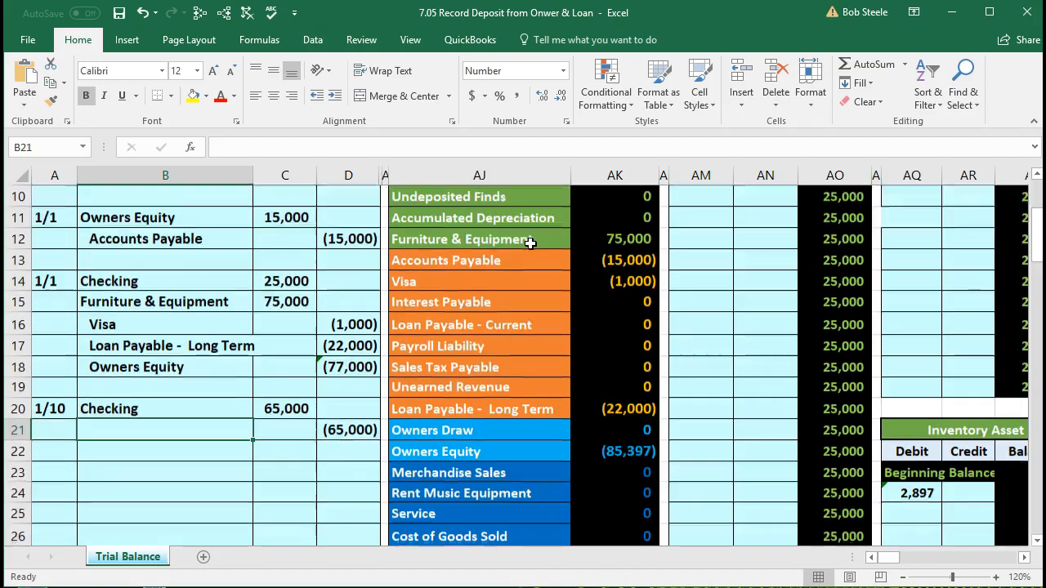
scroll(530, 243, down, 1)
click(489, 389)
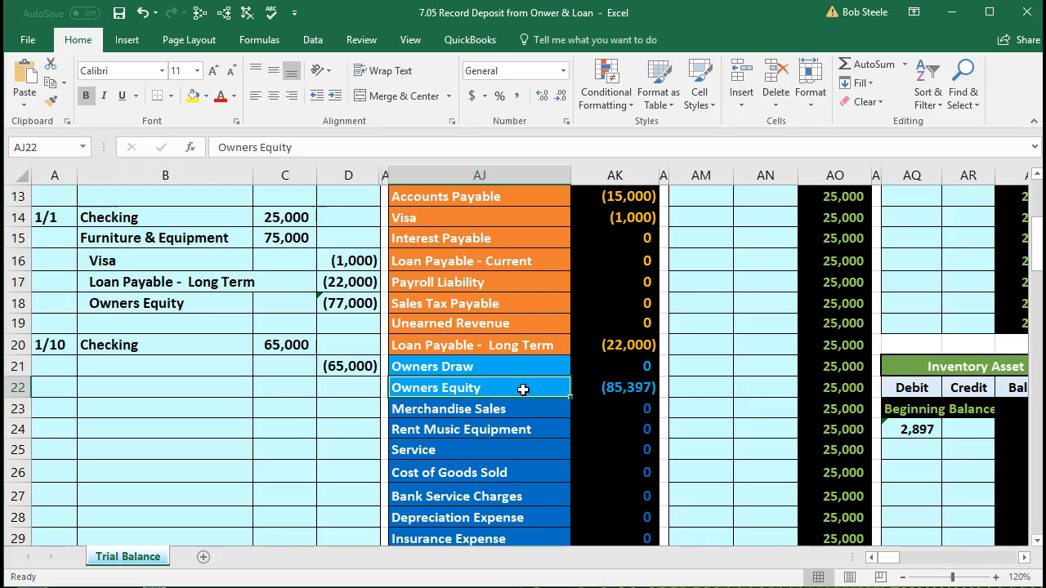
click(576, 391)
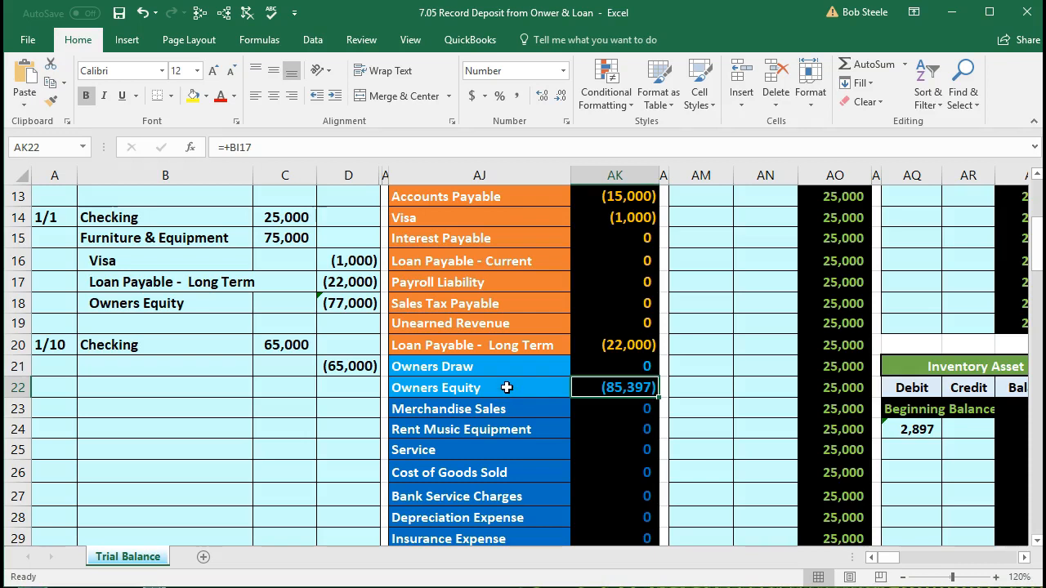
right_click(506, 388)
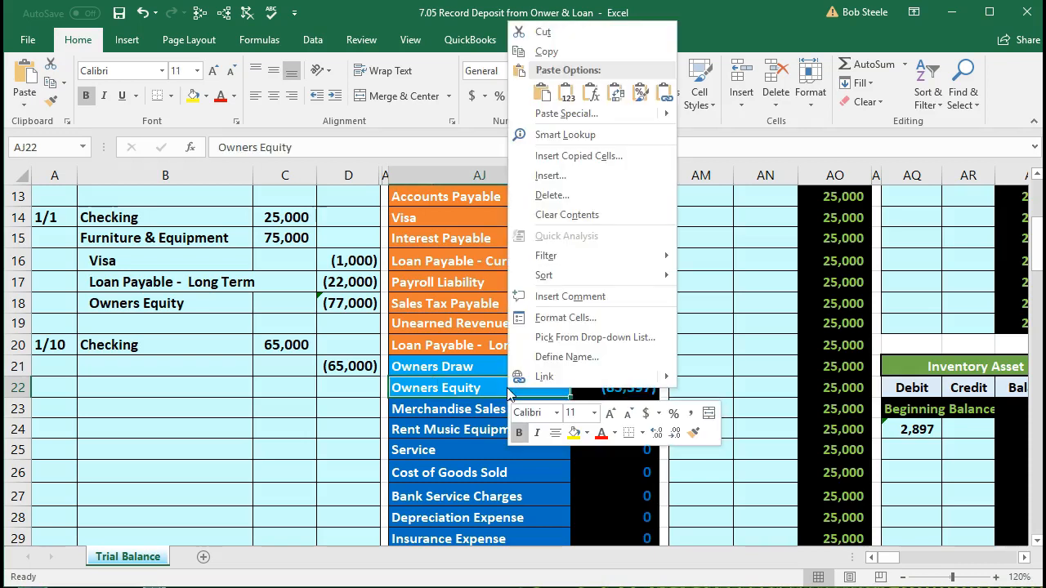
click(567, 57)
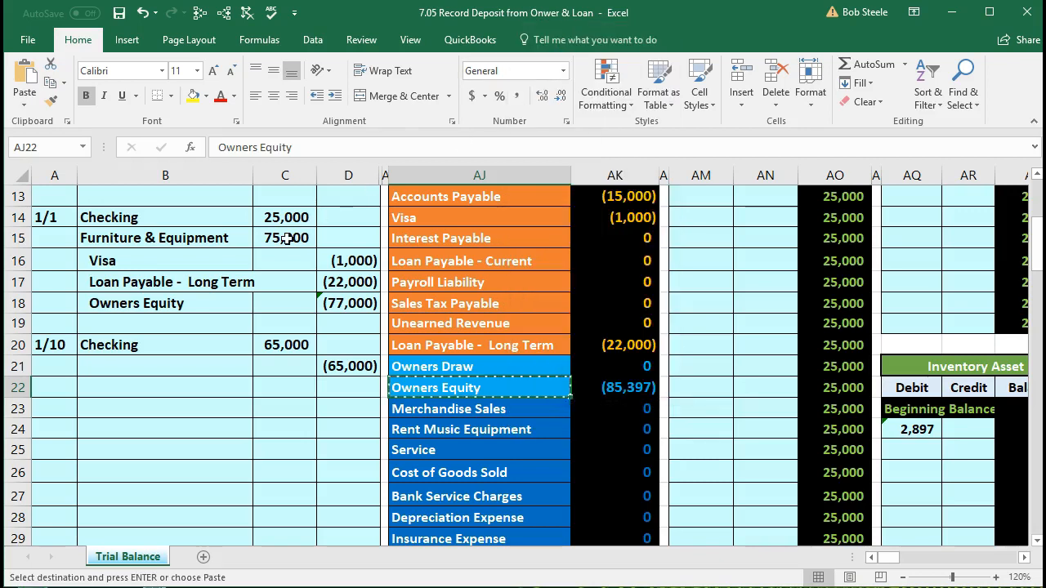
click(153, 364)
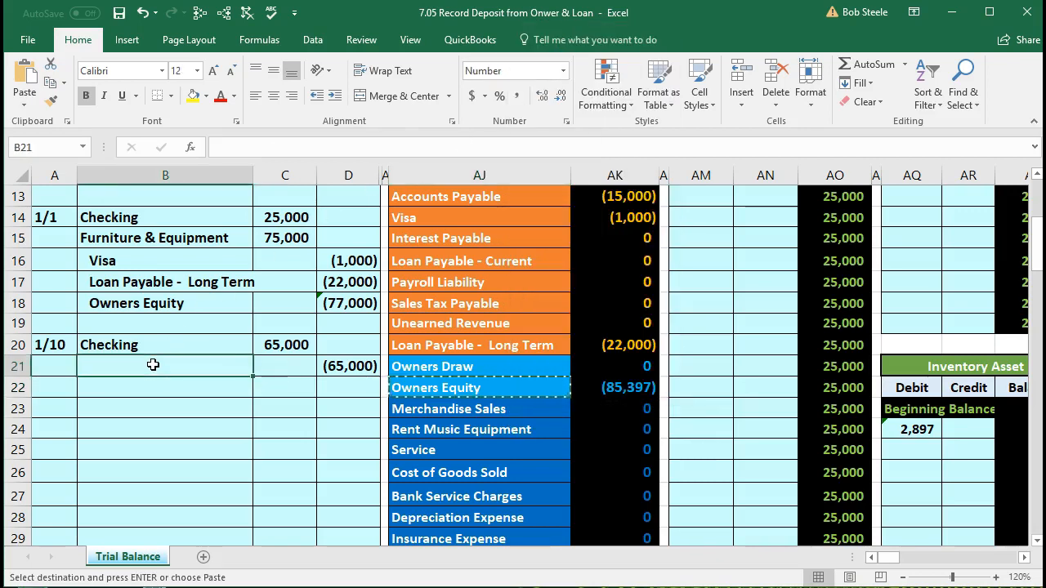
right_click(153, 364)
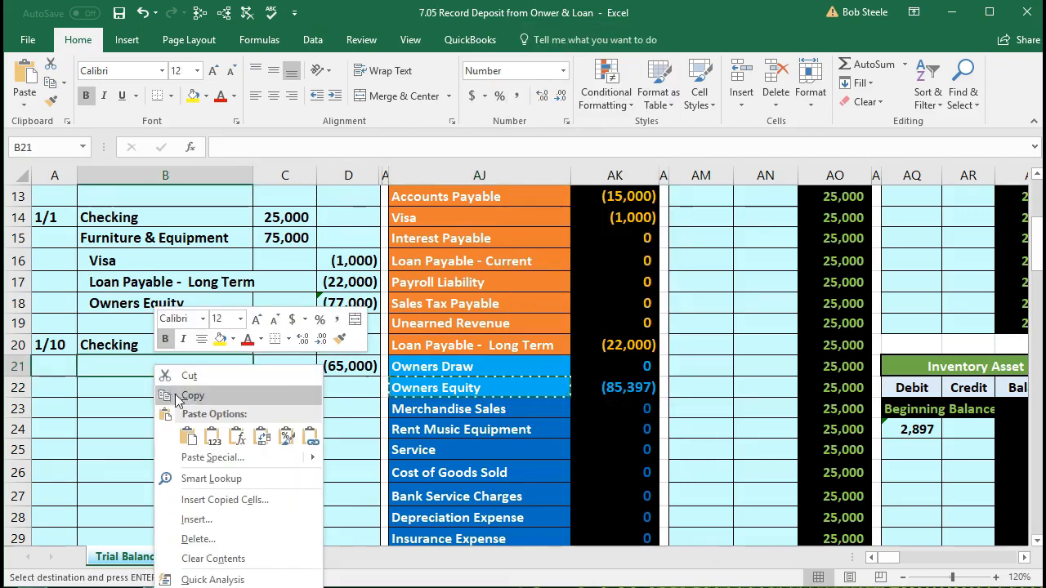
click(210, 436)
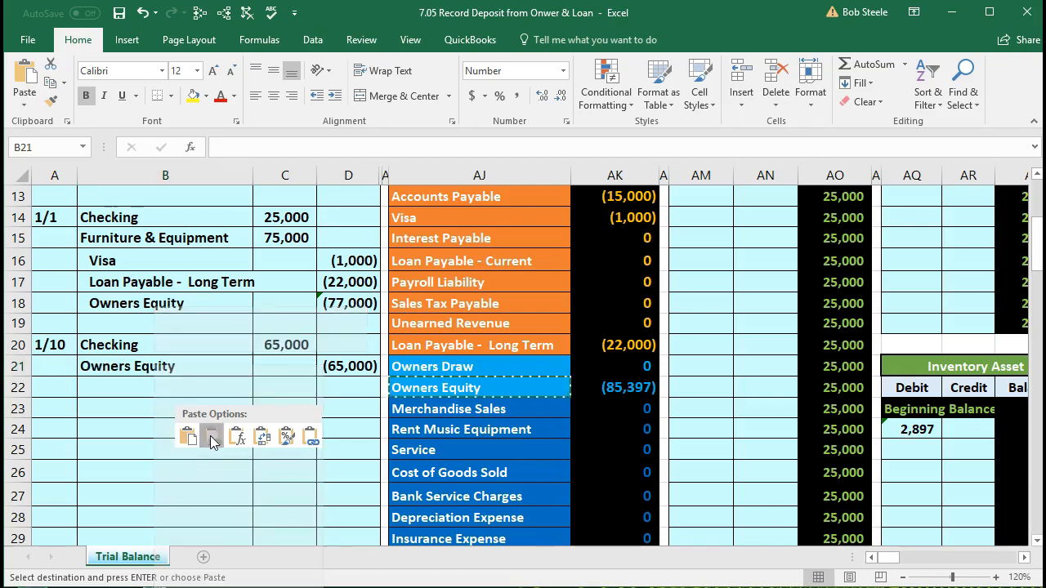
click(210, 436)
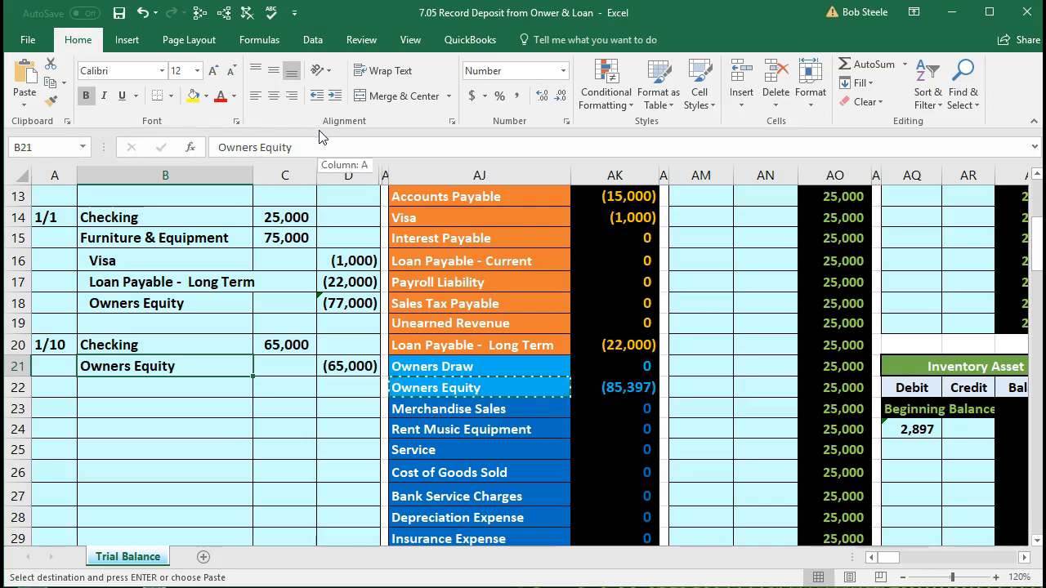
click(335, 97)
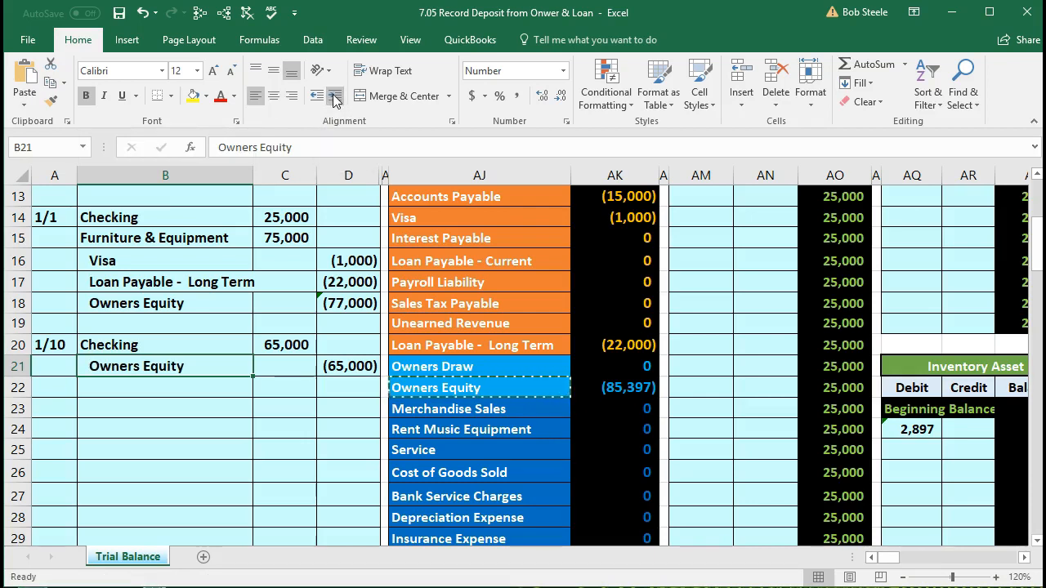
Select the Checking account name and its debit amount in B20:C20 to review that line of the journal entry.
click(285, 326)
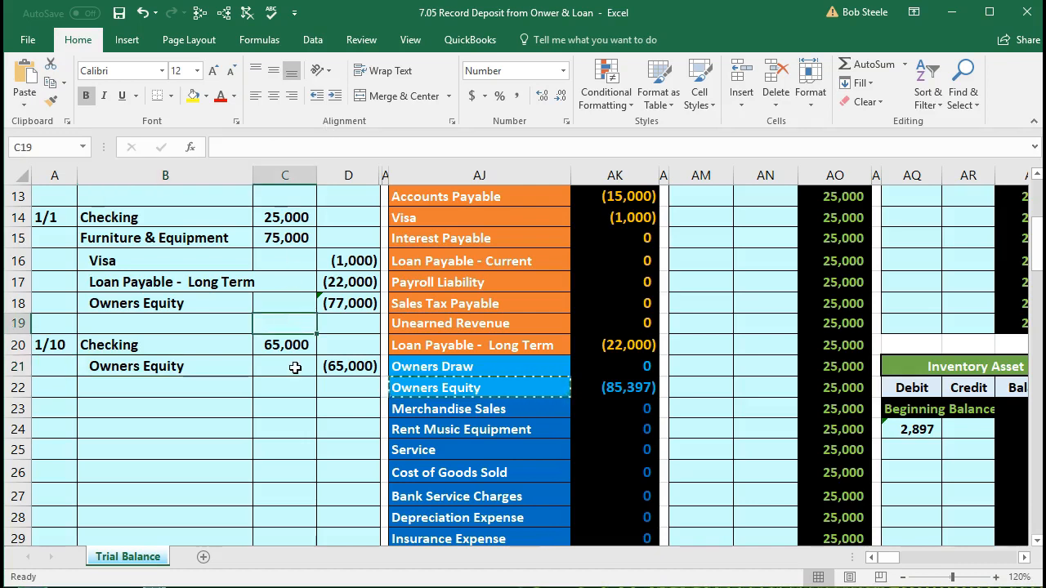
key(Down)
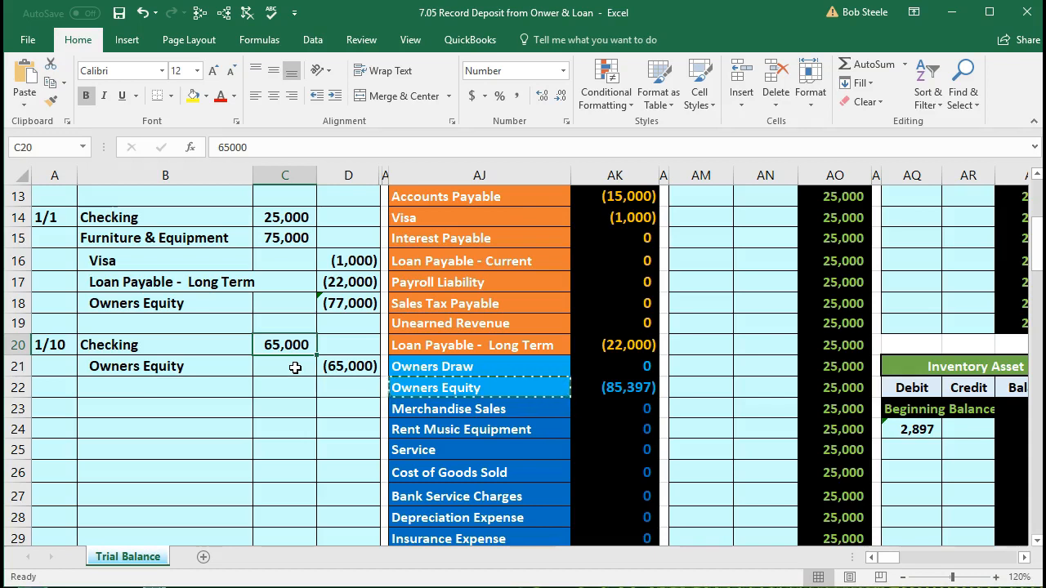
drag(147, 346, 263, 352)
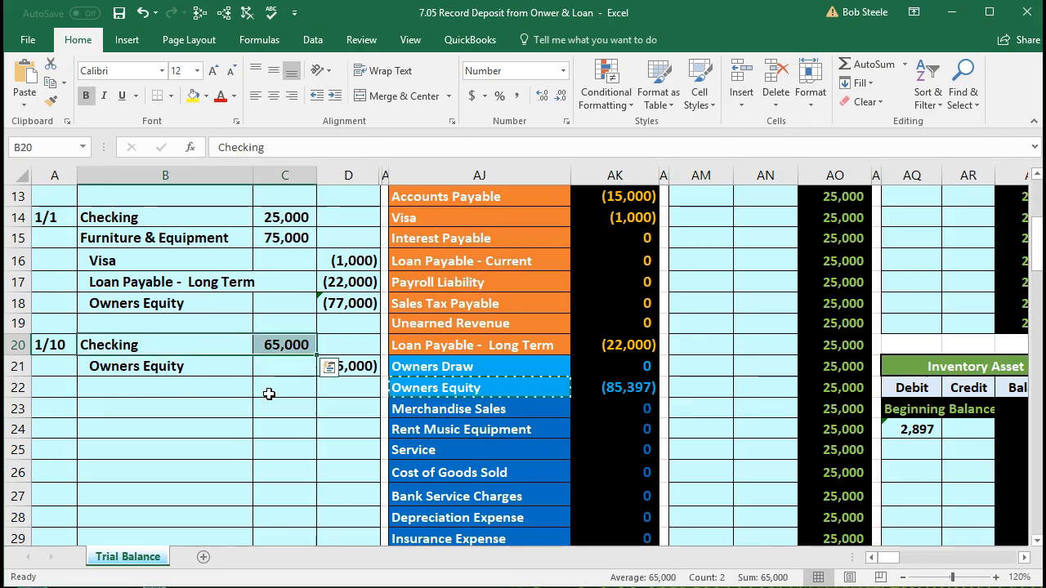
Review the Checking line in the trial balance and the headings of the General Journal, General Ledger and Trial Balance sections.
scroll(322, 430, up, 3)
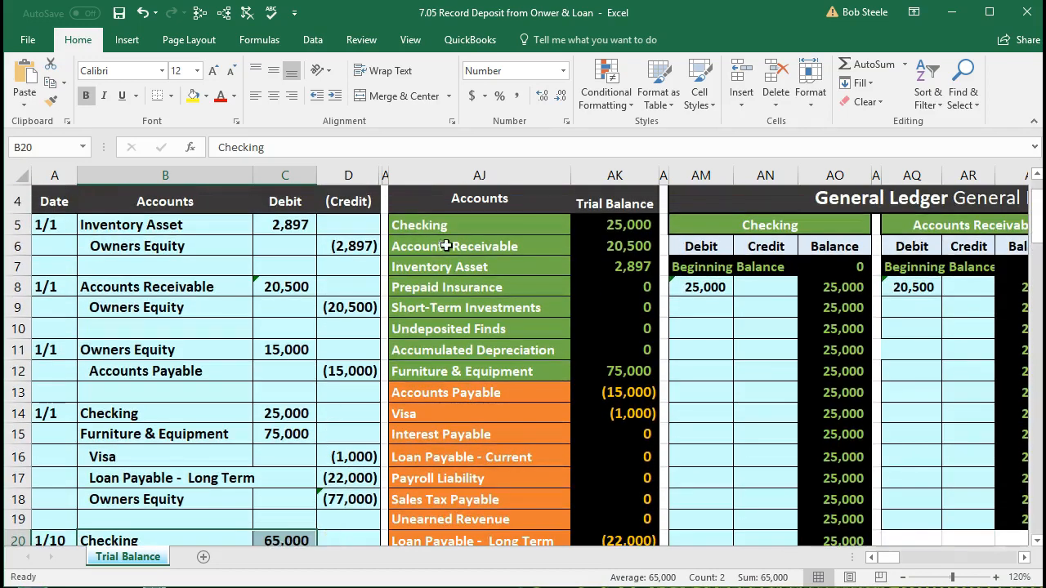
drag(446, 232, 575, 232)
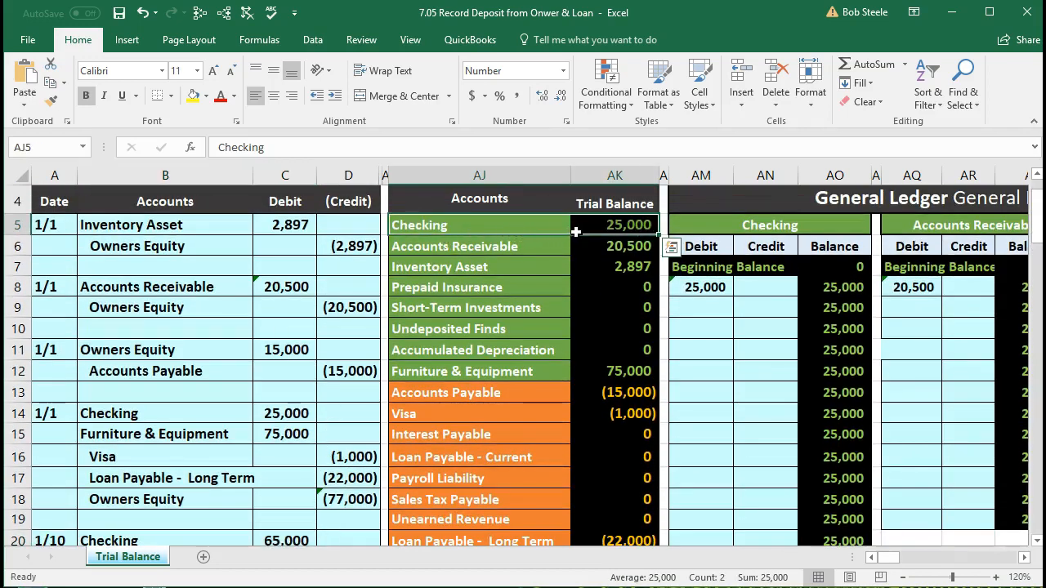
scroll(262, 308, up, 1)
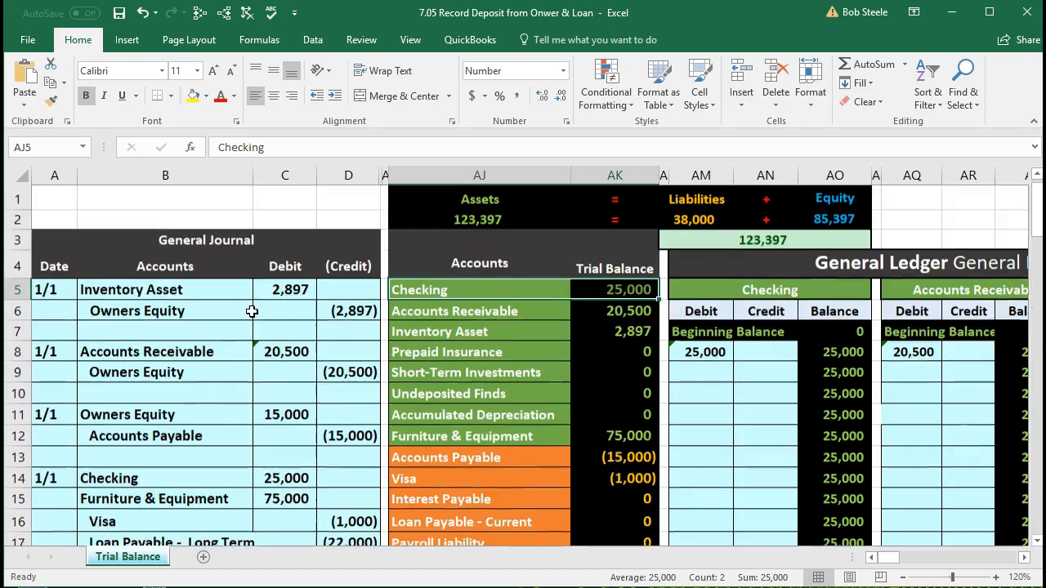
click(213, 268)
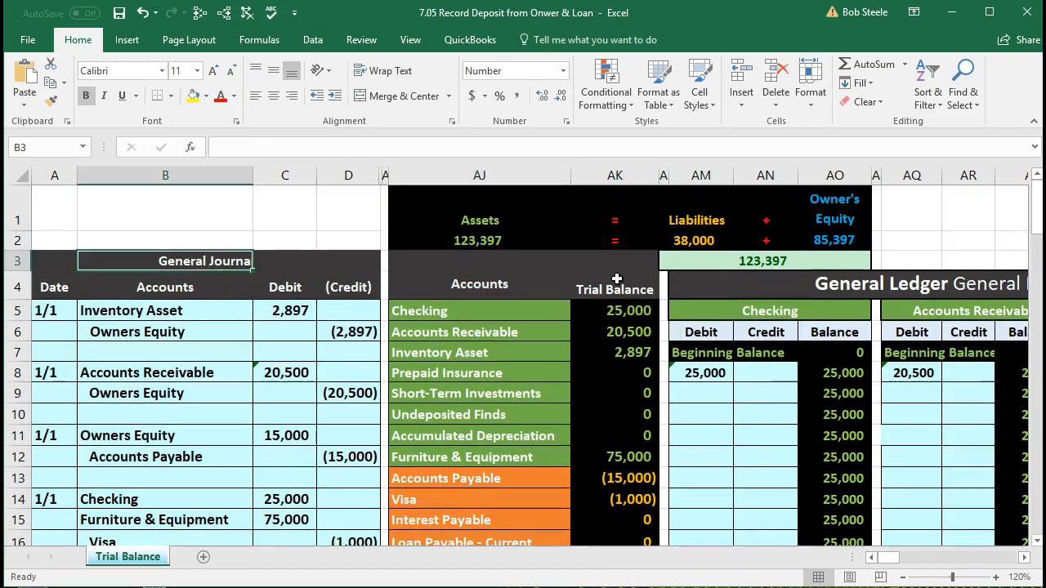
click(726, 278)
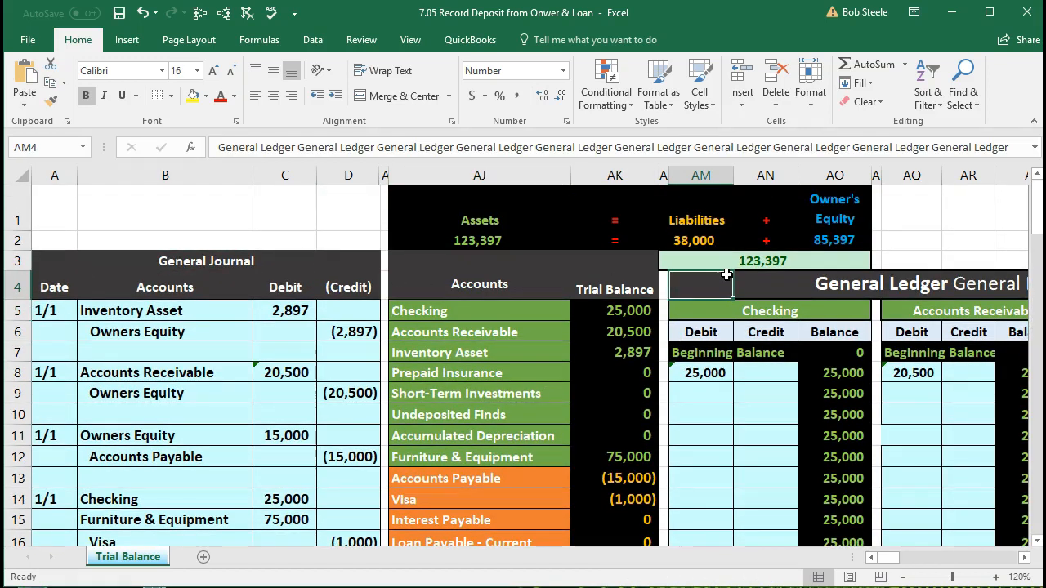
click(644, 290)
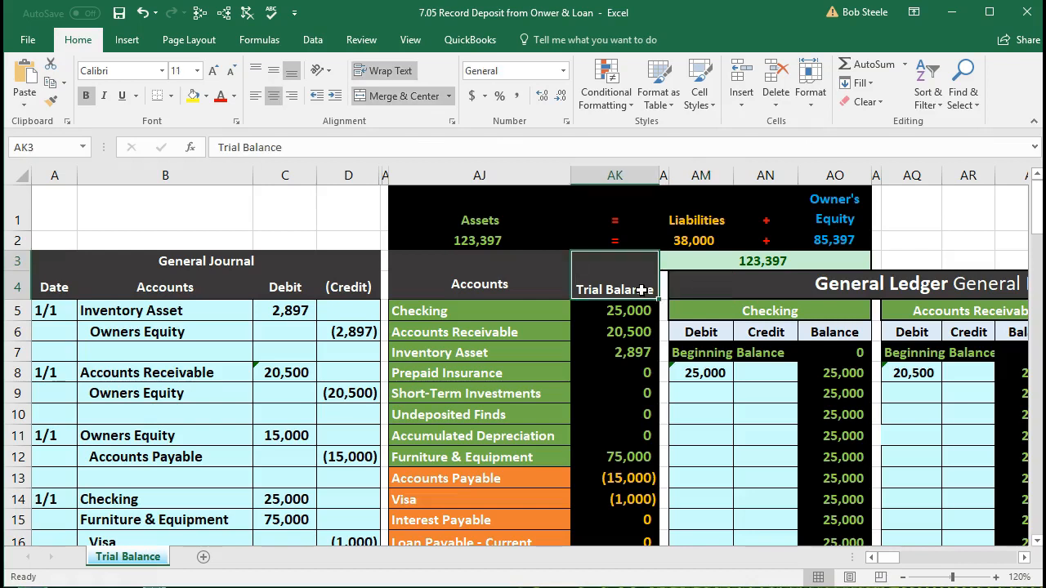
scroll(643, 290, down, 1)
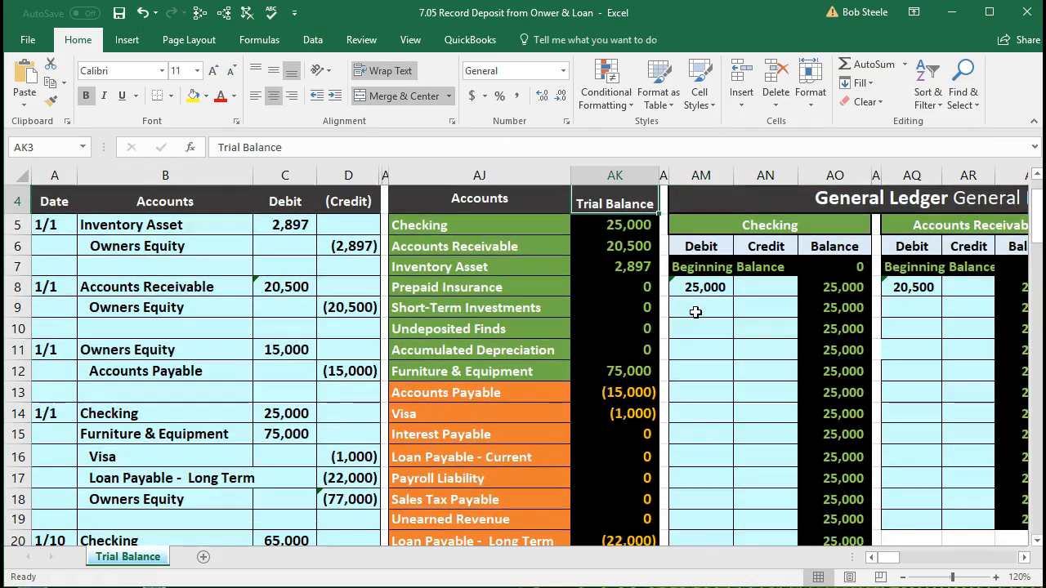
Post the 1/10 Checking debit to the Checking ledger by linking AM9 to the journal amount with =C20.
click(695, 312)
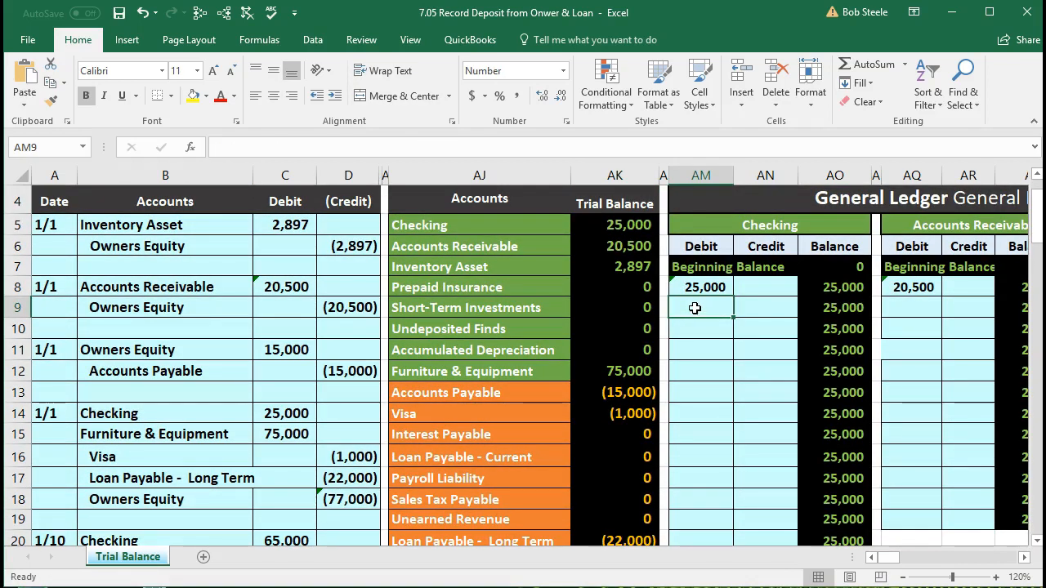
scroll(689, 262, down, 1)
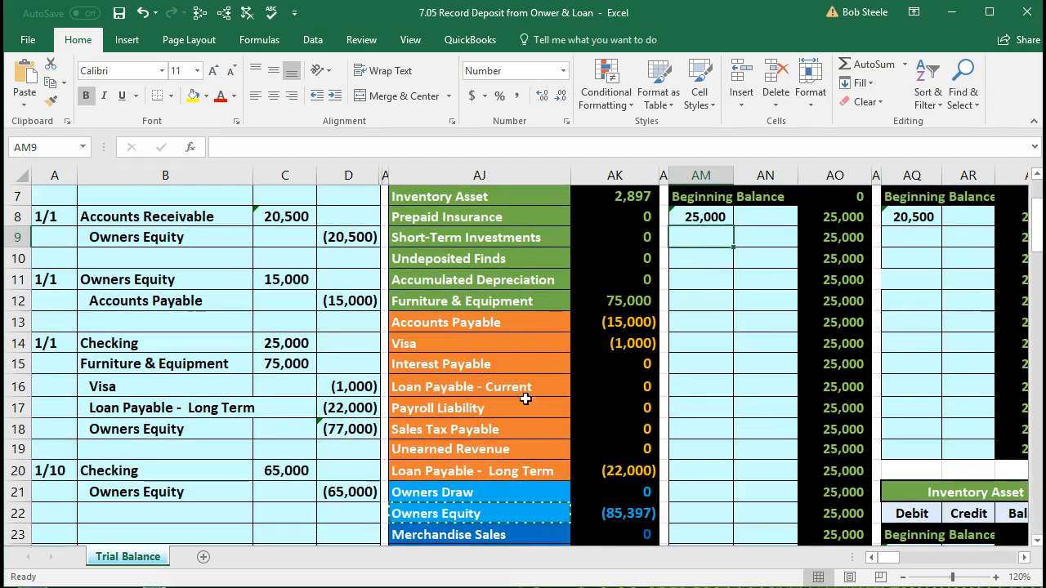
drag(211, 470, 259, 468)
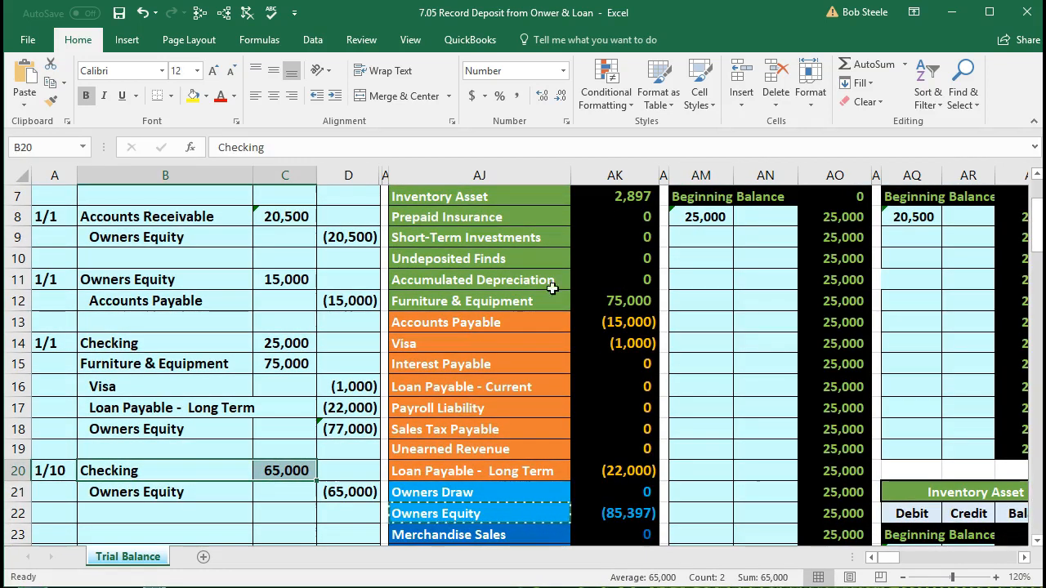
click(691, 233)
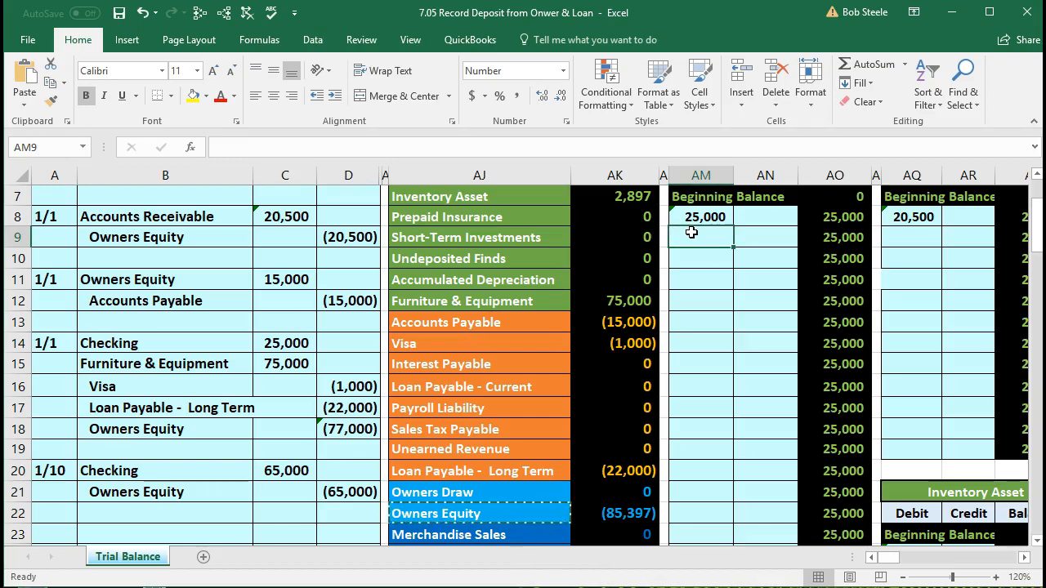
text(=)
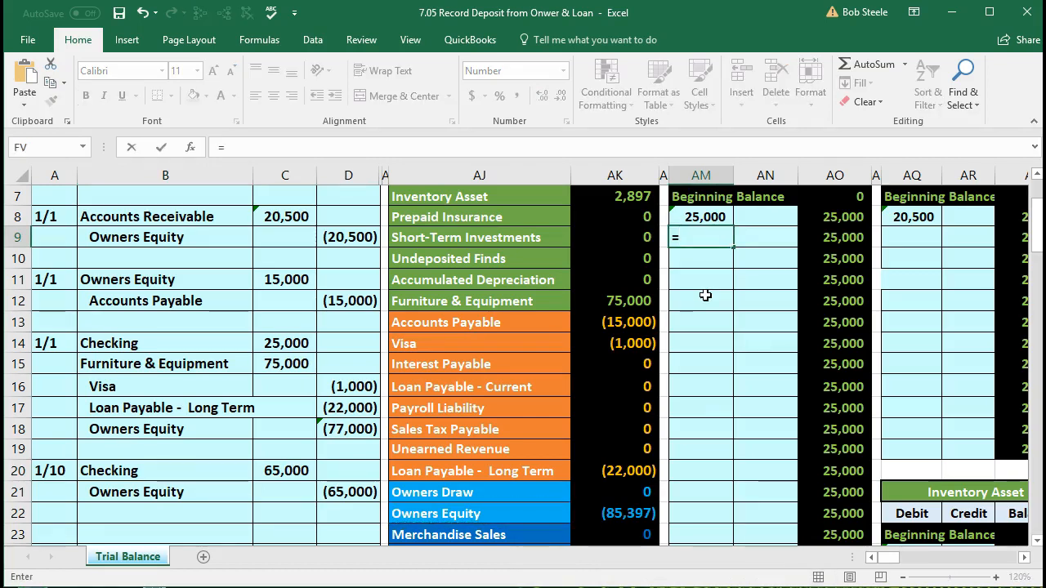
click(305, 469)
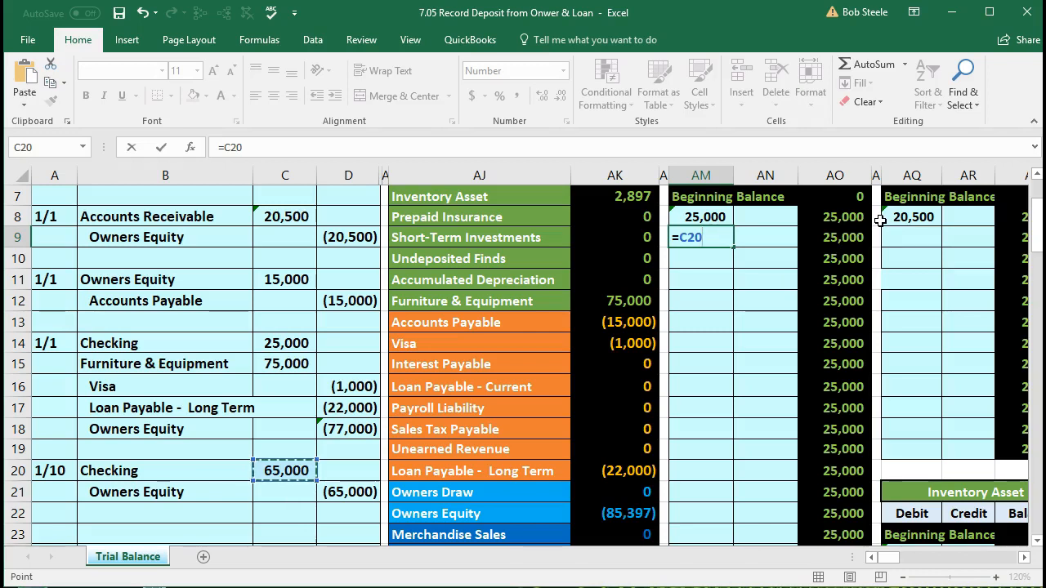
key(Return)
Check the Checking account's running balance in ledger cell AO9 and its trial balance amount in AK5.
click(859, 235)
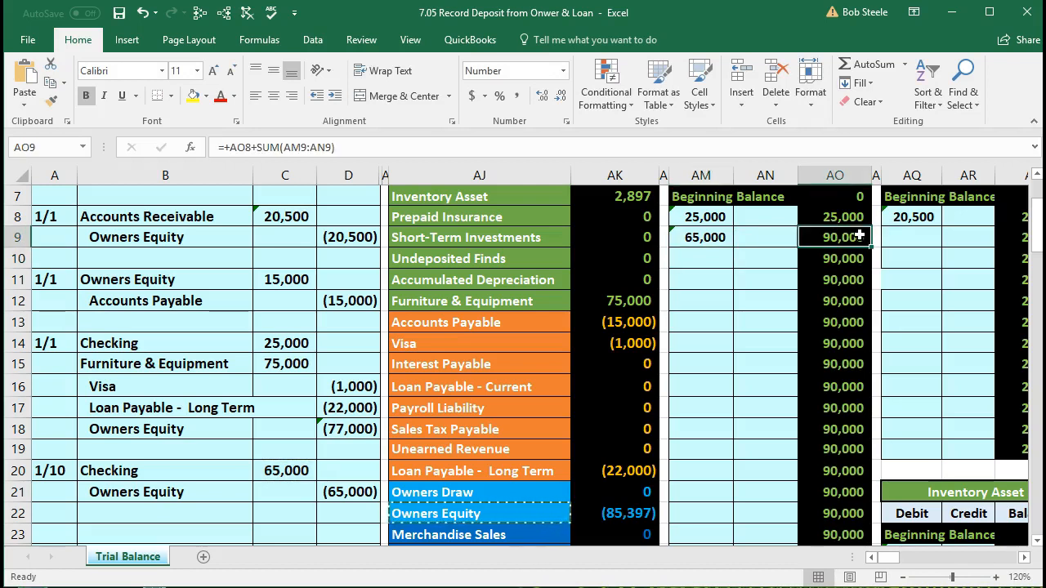
scroll(702, 382, up, 1)
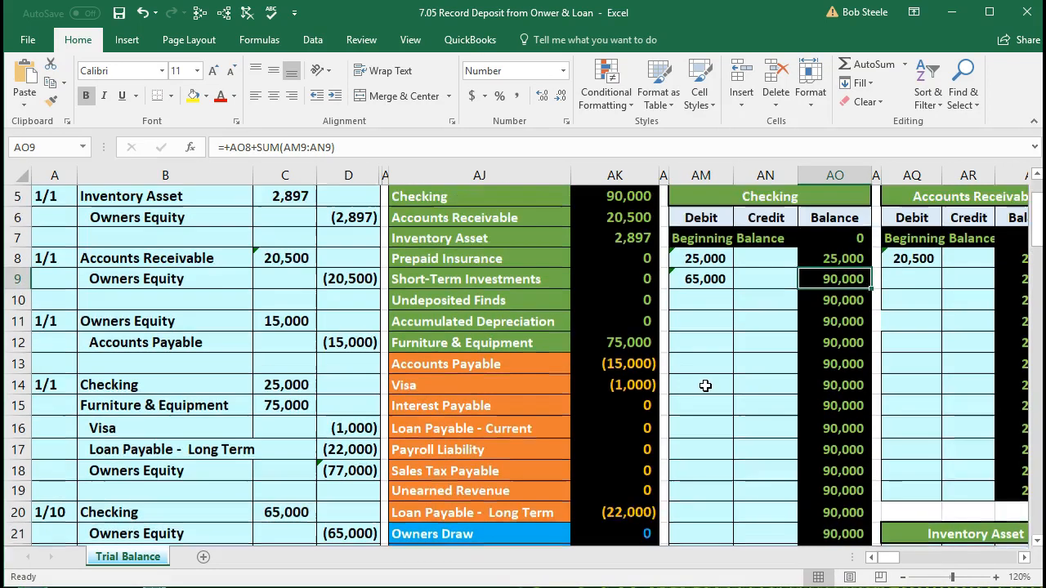
click(586, 229)
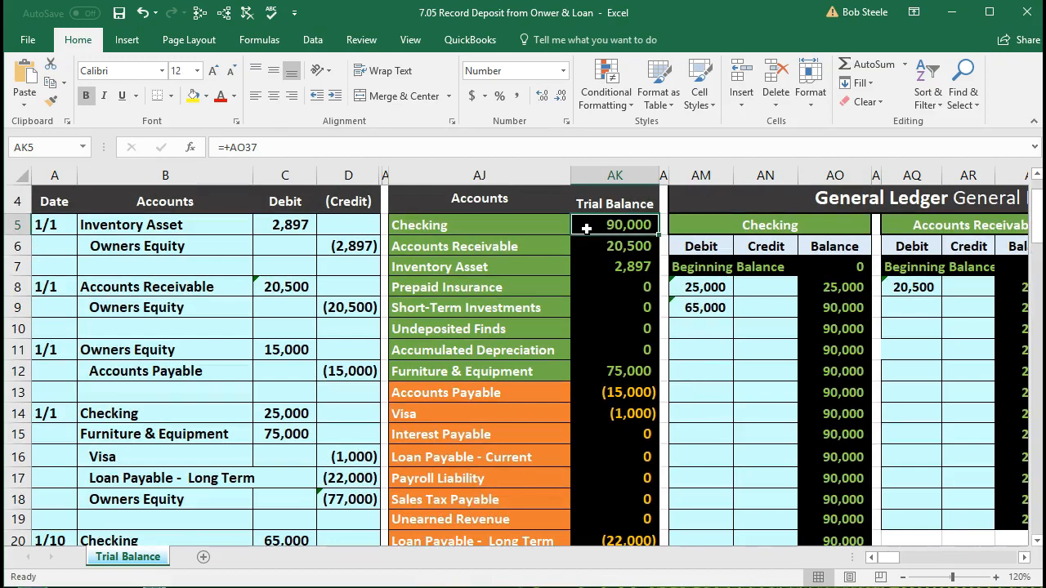
Review the Owners Equity credit in D21, the Owners Equity account in the trial balance and the accounting equation totals.
scroll(460, 373, down, 3)
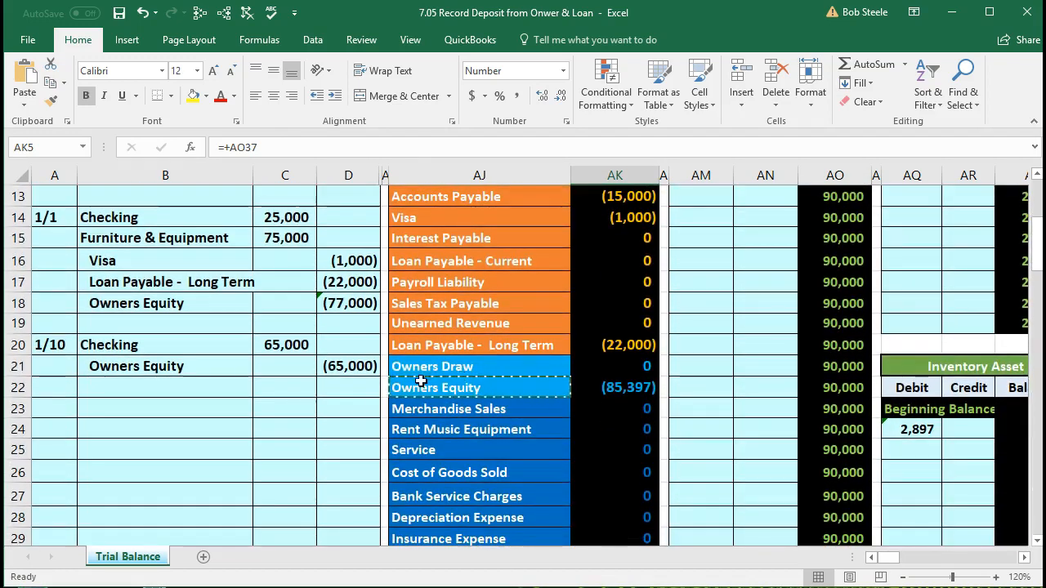
click(338, 370)
click(398, 387)
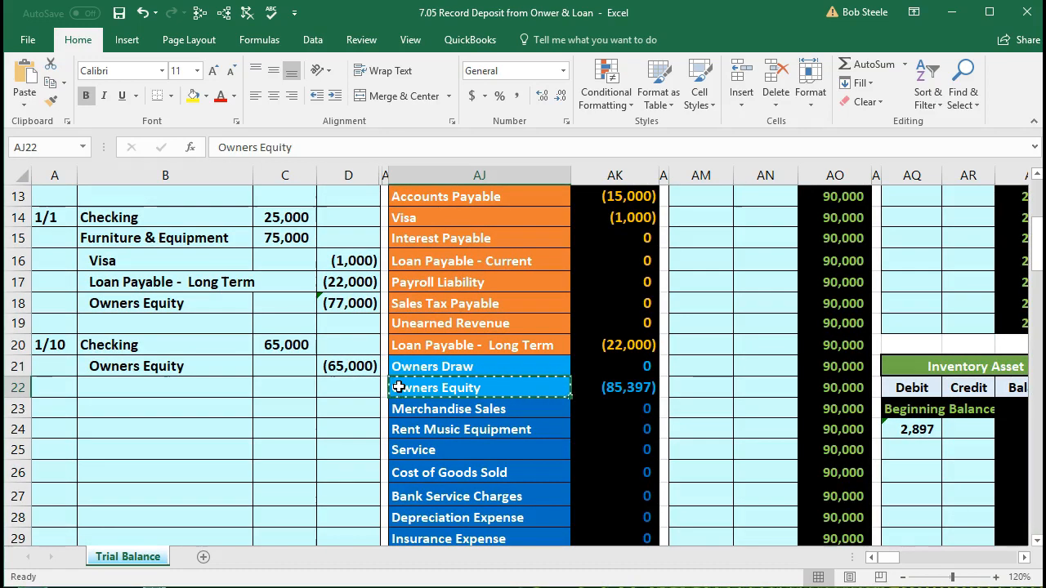
scroll(398, 387, up, 4)
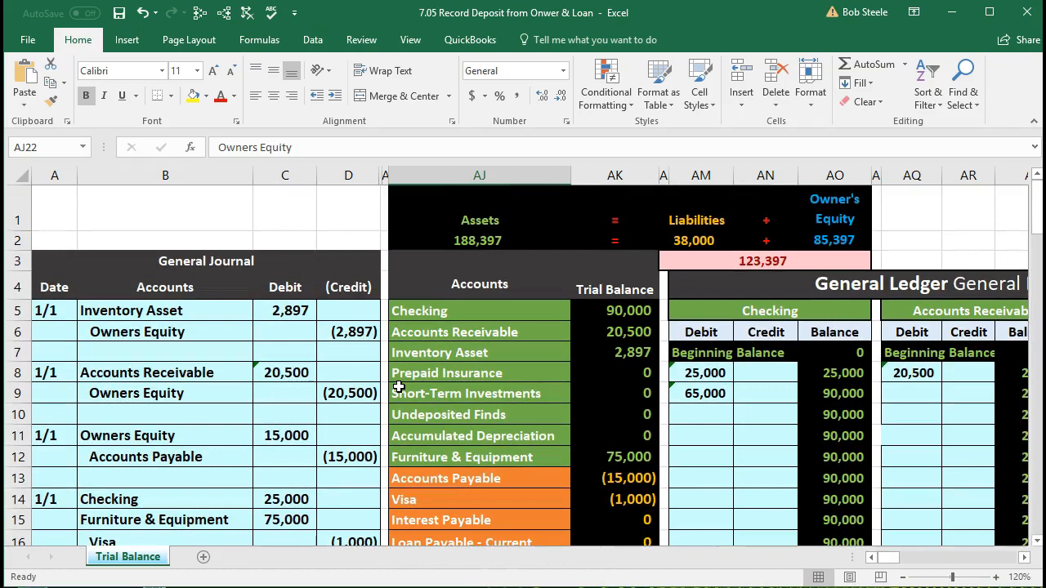
Freeze the panes at cell AJ1 so the general journal columns stay in view.
click(415, 213)
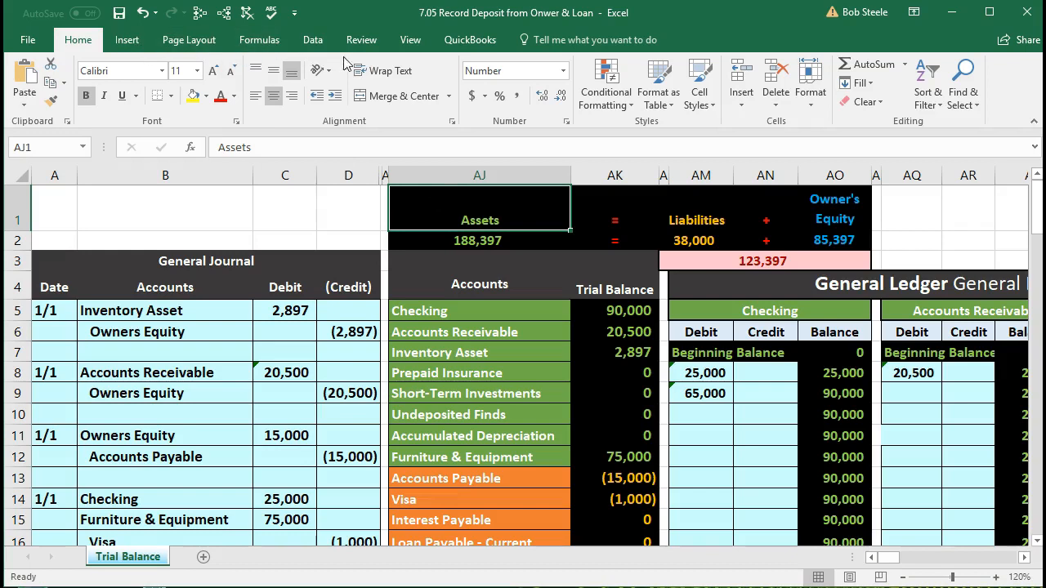
click(411, 41)
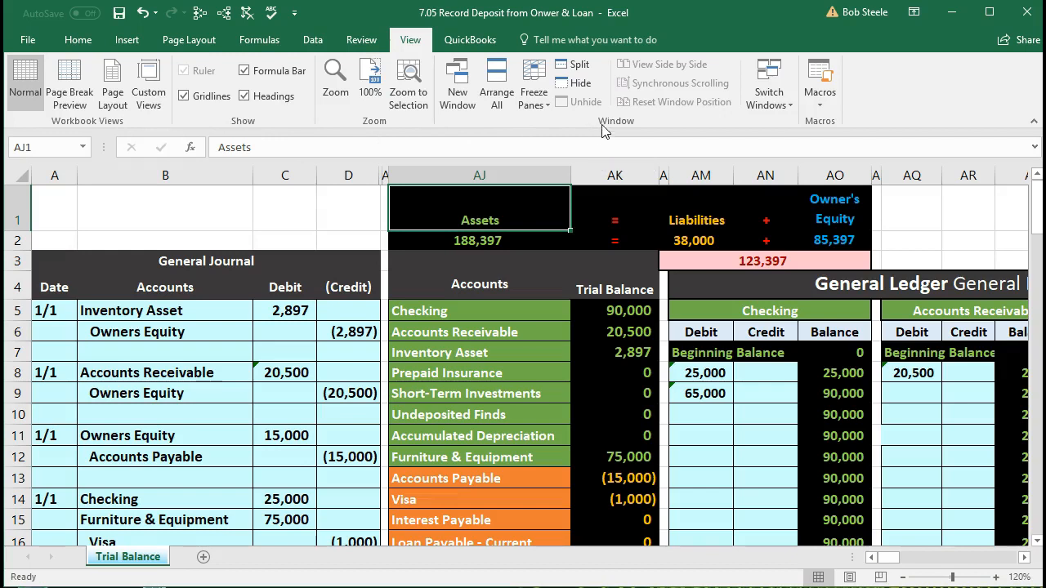
click(535, 99)
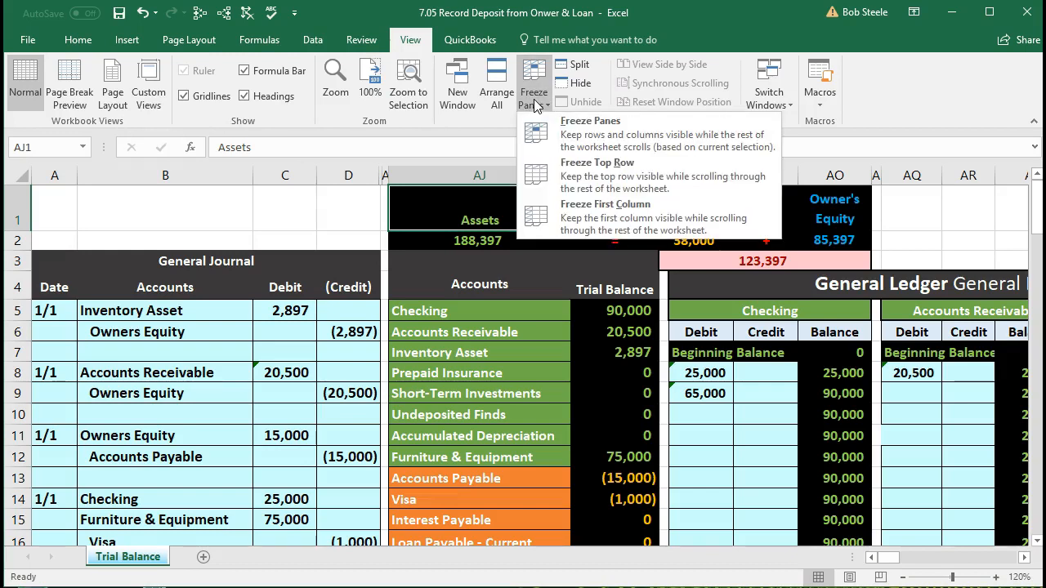
click(632, 138)
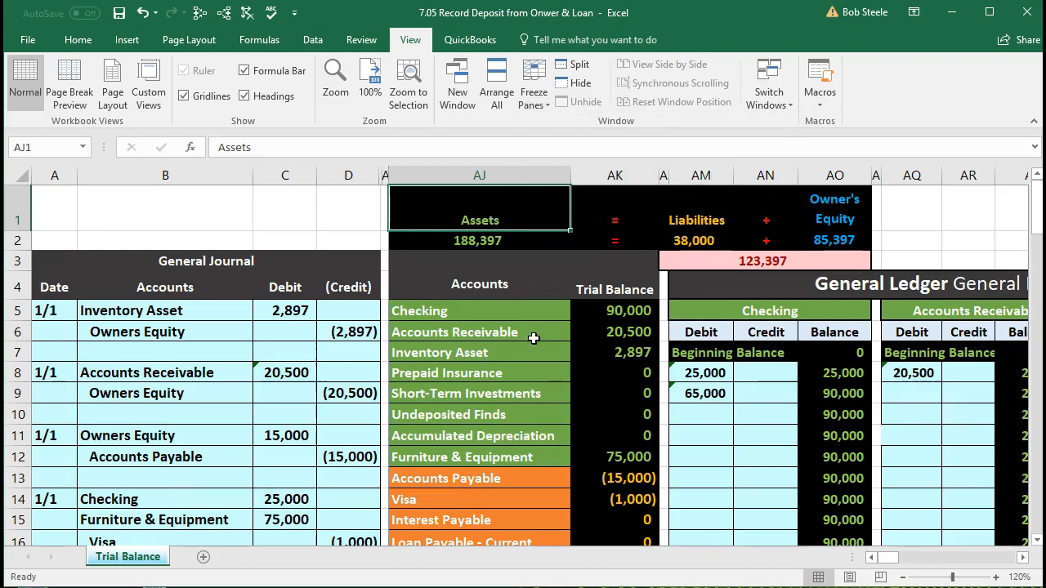
Post the 1/10 Owners Equity credit to the Owners Equity ledger by linking BH17 to the journal amount with =D21.
scroll(523, 375, down, 3)
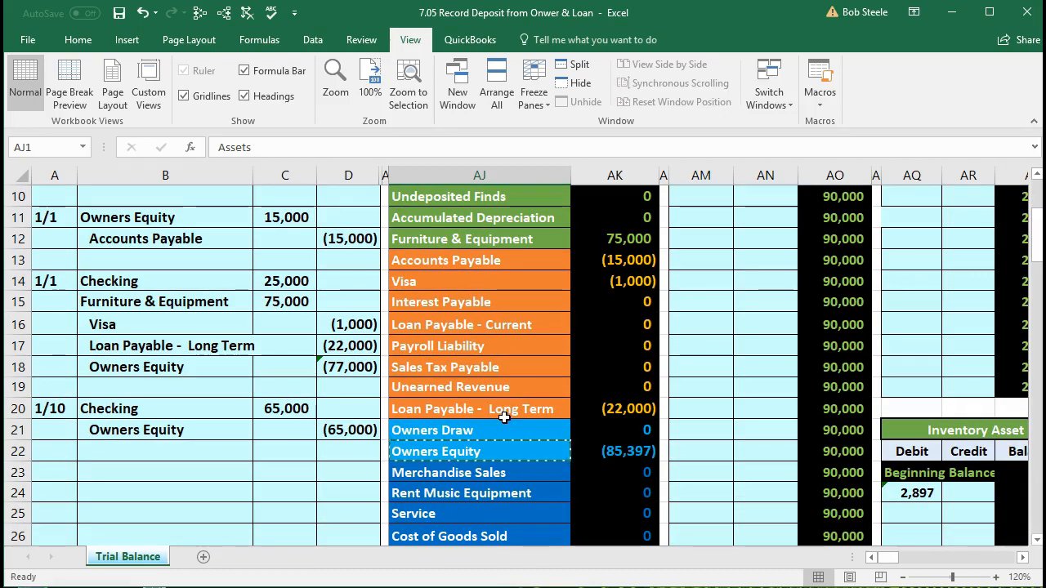
scroll(517, 390, up, 2)
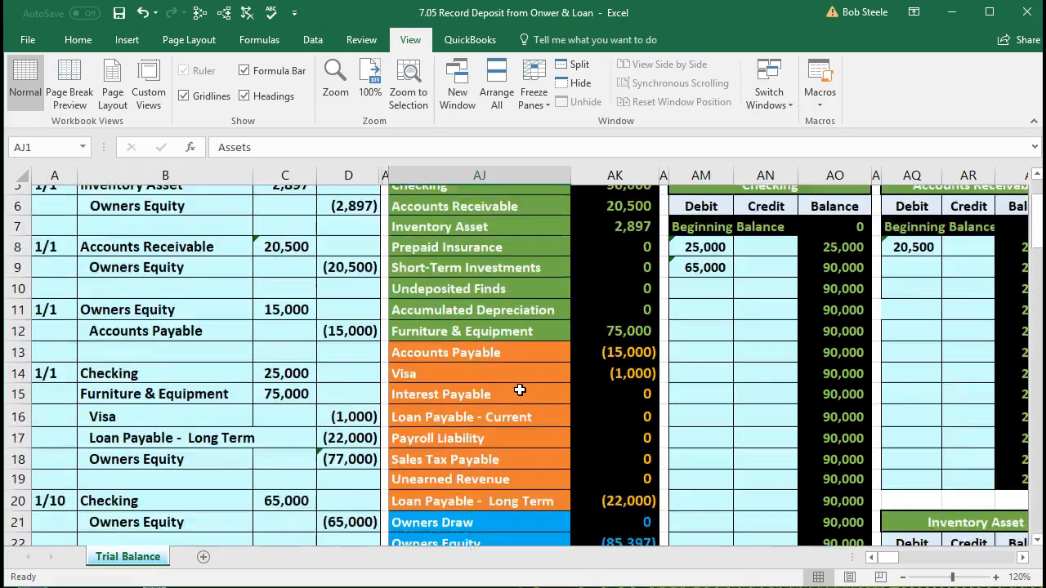
click(752, 232)
click(739, 329)
click(736, 392)
key(Right)
key(Right)
key(Right)
key(Right)
key(Right)
key(Right)
key(Right)
key(Right)
key(Right)
key(Right)
key(Right)
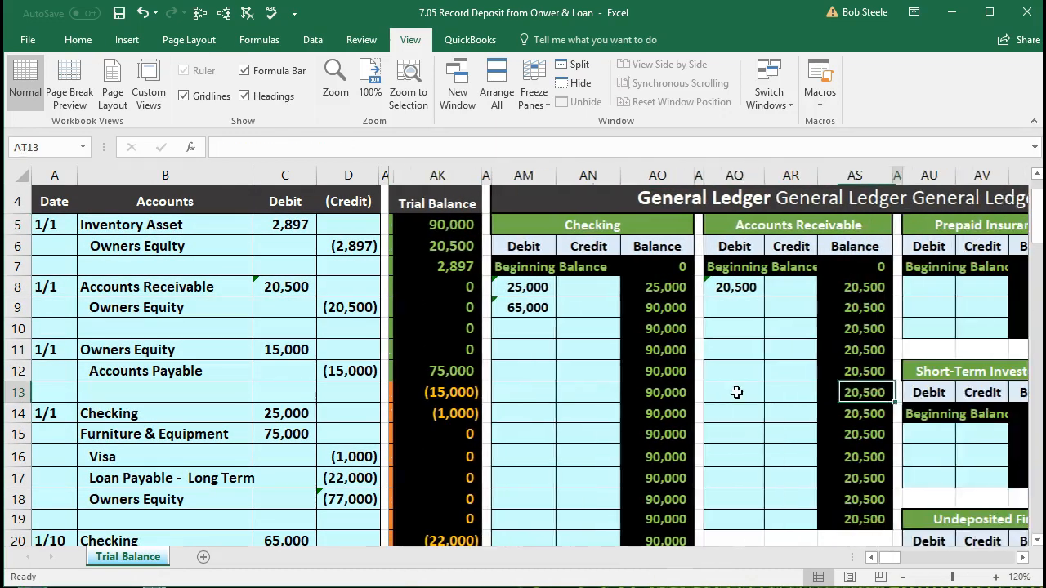
key(Right)
key(Right)
key(Right)
key(Right)
key(Right)
key(Right)
key(Right)
key(Right)
key(Right)
key(Right)
key(Right)
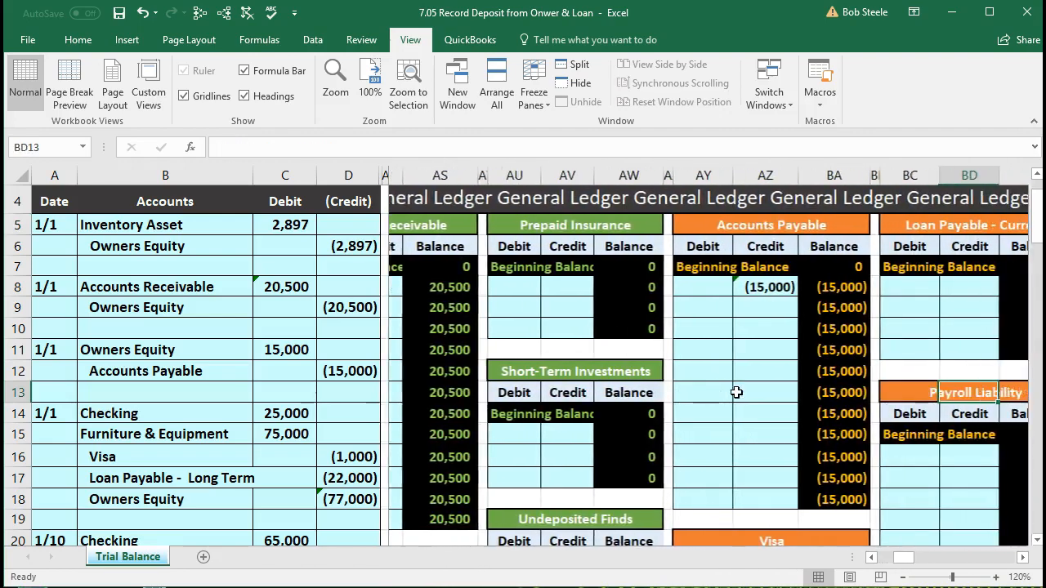
key(Right)
key(Right)
key(Right)
key(Right)
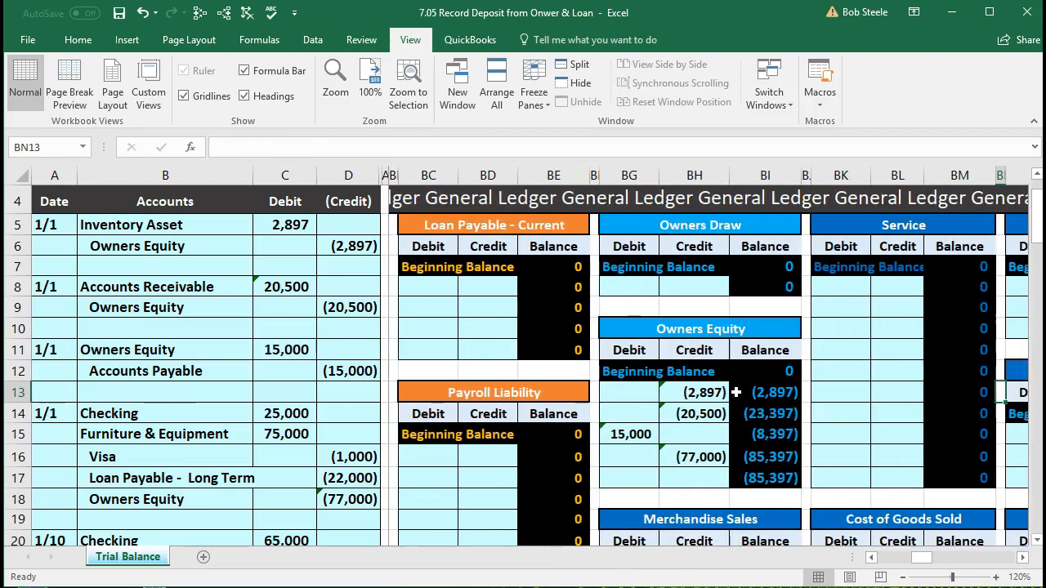
scroll(735, 392, down, 1)
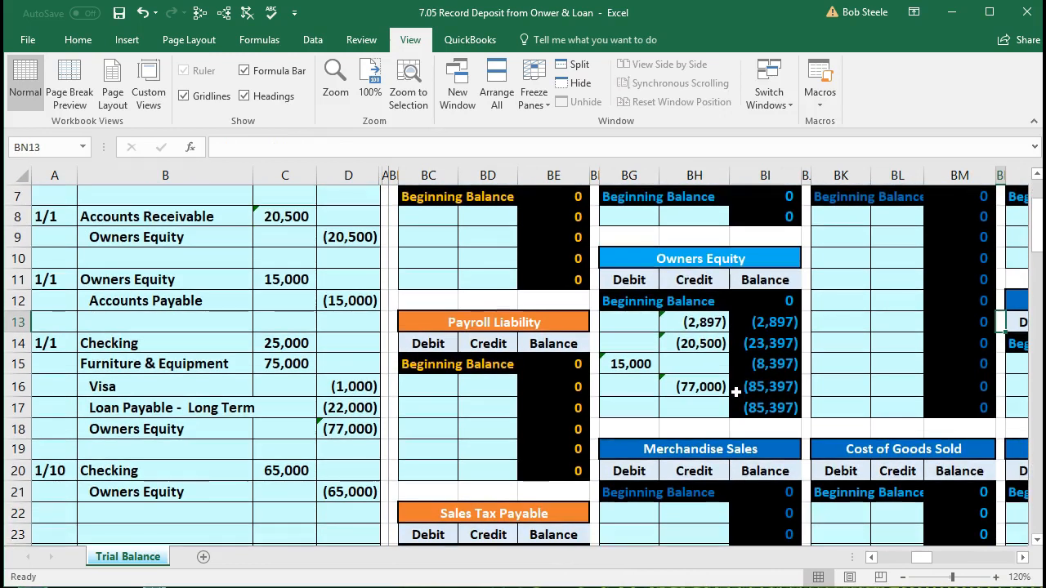
click(708, 413)
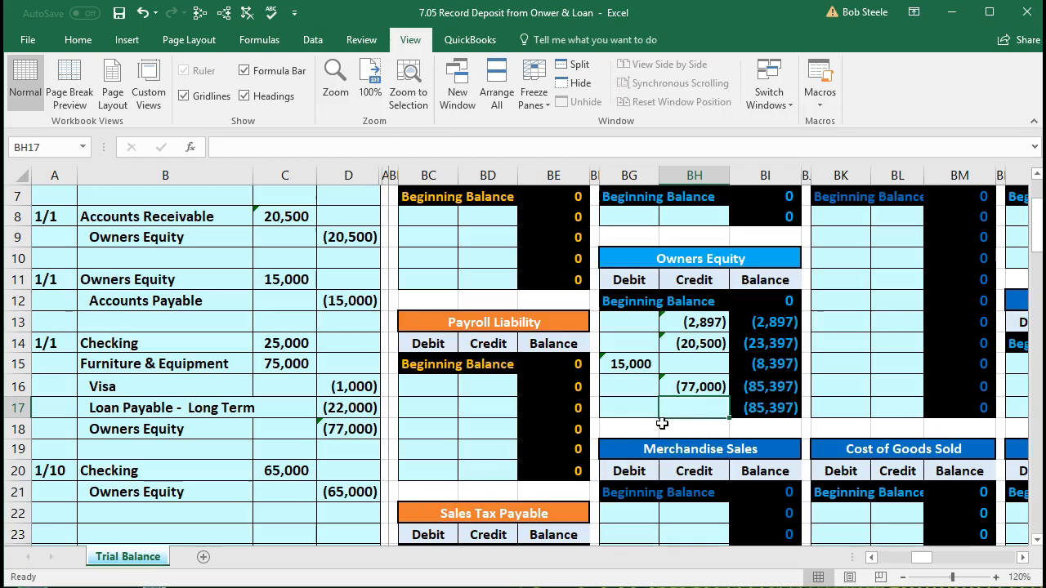
text(=)
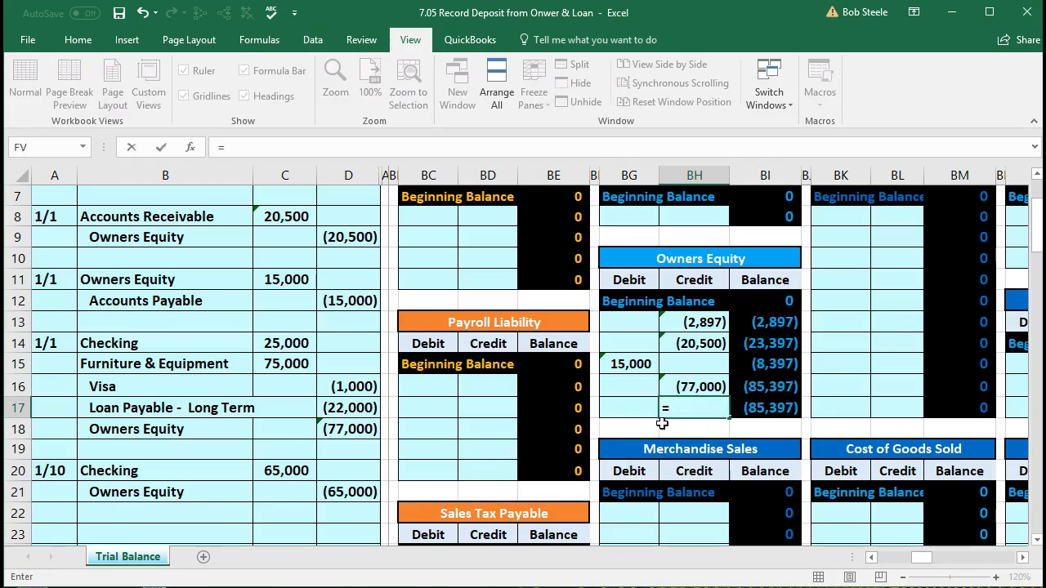
click(351, 491)
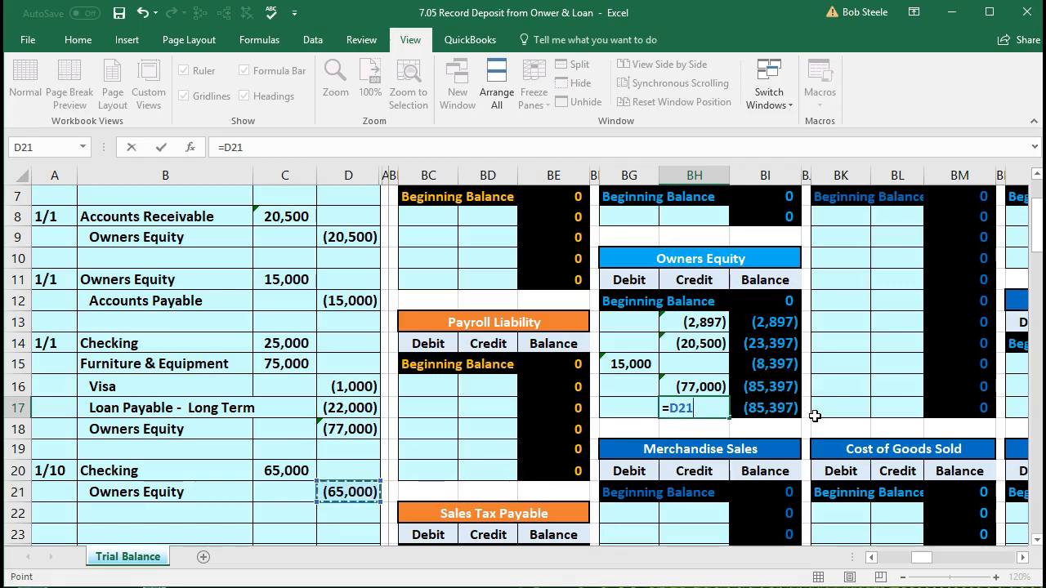
key(Return)
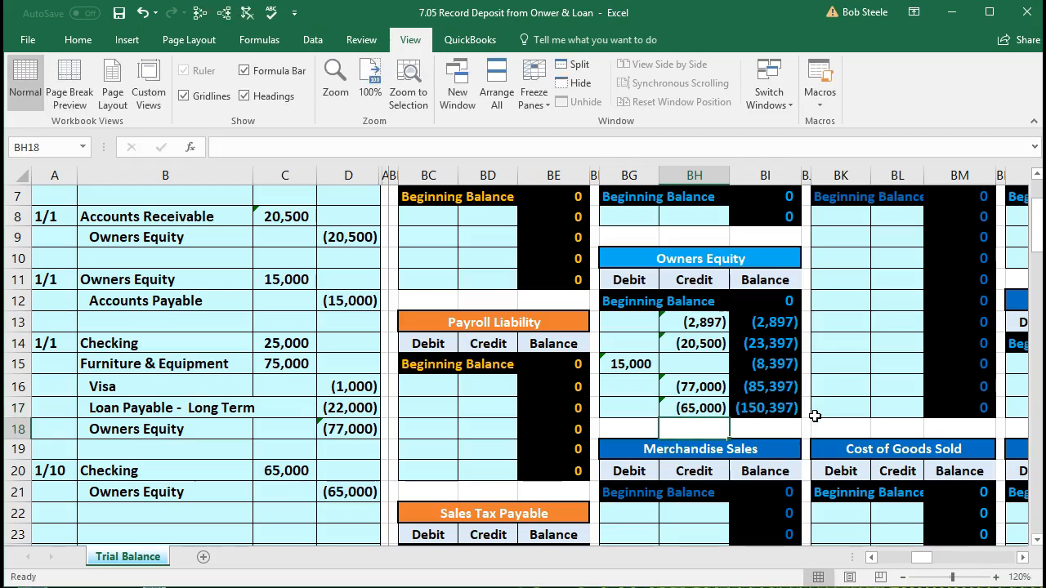
Go back to the trial balance and check the Owners Equity amount and its ledger link in AK22.
key(Left)
key(Left)
key(Left)
key(Left)
key(Left)
key(Left)
key(Left)
key(Left)
key(Left)
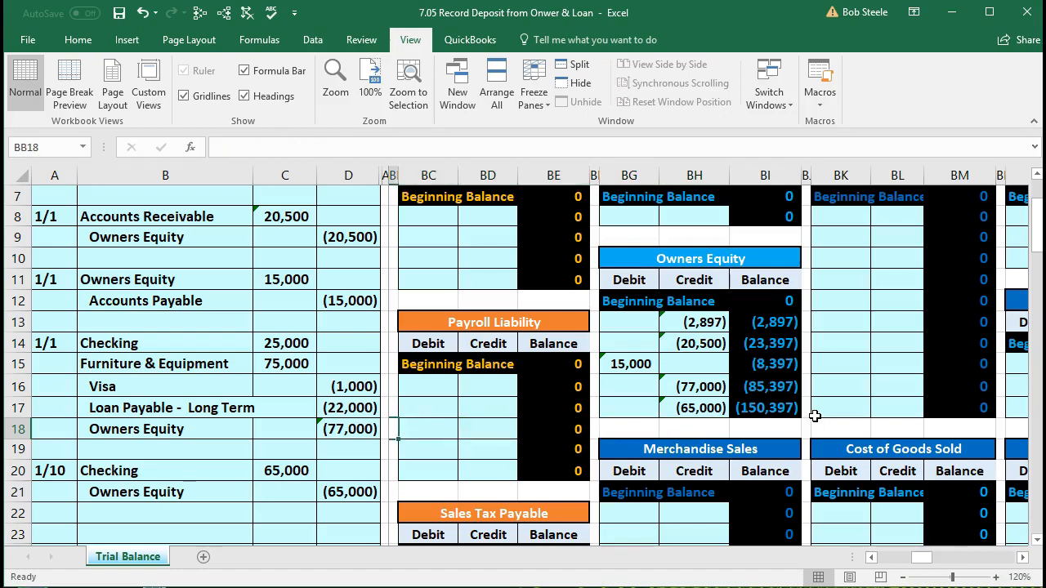
key(Left)
key(Left)
key(Left)
key(Left)
key(Left)
key(Left)
key(Left)
key(Left)
key(Left)
key(Left)
key(Left)
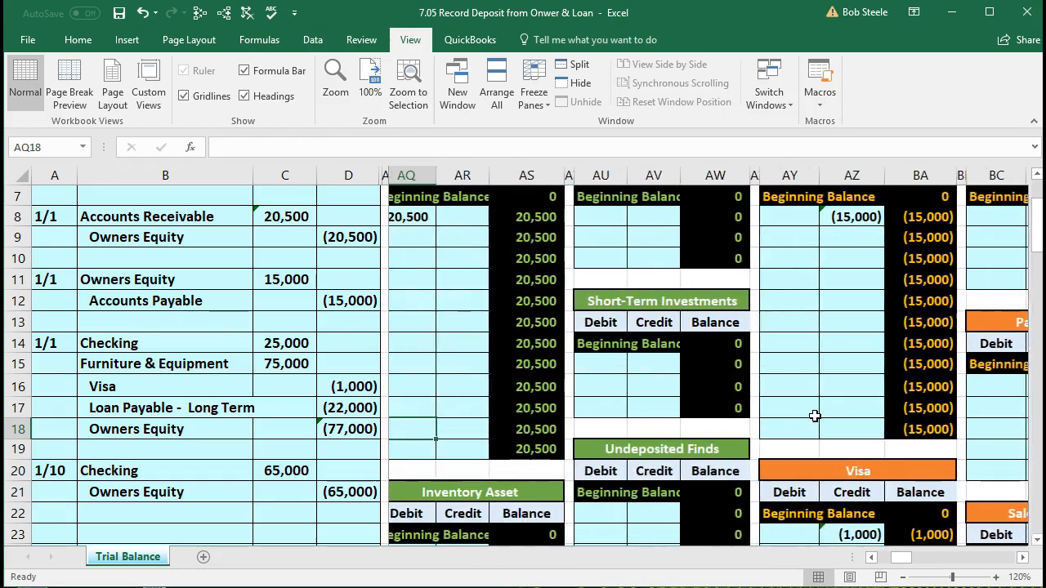
key(Left)
key(Left)
key(Left)
key(Left)
key(Left)
key(Left)
key(Down)
key(Down)
key(Down)
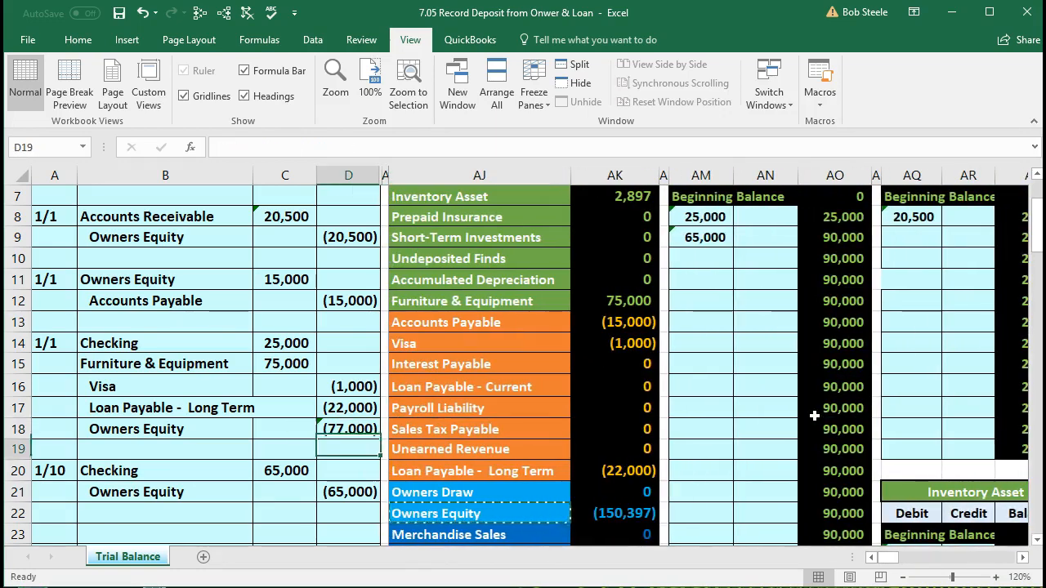
key(Down)
key(Right)
key(Right)
key(Right)
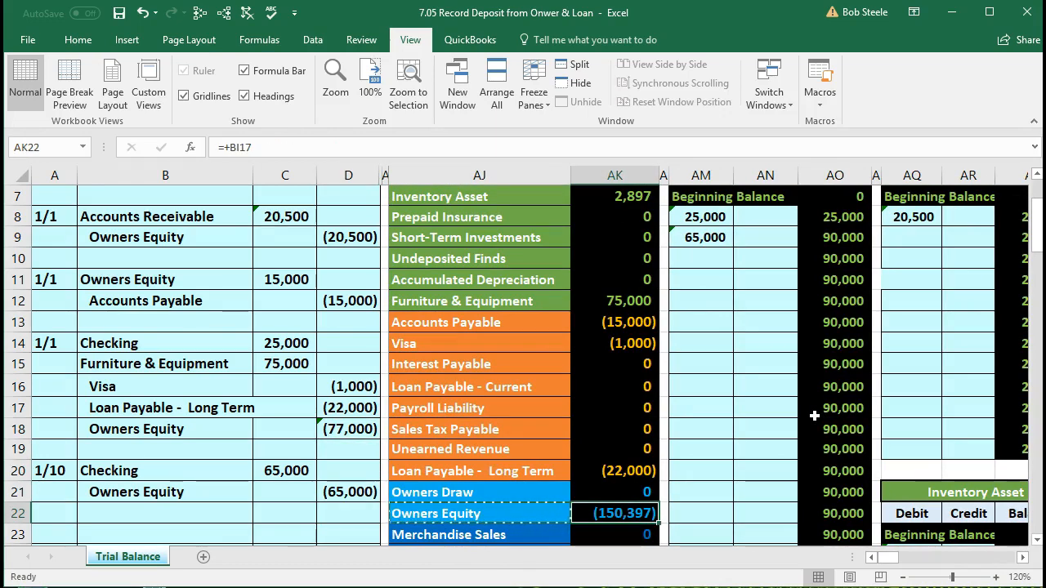
Examine the debits-minus-credits total and the Net Income formula in AK39, including the income and expense rows it sums.
scroll(814, 416, down, 6)
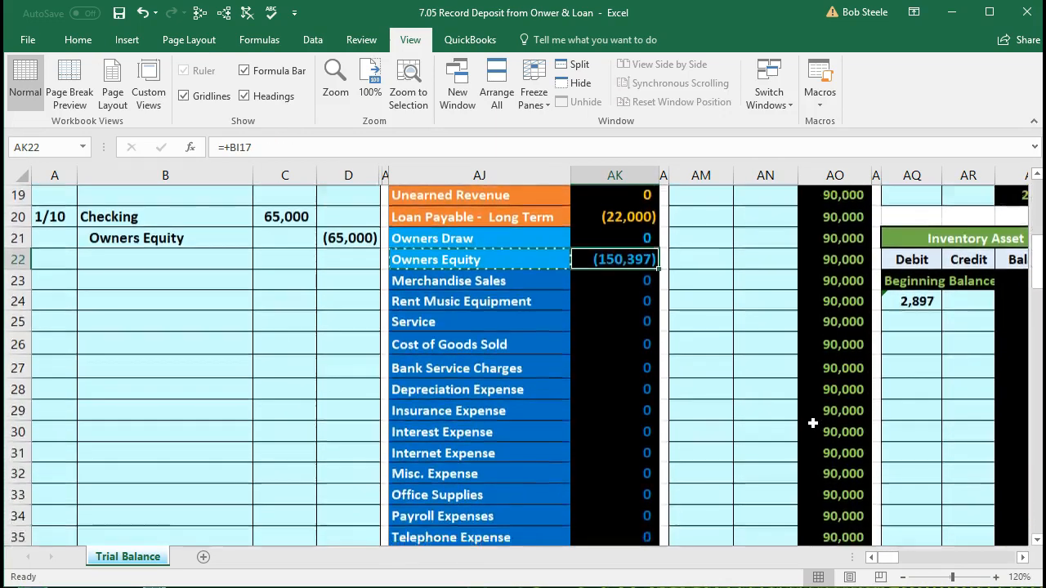
click(631, 497)
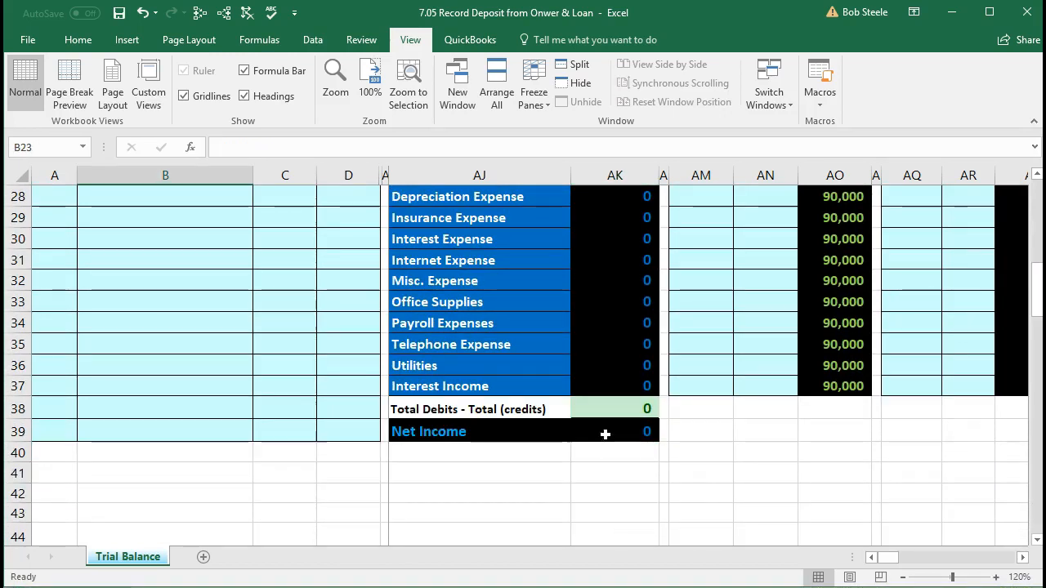
click(604, 434)
scroll(518, 507, up, 2)
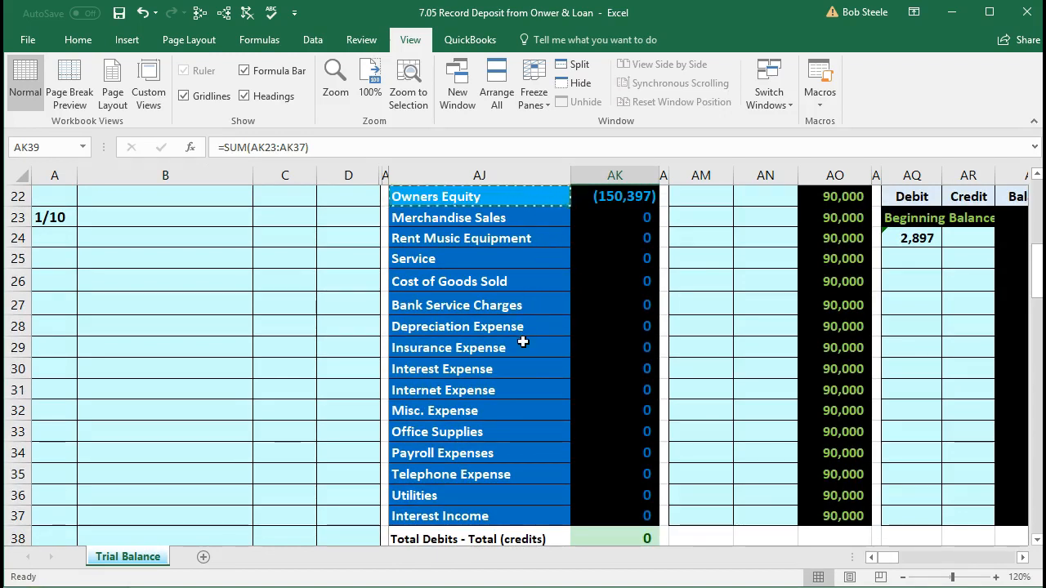
scroll(523, 342, down, 1)
scroll(523, 341, down, 1)
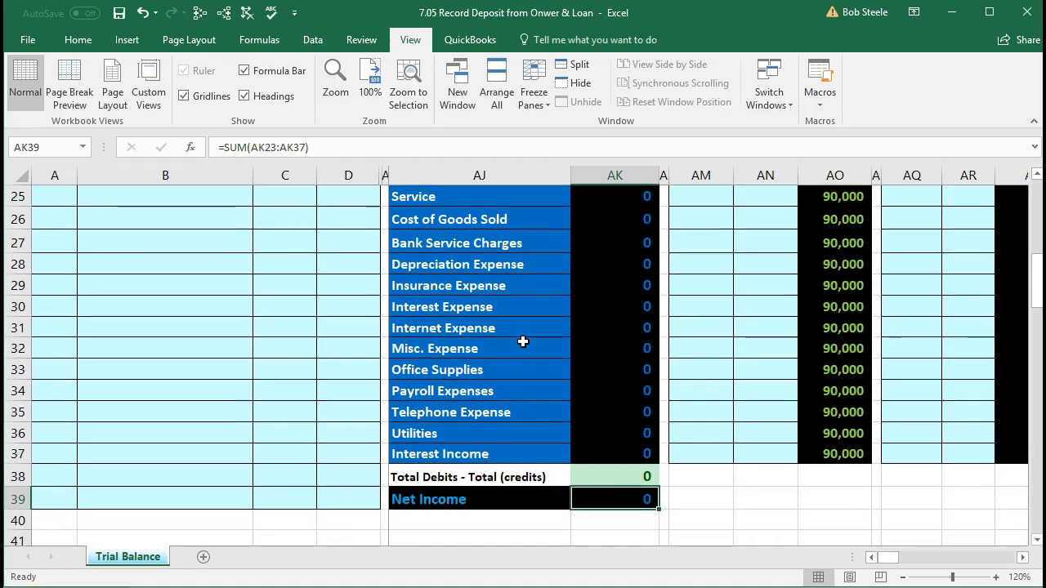
scroll(523, 342, down, 1)
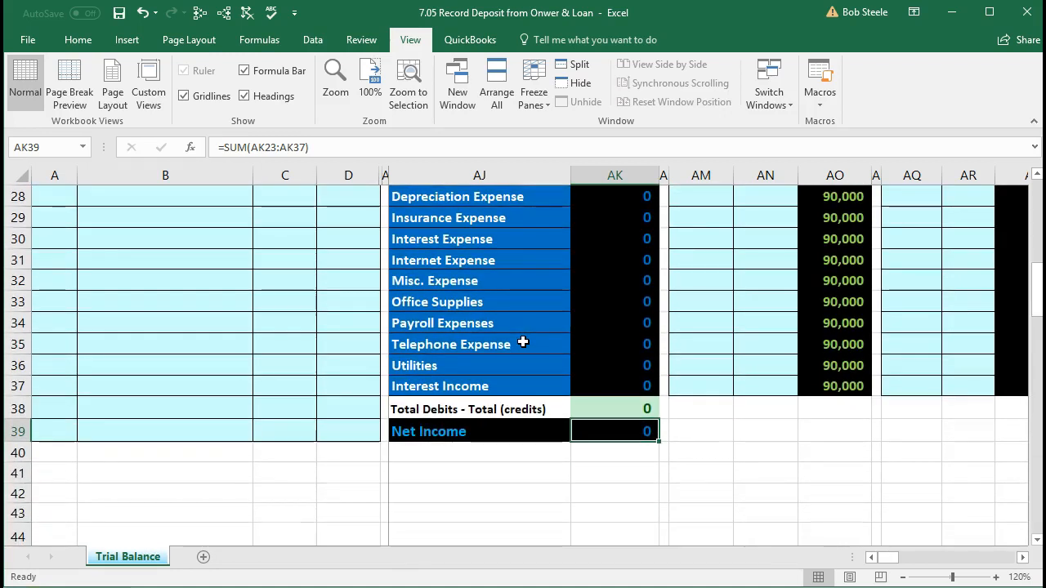
double_click(588, 431)
scroll(553, 455, up, 3)
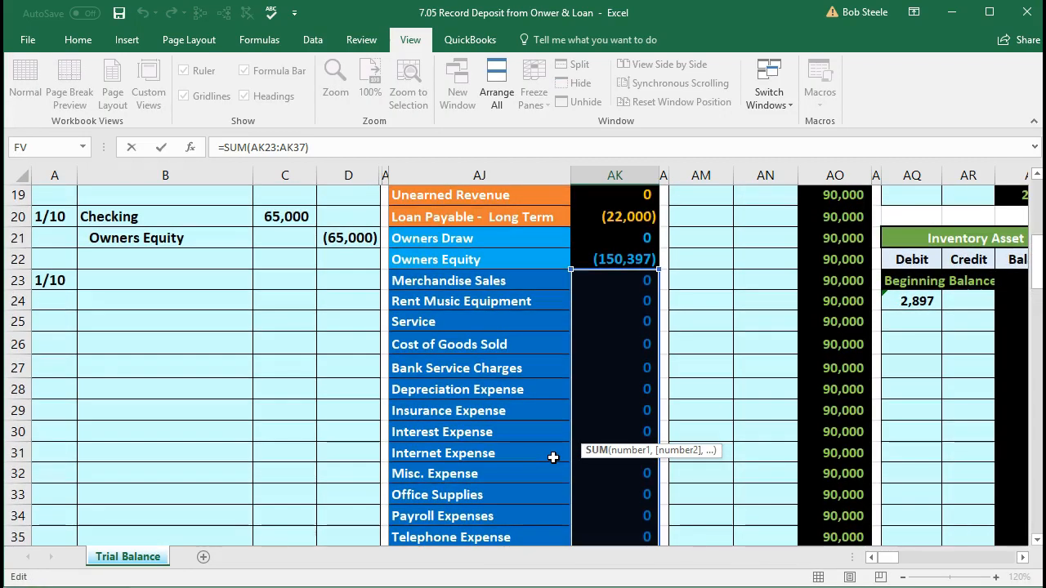
key(Return)
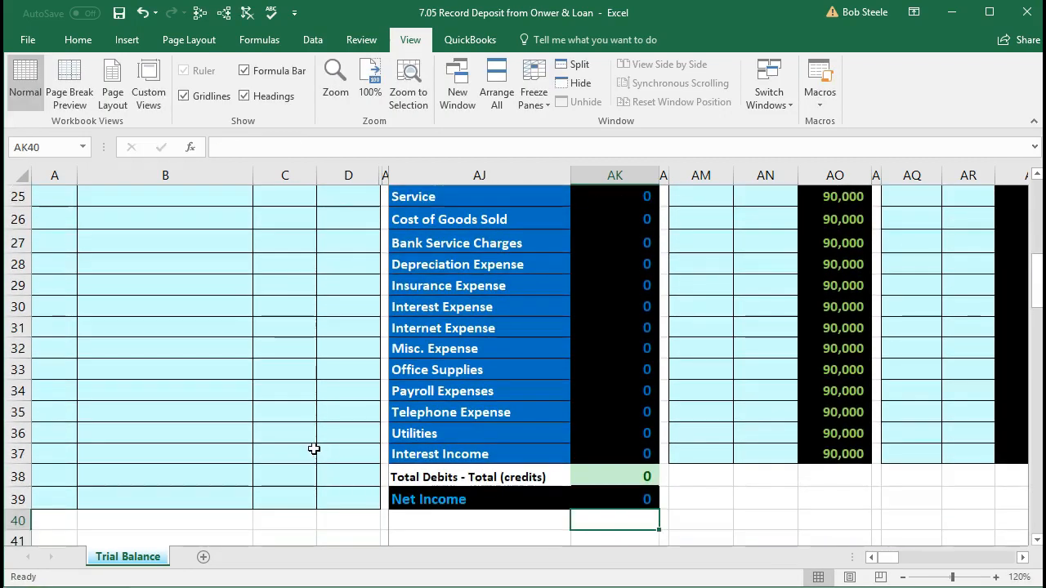
Enter the date 1/10 in A23 to begin the next general journal entry.
scroll(314, 448, up, 2)
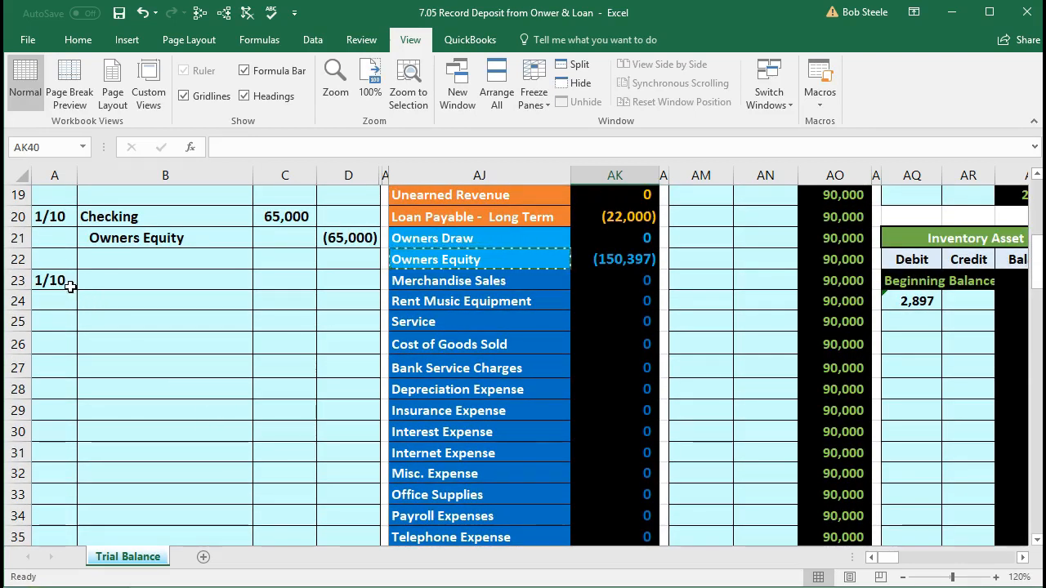
click(70, 282)
text(1/1)
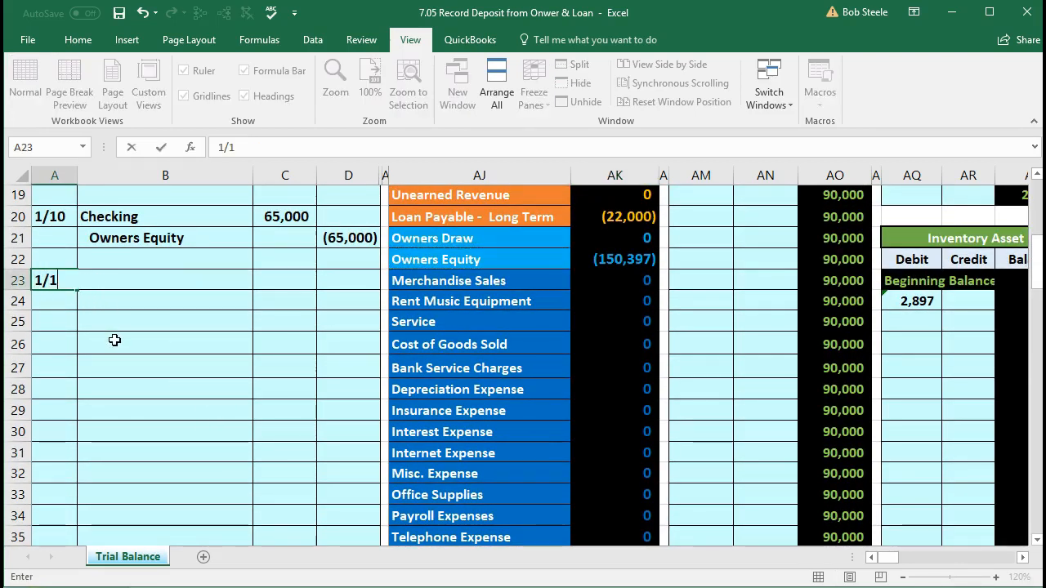
text(0)
key(Return)
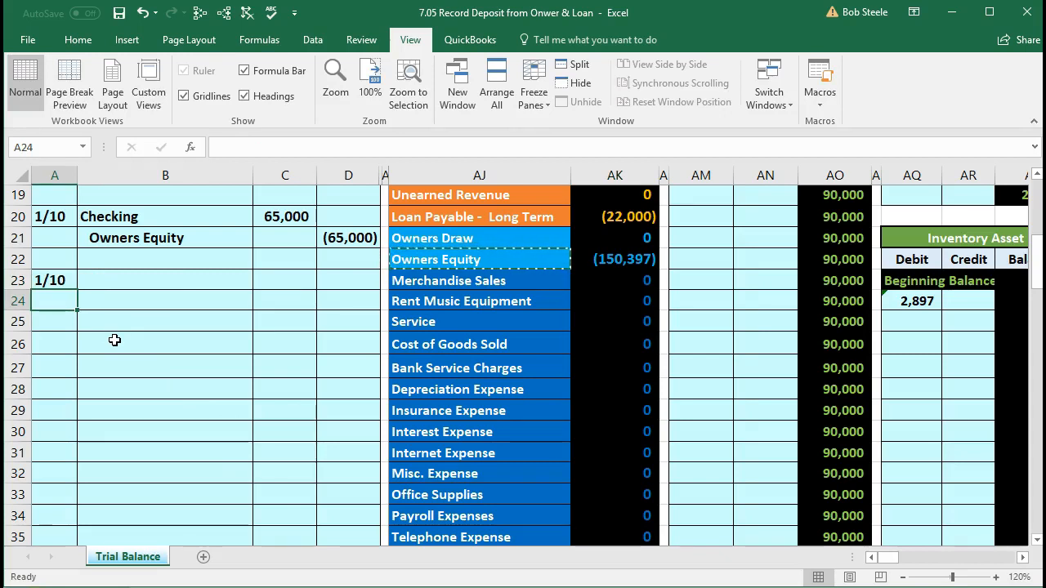
Copy the Checking account name from trial balance cell AJ5 and paste it as values into journal cell B23.
click(140, 284)
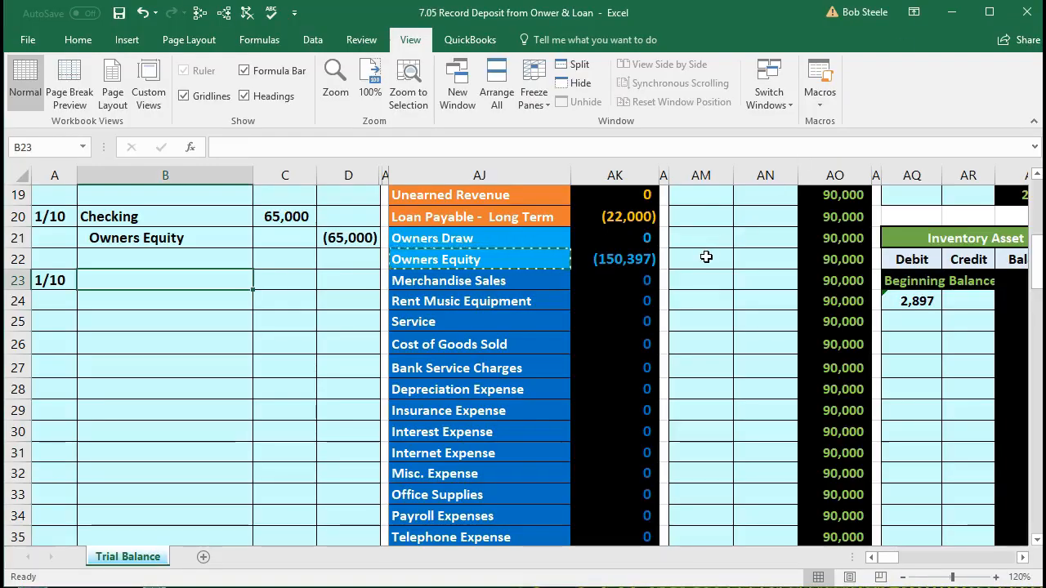
scroll(706, 257, up, 4)
scroll(706, 257, up, 1)
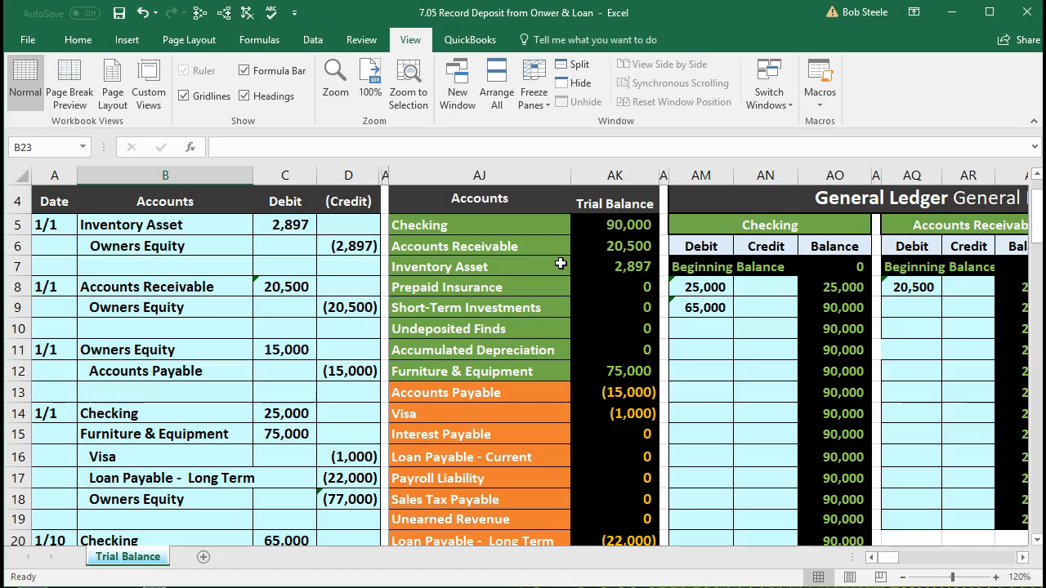
drag(546, 225, 586, 214)
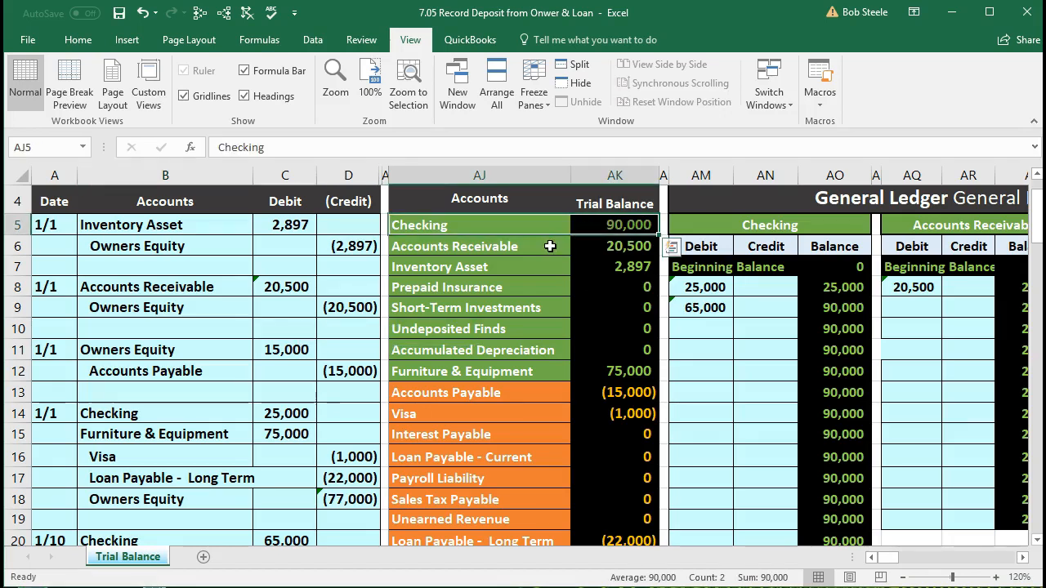
click(483, 228)
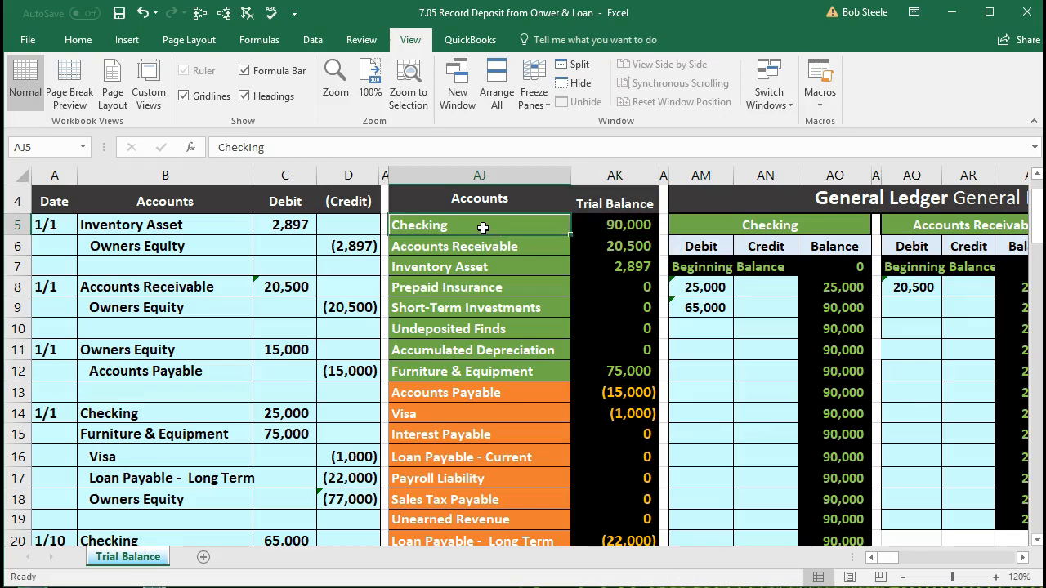
right_click(483, 228)
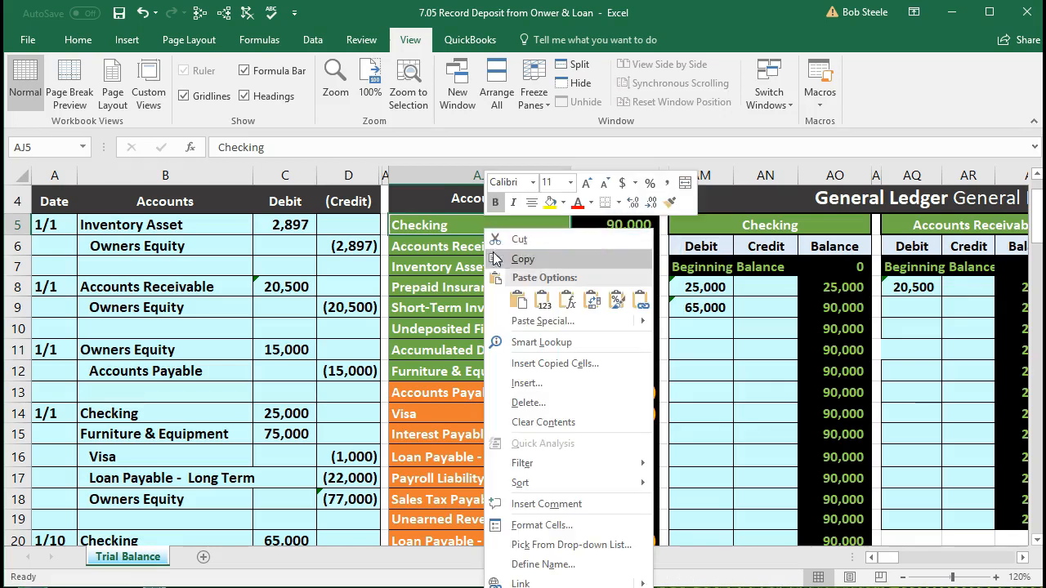
click(500, 254)
scroll(300, 327, down, 2)
scroll(300, 327, down, 2)
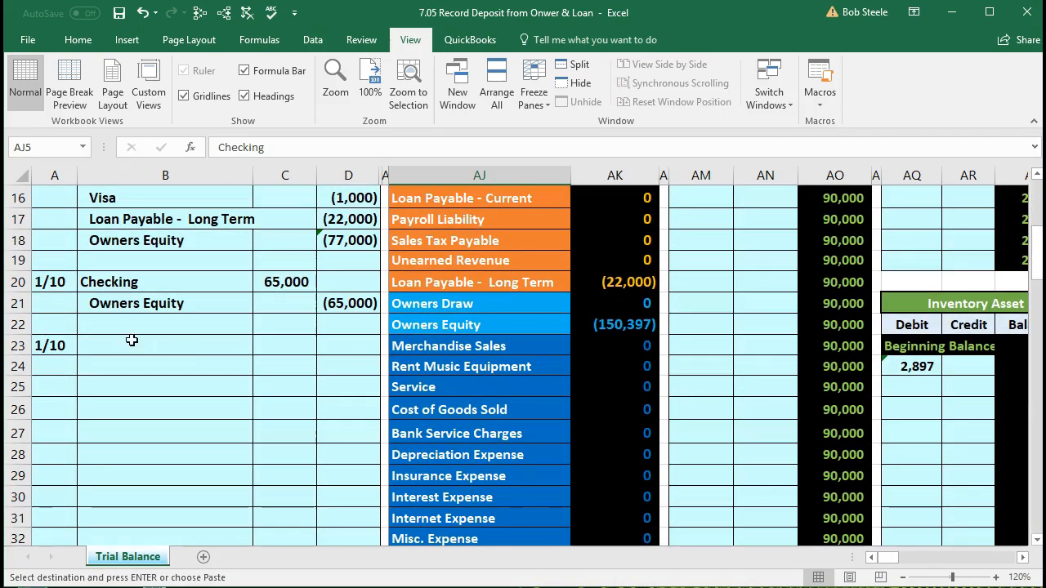
click(126, 338)
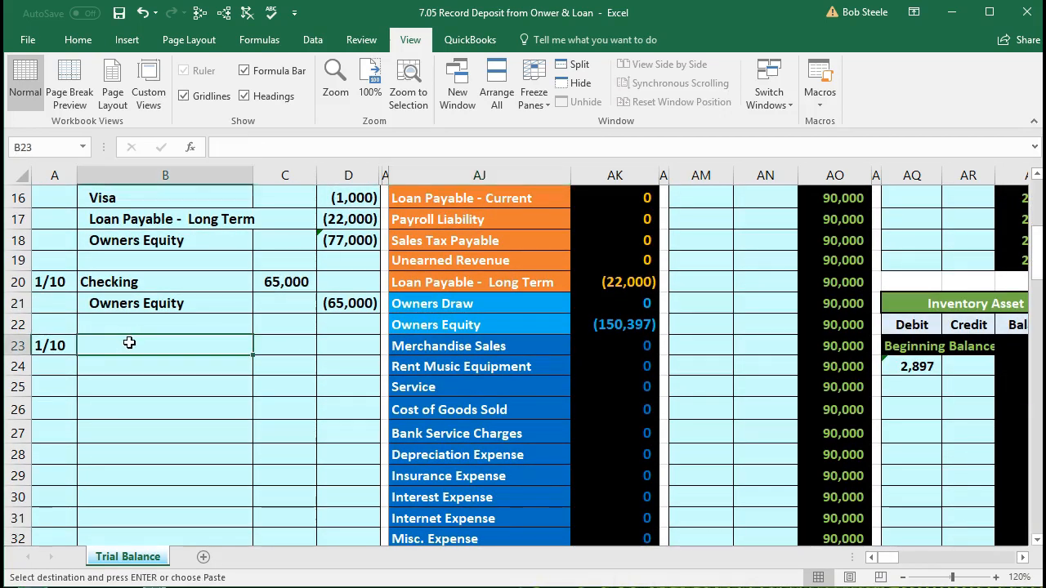
right_click(129, 343)
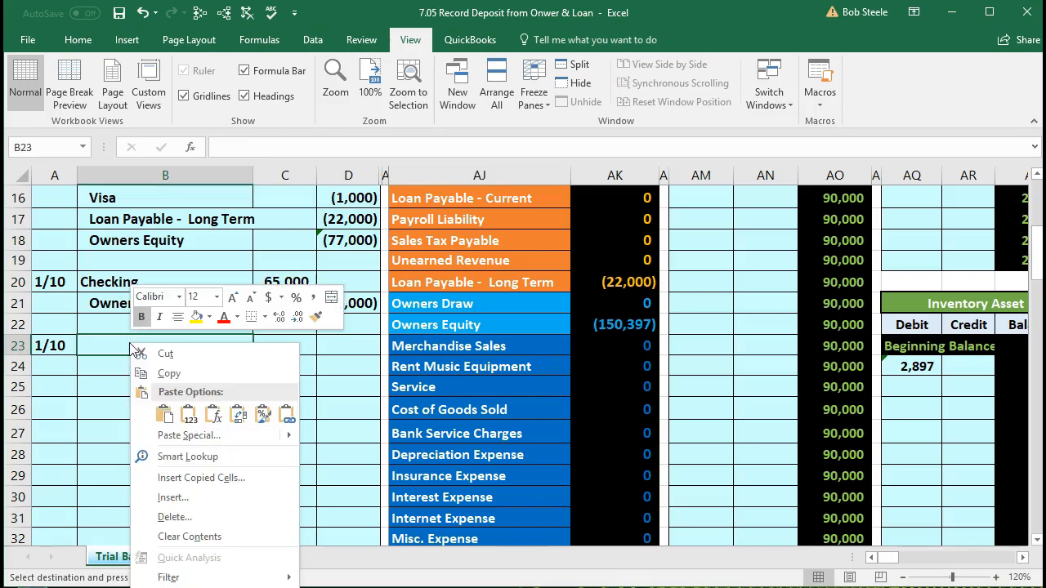
click(181, 414)
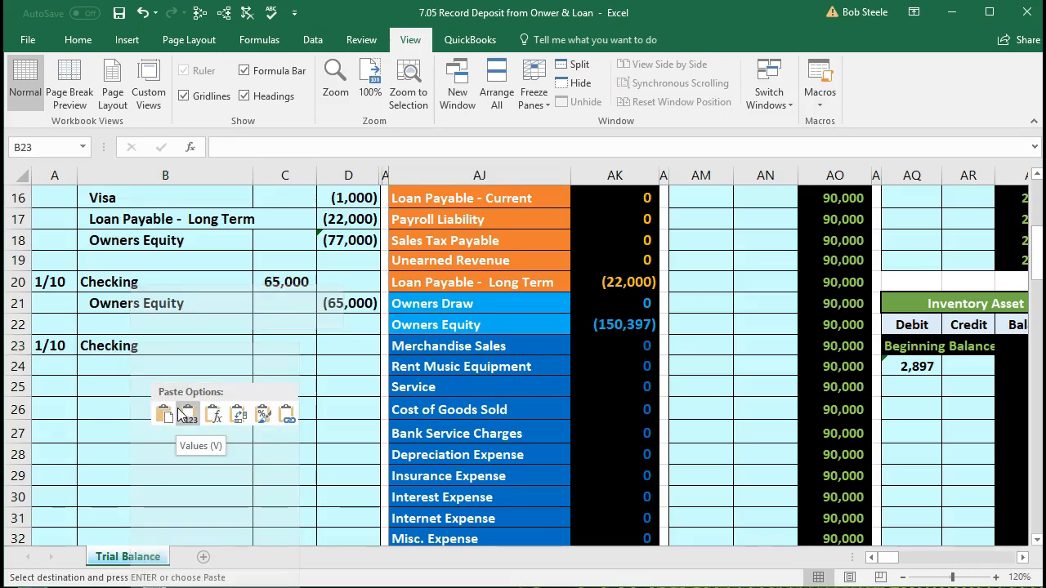
Enter the 50,000 Checking debit in C23 and the matching credit of -50000 in D24.
click(283, 350)
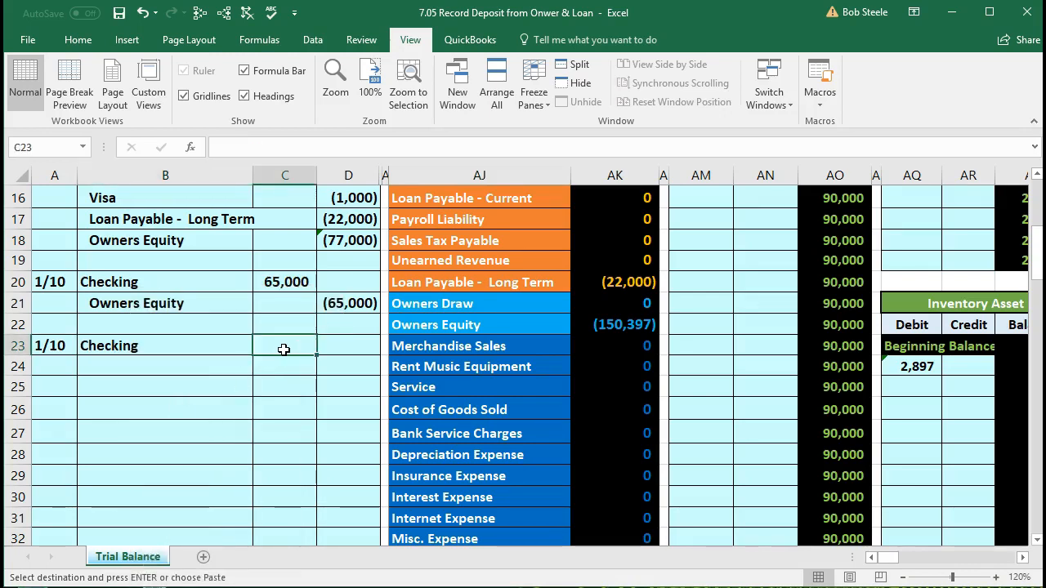
text(50)
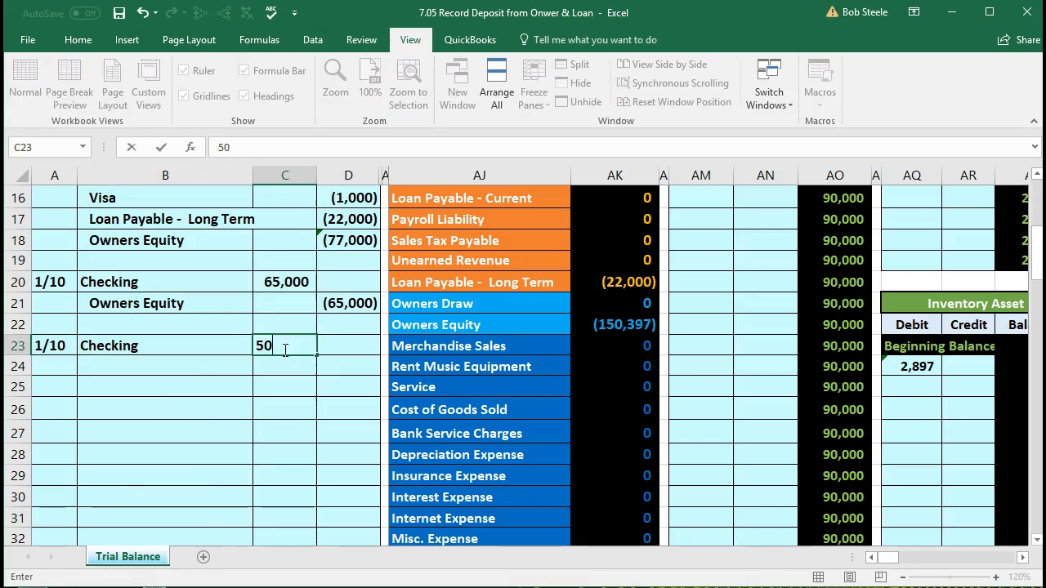
text(000)
key(Return)
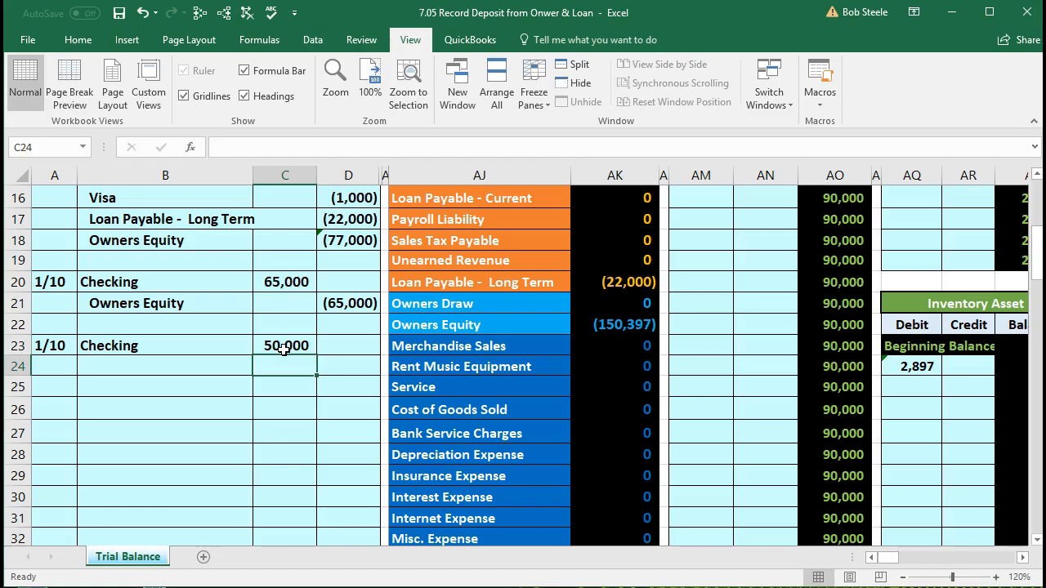
key(Right)
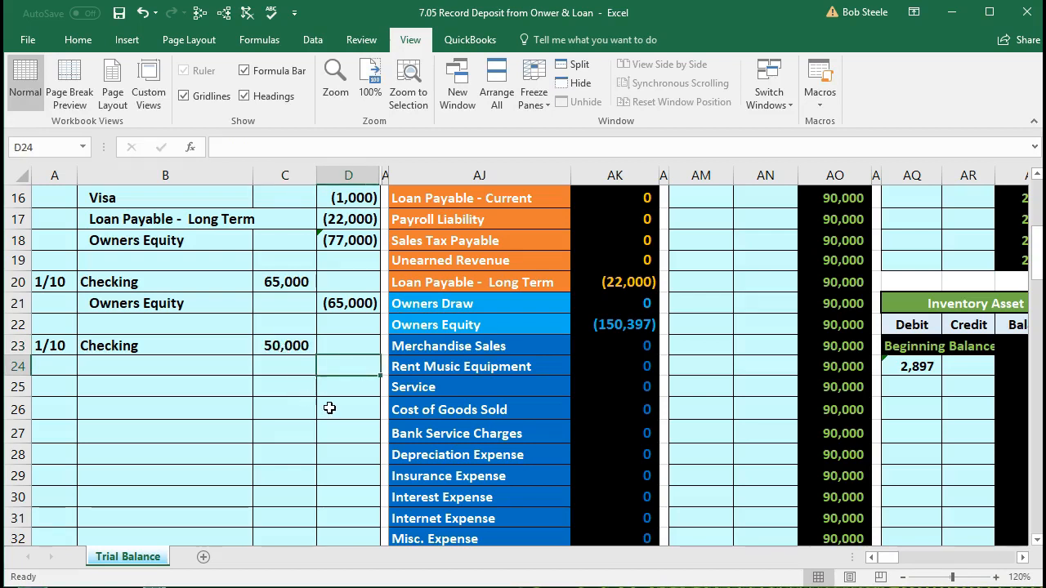
text(-5)
text(000)
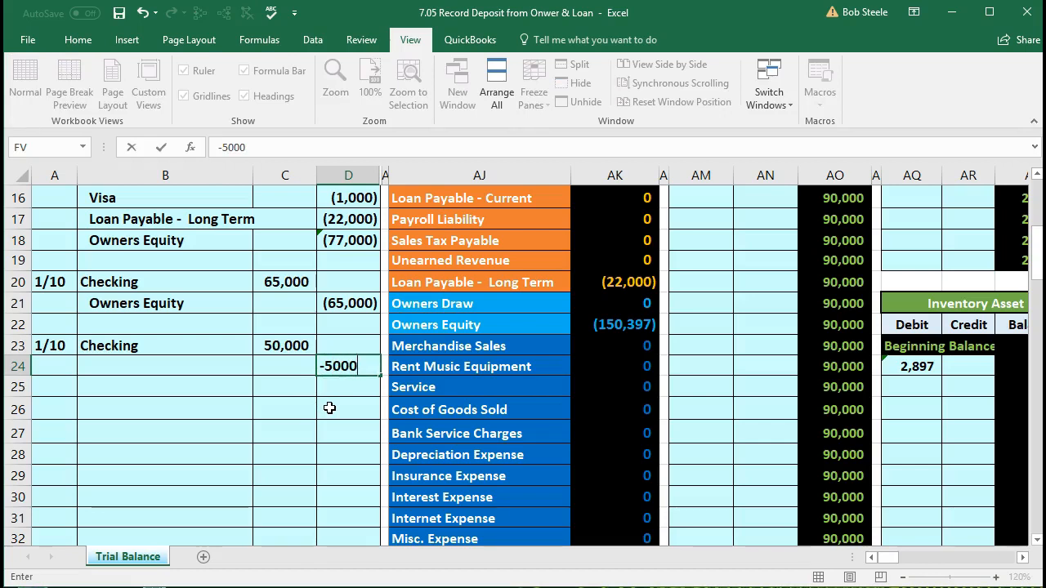
key(Return)
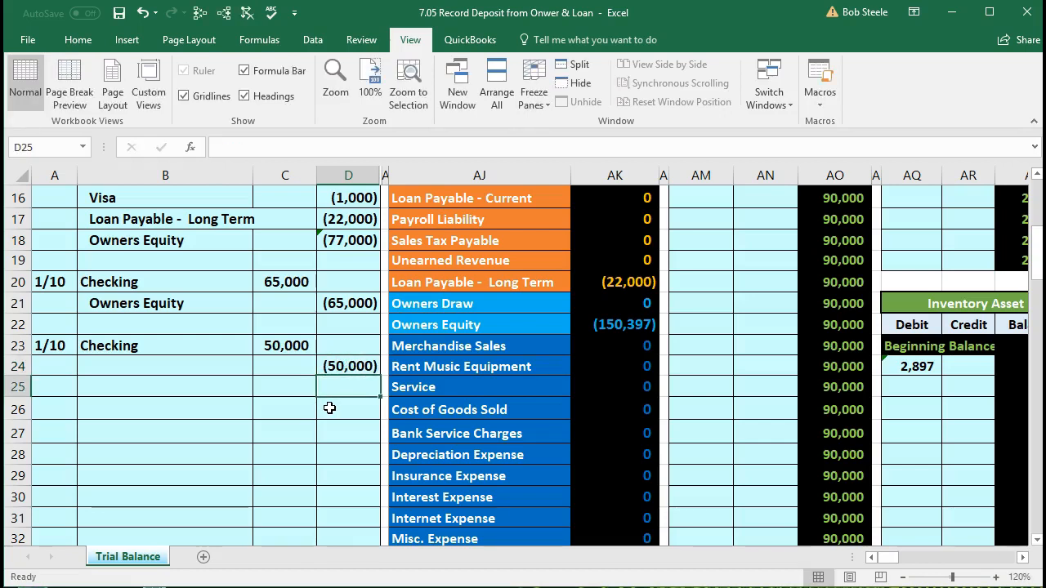
Copy the Loan Payable - Long Term account name from AJ20, paste it as values into journal cell B24, and indent it.
scroll(335, 409, up, 1)
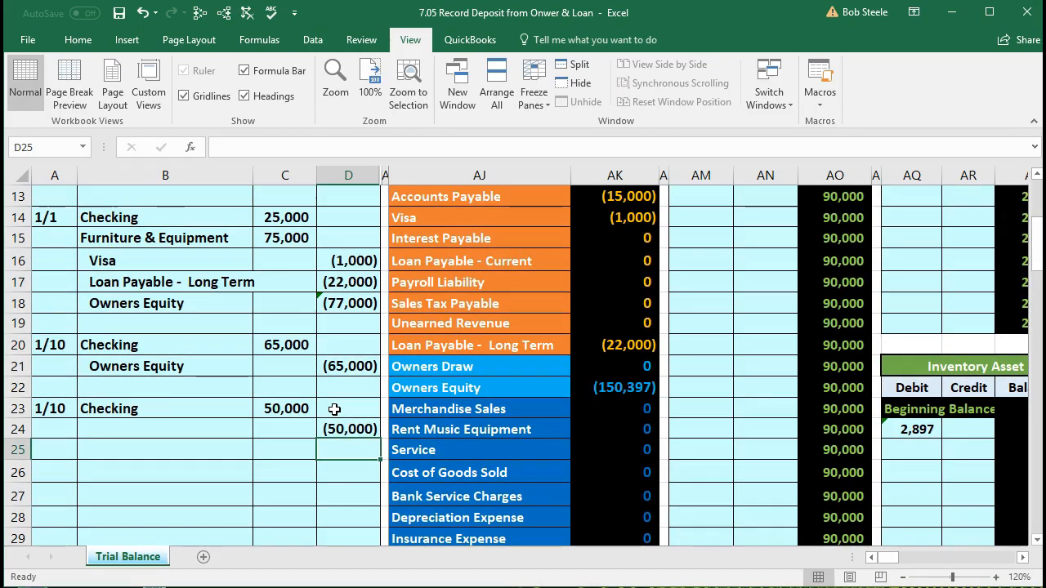
click(497, 348)
scroll(532, 438, up, 1)
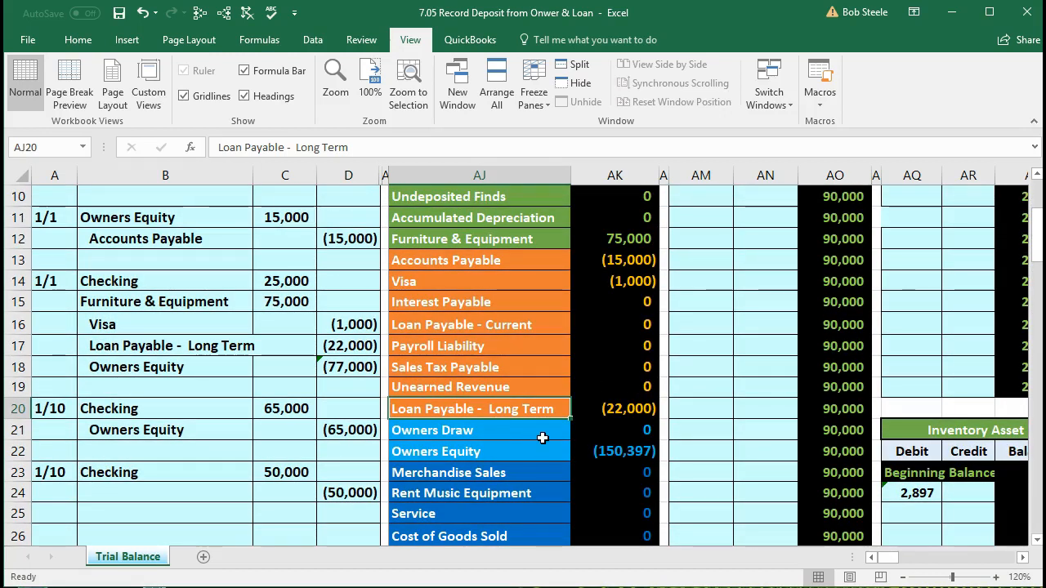
click(591, 412)
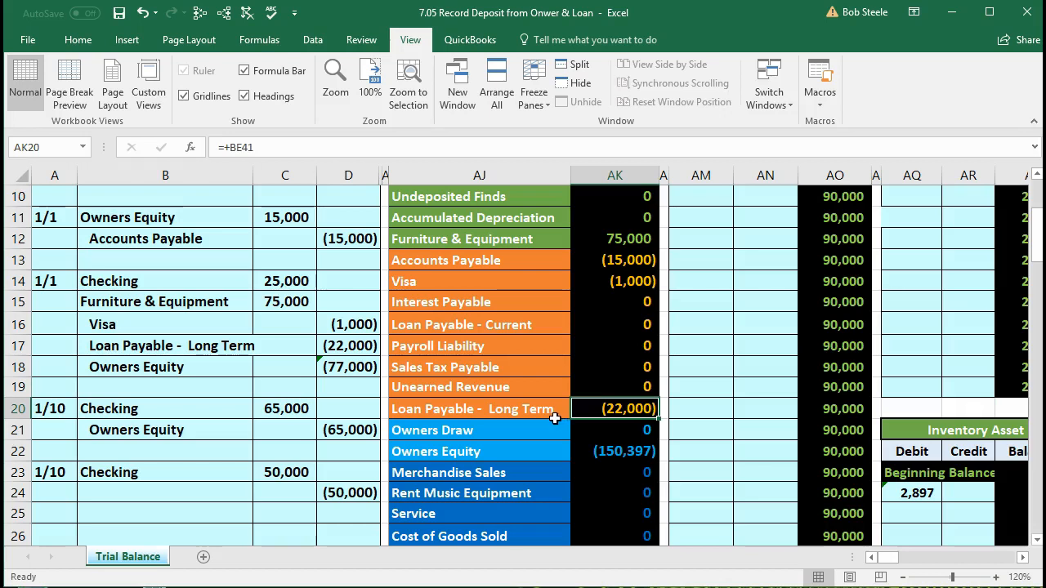
click(538, 412)
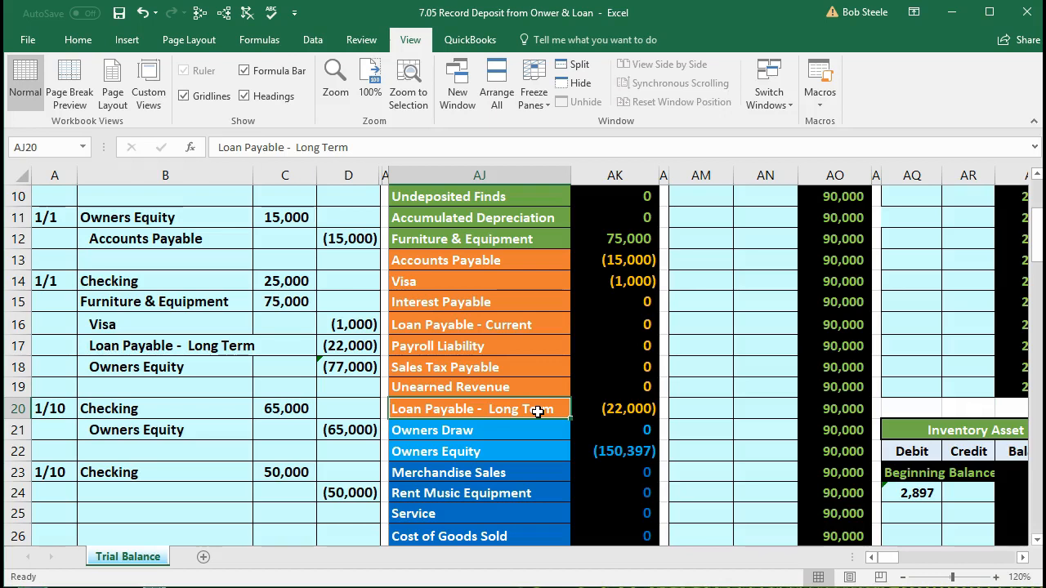
right_click(537, 412)
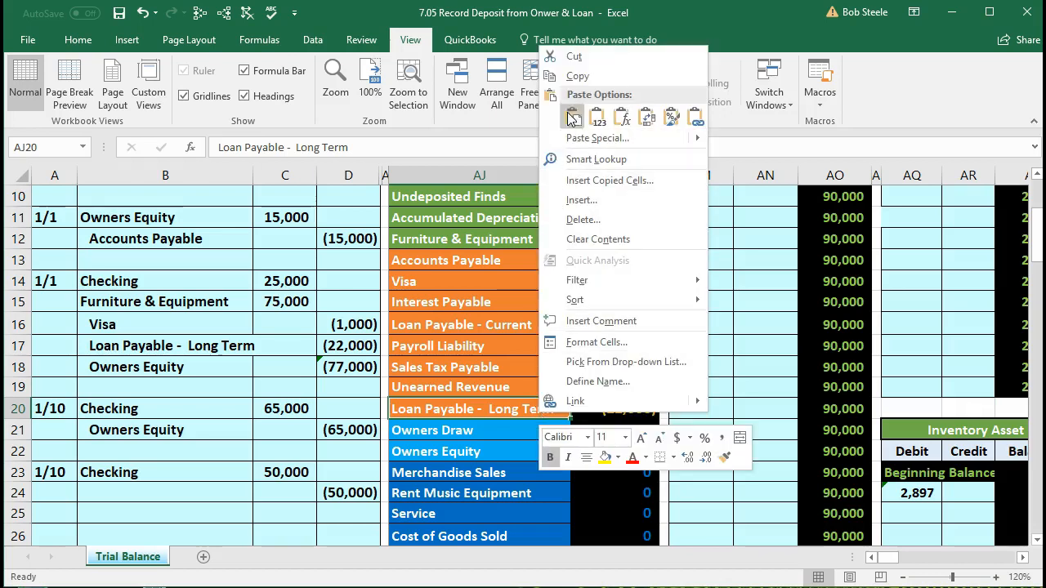
click(575, 76)
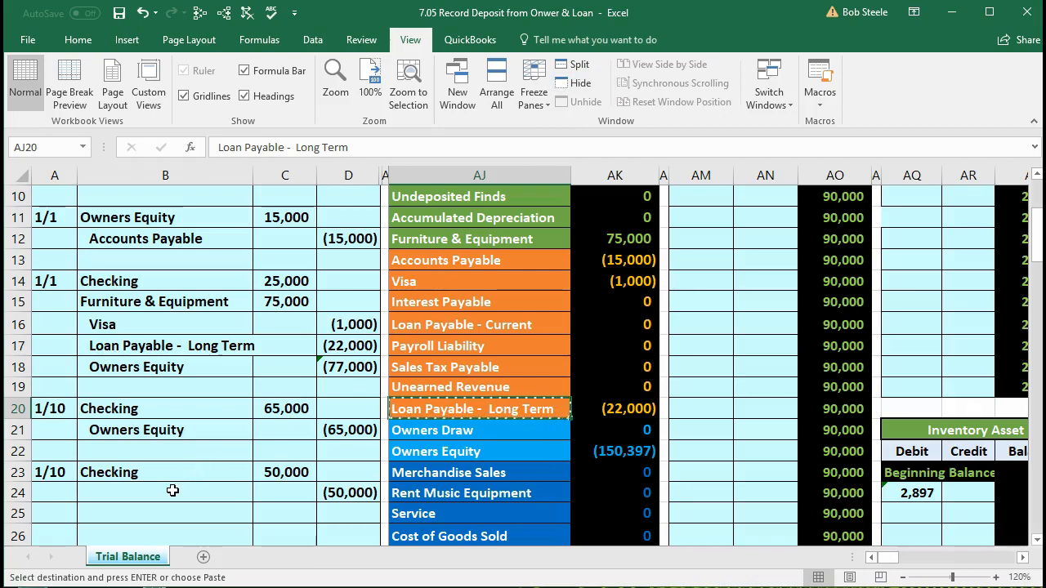
click(172, 490)
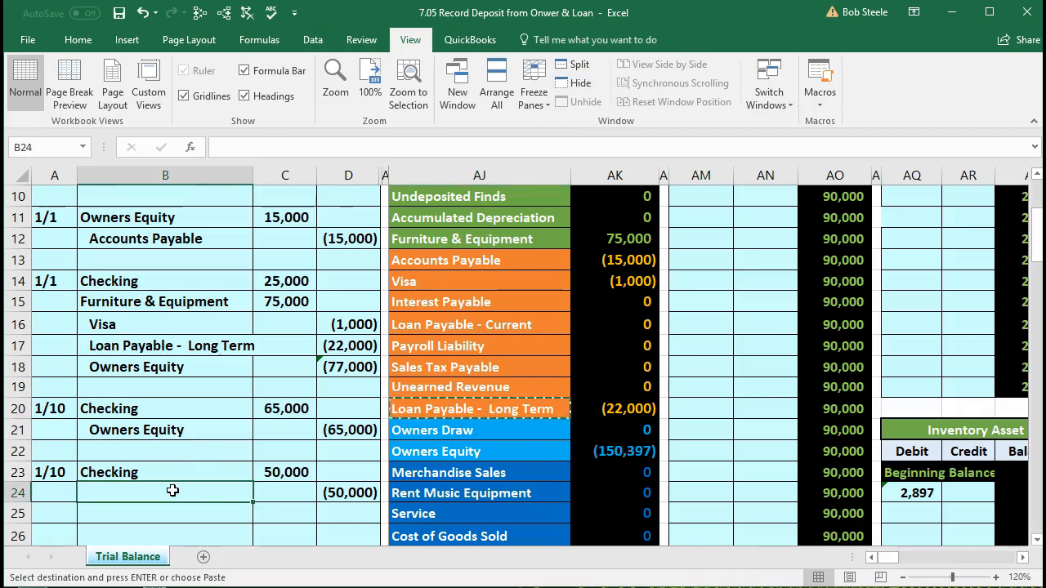
right_click(172, 490)
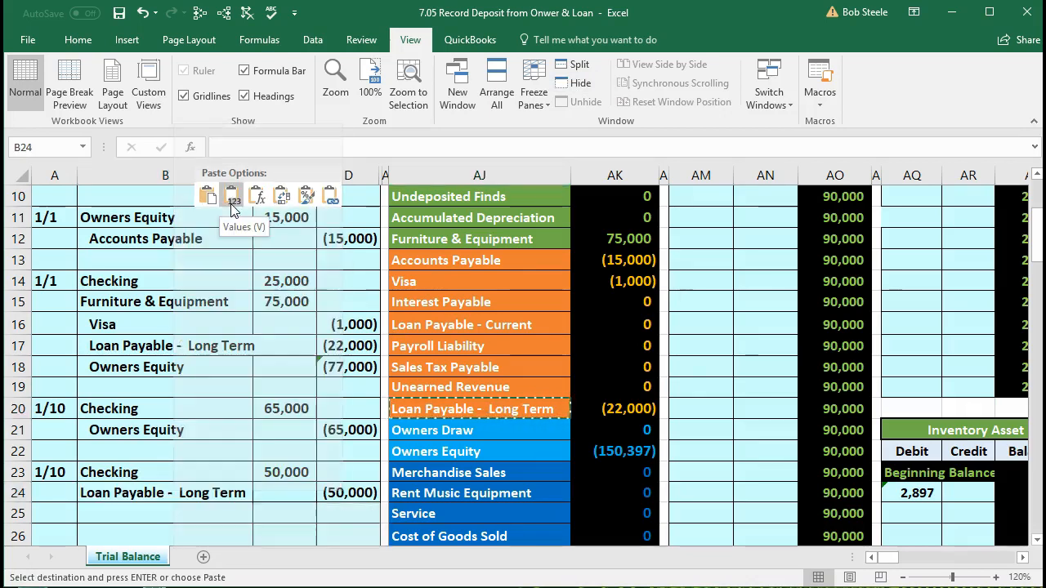
click(230, 205)
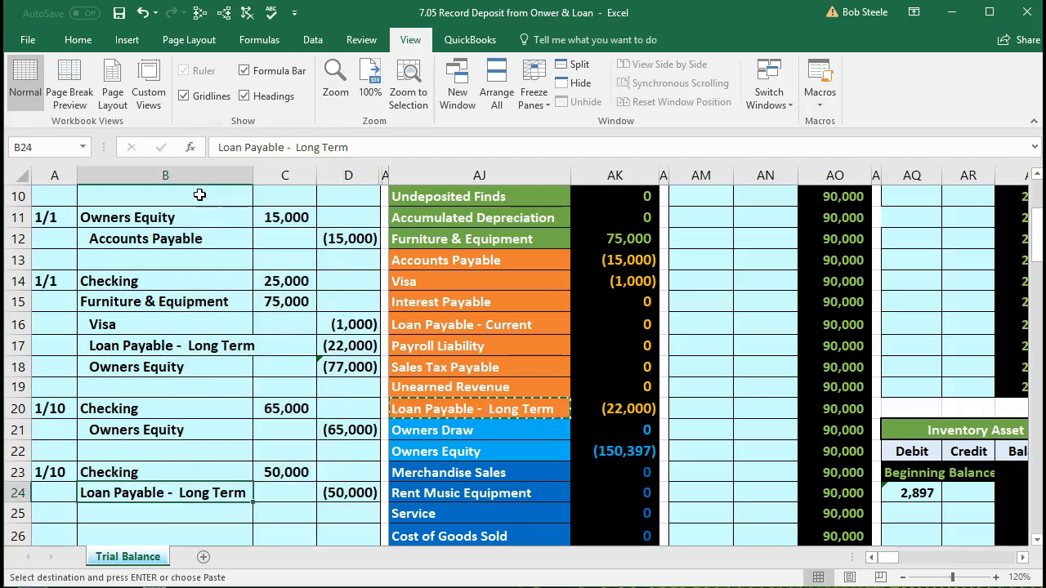
click(76, 46)
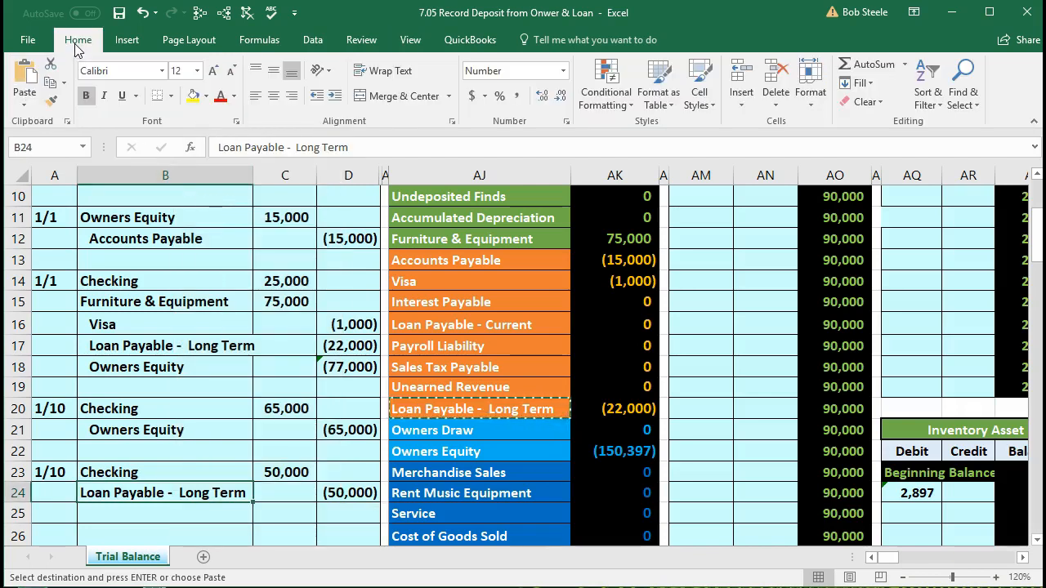
click(332, 98)
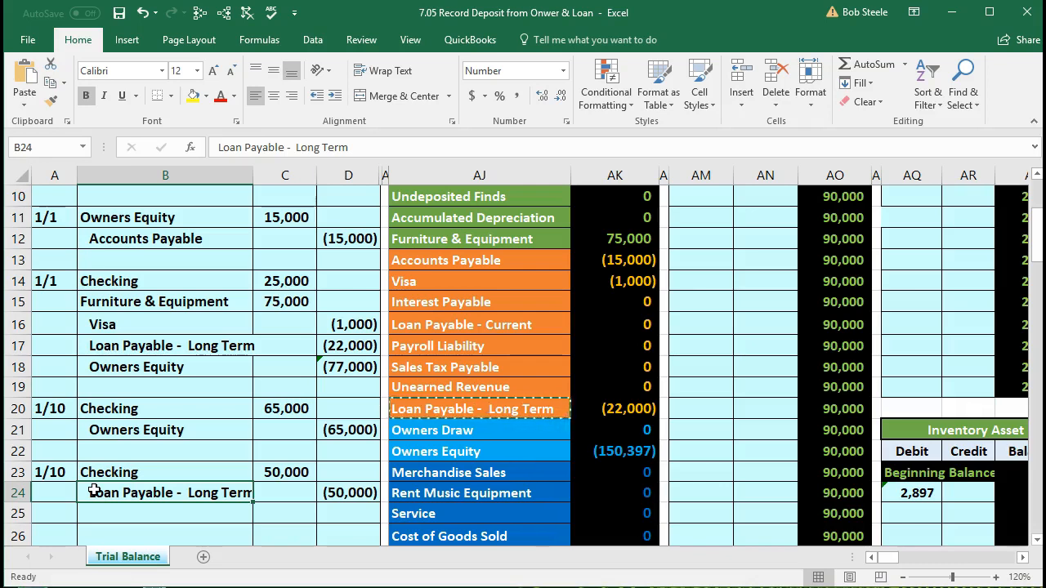
Review the new journal entry in B23:D24 against the Checking row AJ5:AK5 of the trial balance.
click(122, 471)
drag(122, 471, 326, 491)
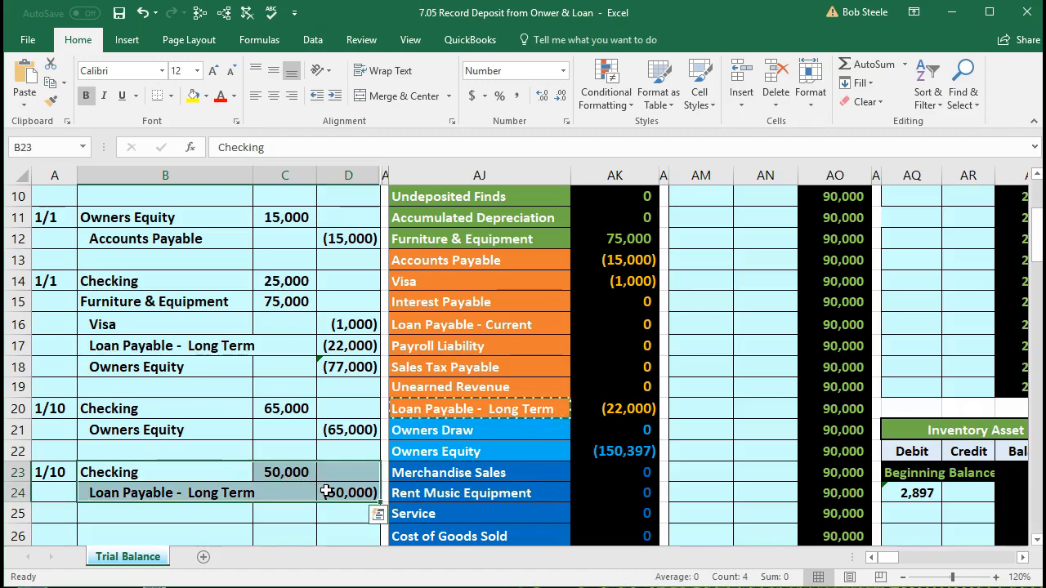
scroll(203, 284, up, 3)
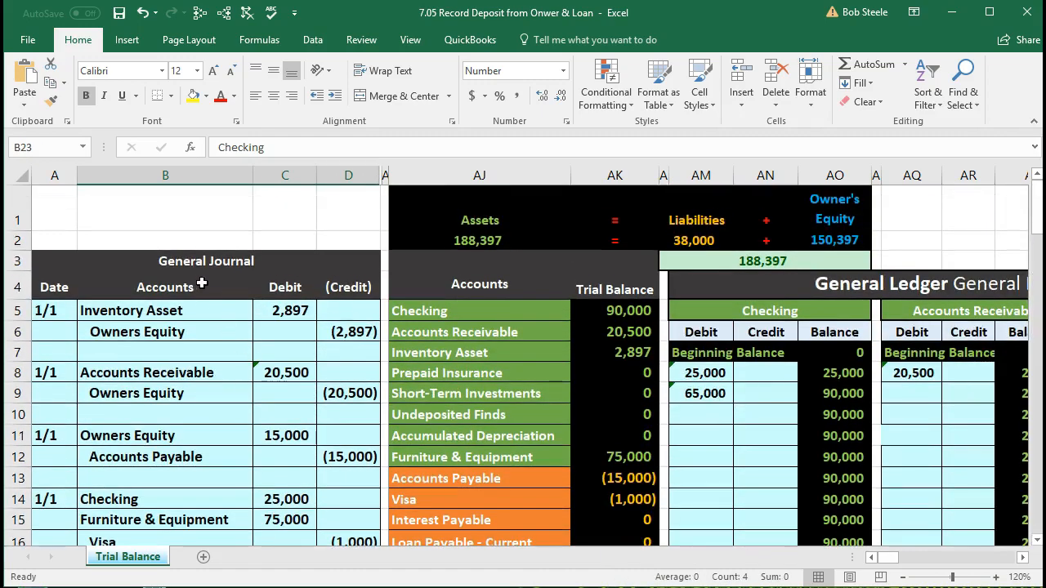
scroll(221, 281, down, 4)
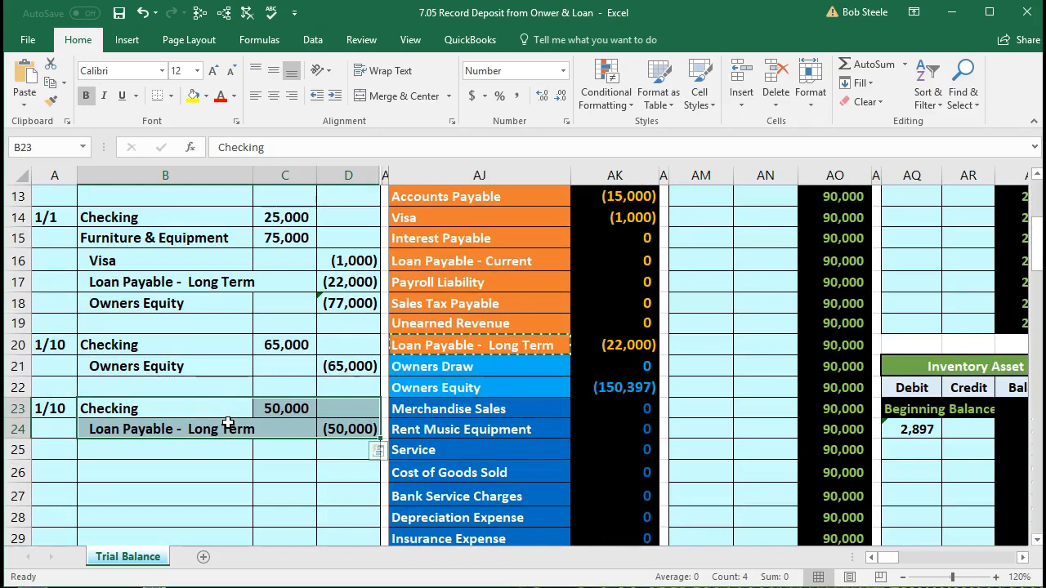
scroll(711, 452, up, 3)
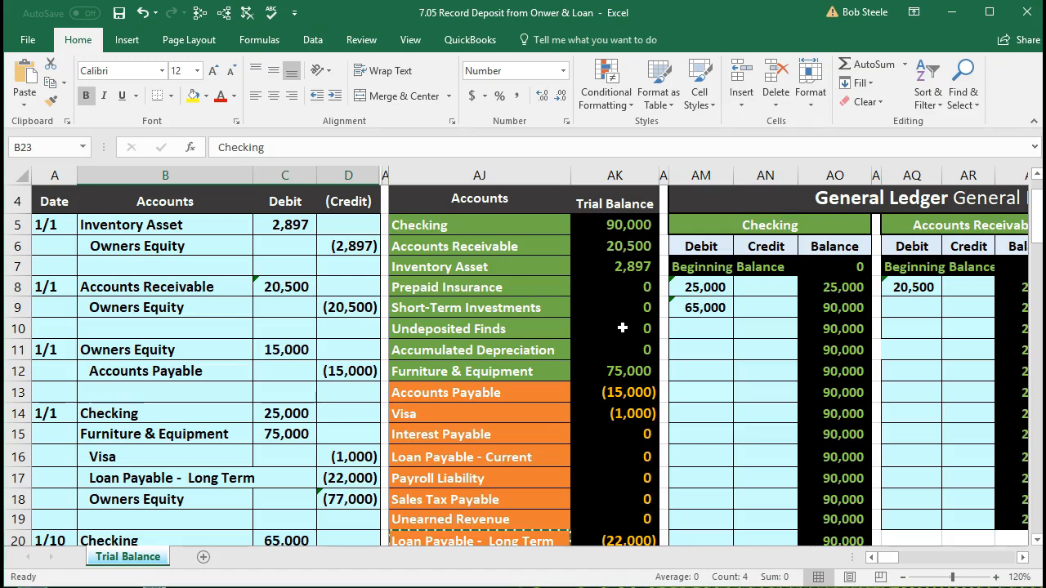
scroll(622, 328, down, 4)
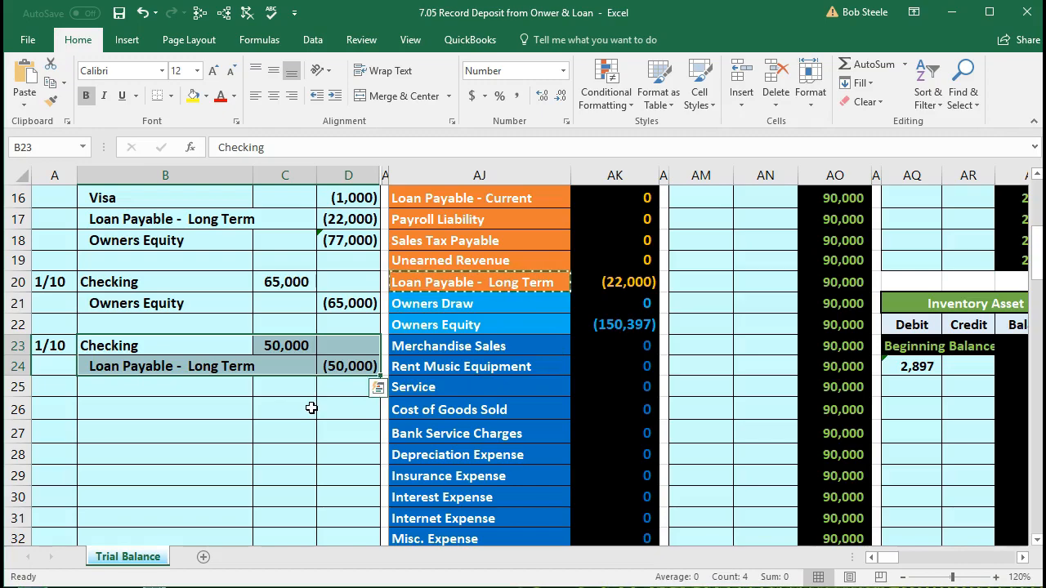
drag(204, 344, 302, 345)
scroll(491, 438, up, 4)
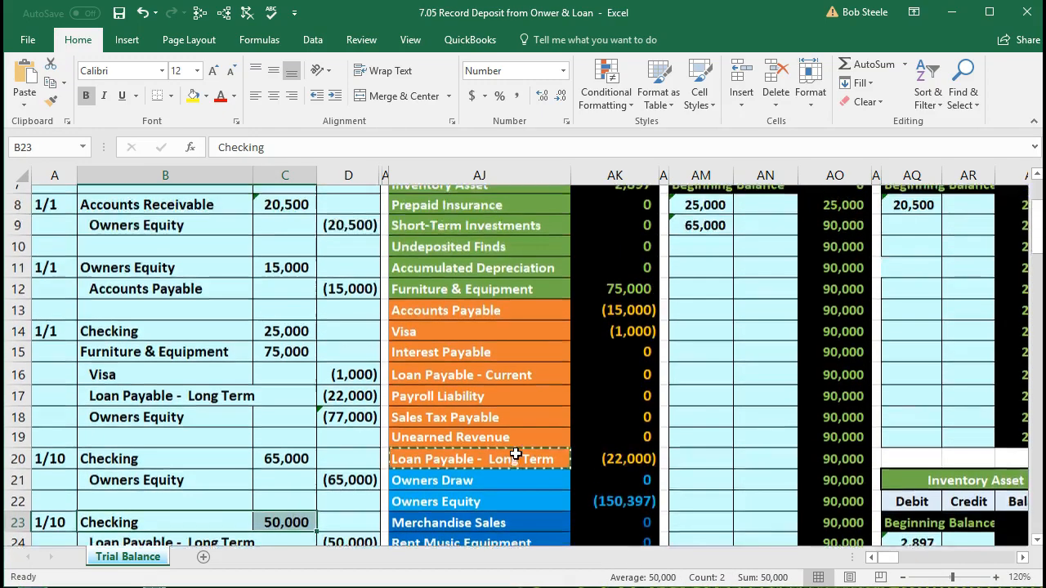
scroll(508, 441, up, 1)
drag(467, 311, 599, 310)
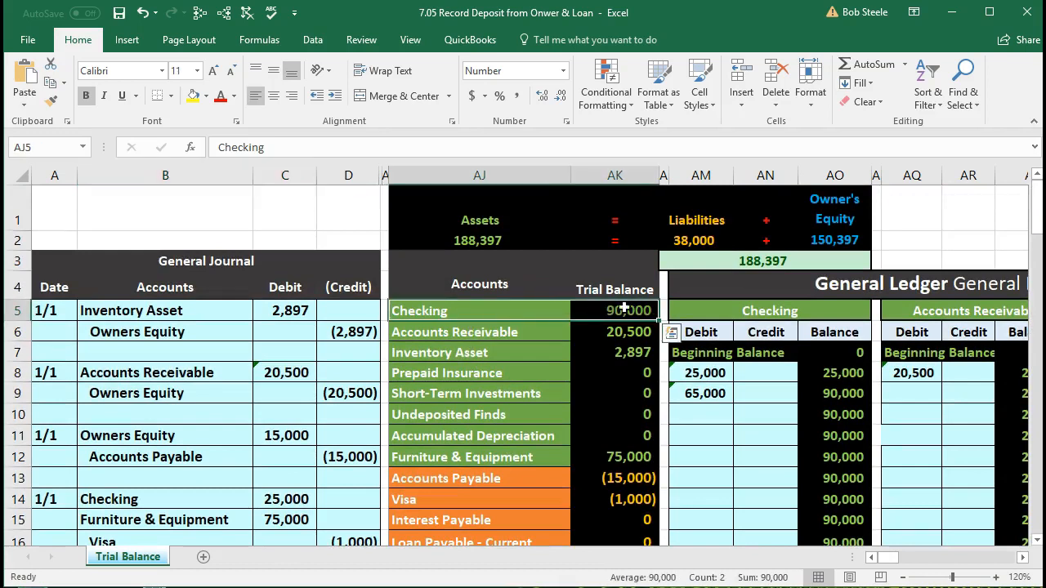
Post the journal's Checking debit to the Checking ledger by entering =C23 in AM10.
click(696, 413)
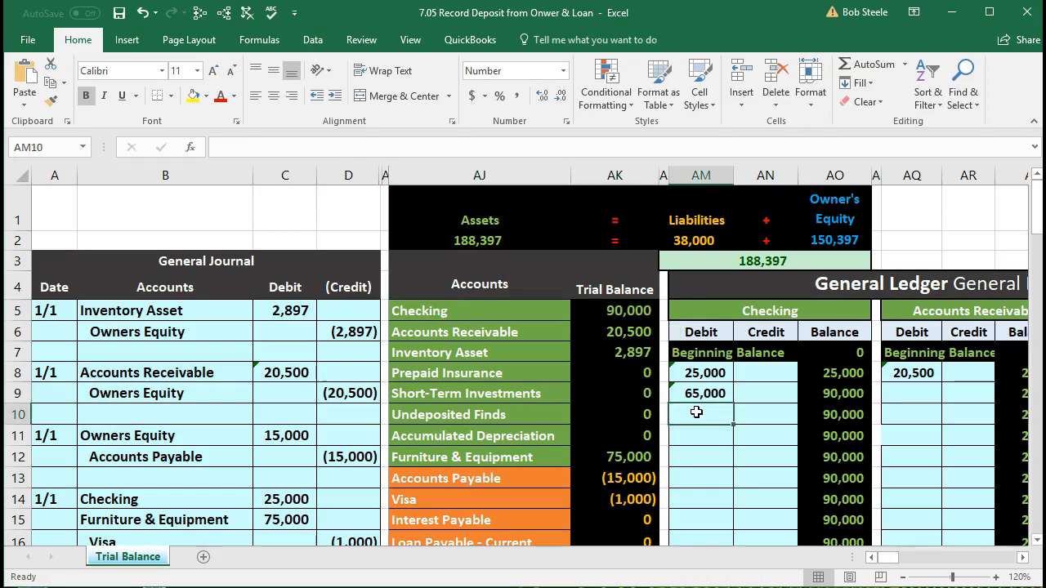
scroll(696, 412, down, 3)
scroll(696, 412, up, 1)
scroll(696, 412, down, 1)
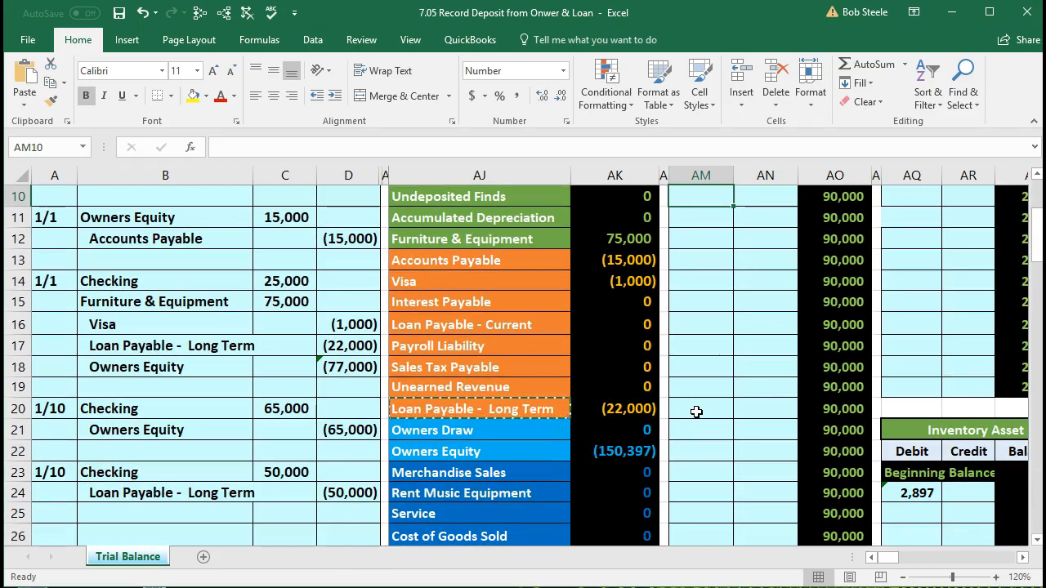
text(=)
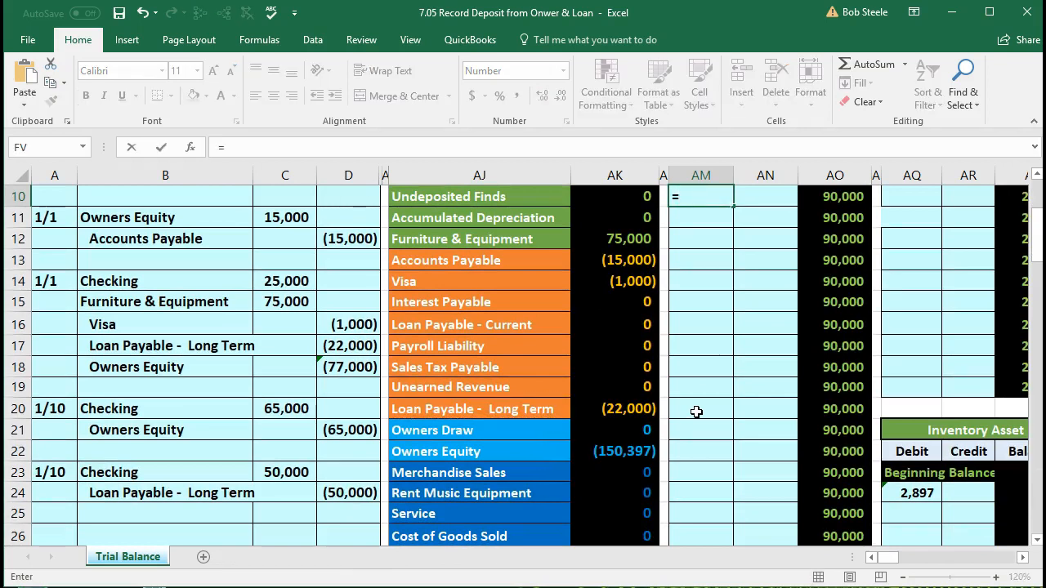
click(280, 478)
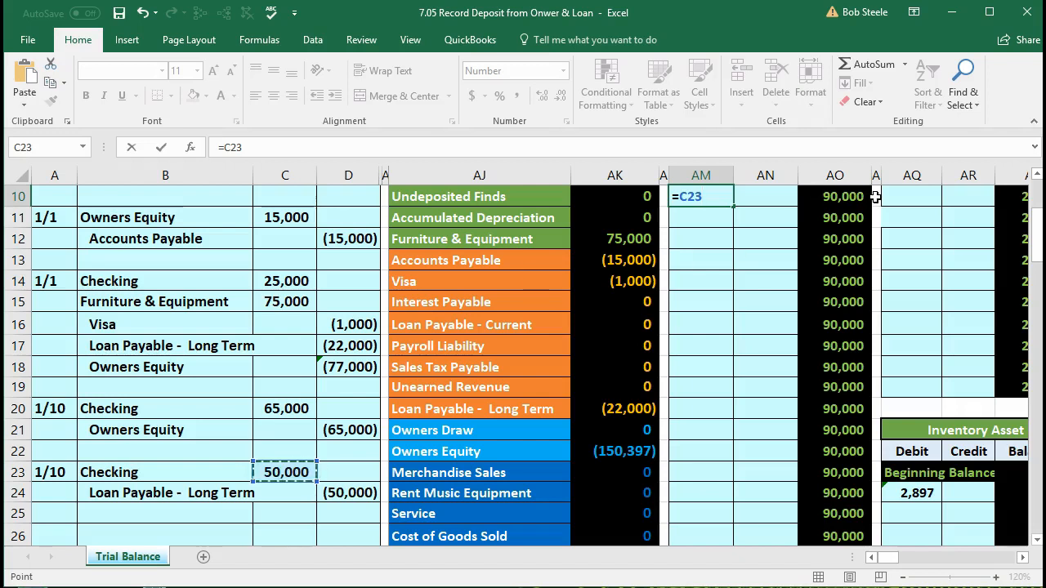
key(Return)
Check the Checking balance formula in AO10, its trial balance link in AK5, and the Loan Payable - Long Term row at AJ20.
scroll(875, 196, up, 1)
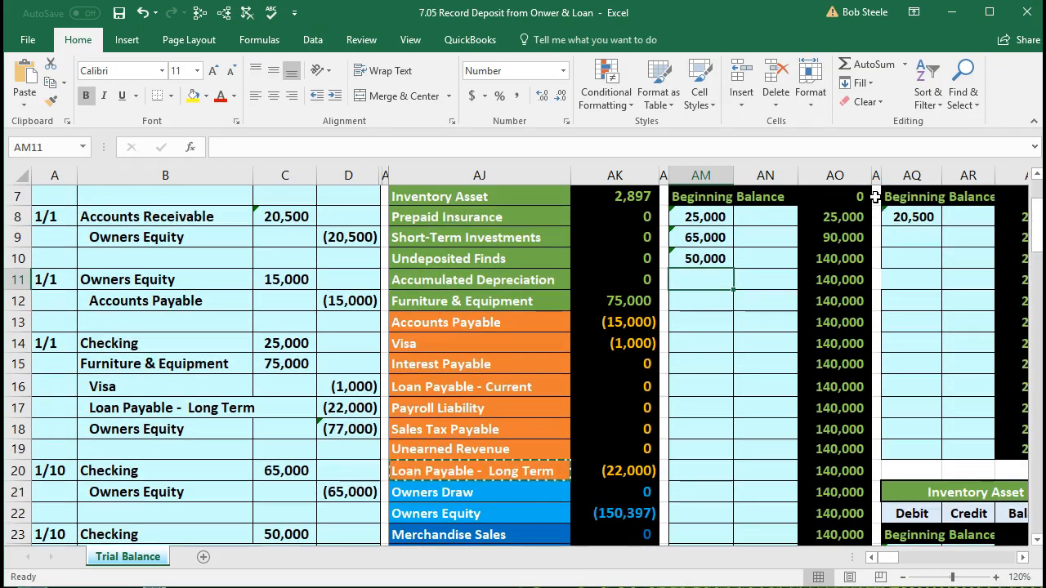
click(856, 258)
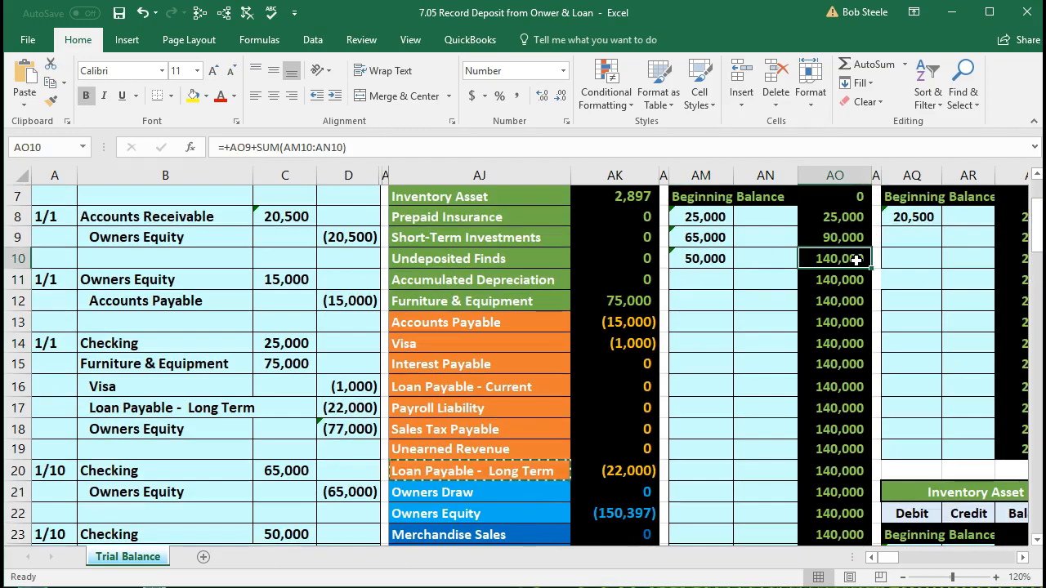
scroll(837, 323, up, 1)
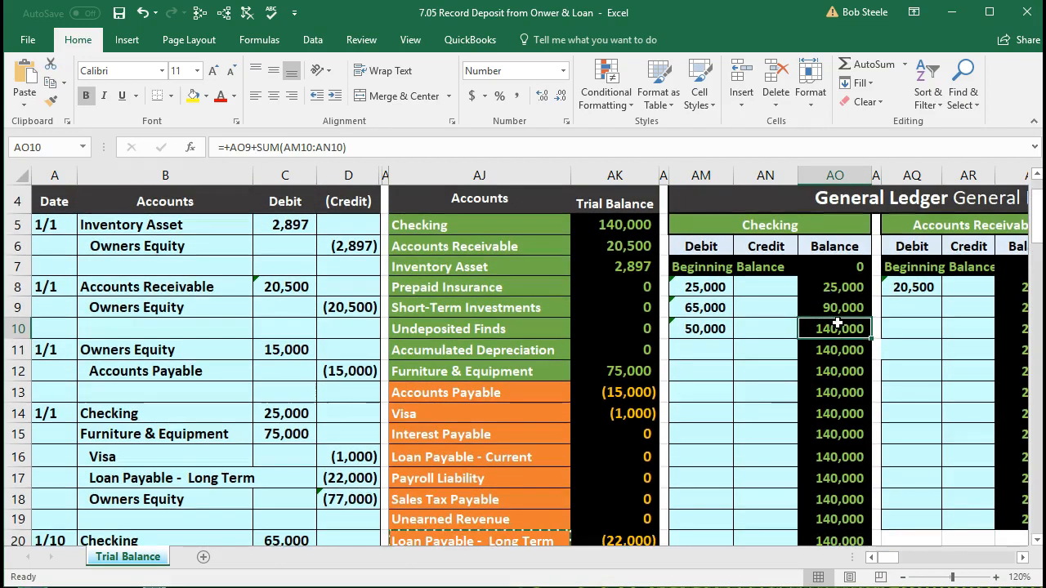
click(623, 226)
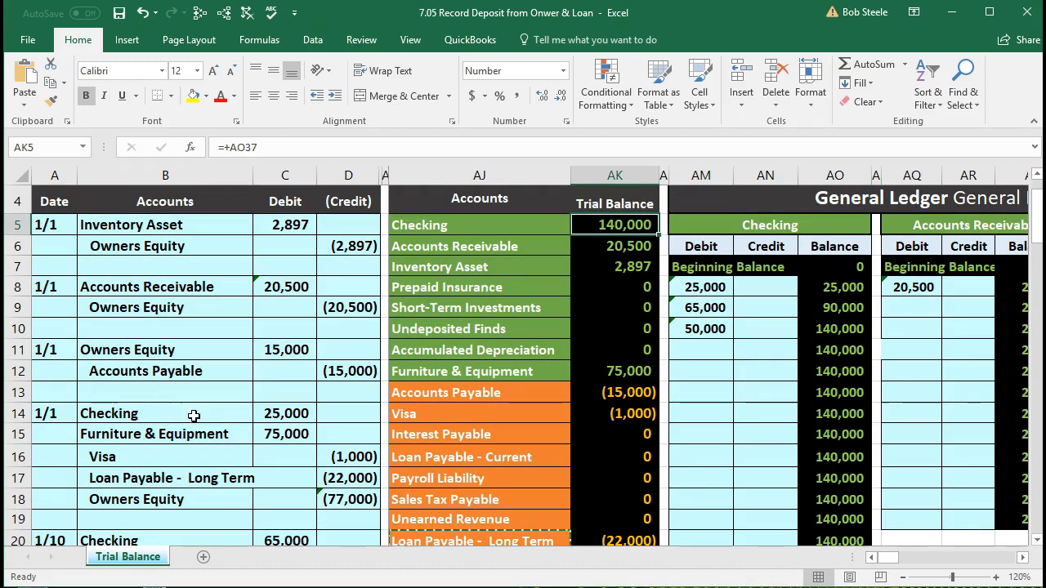
scroll(193, 415, down, 3)
drag(167, 435, 342, 420)
click(464, 350)
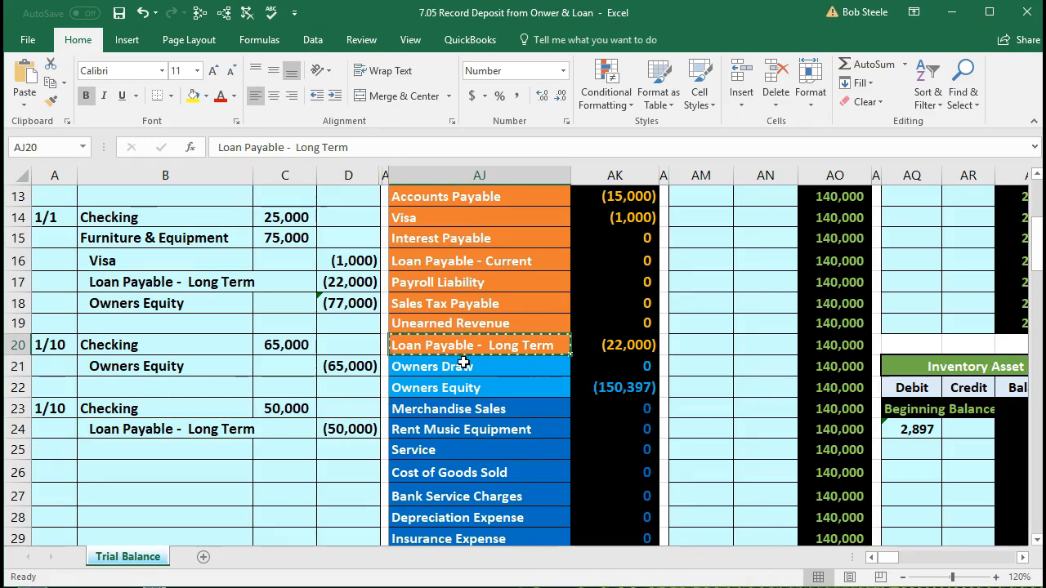
scroll(463, 363, up, 2)
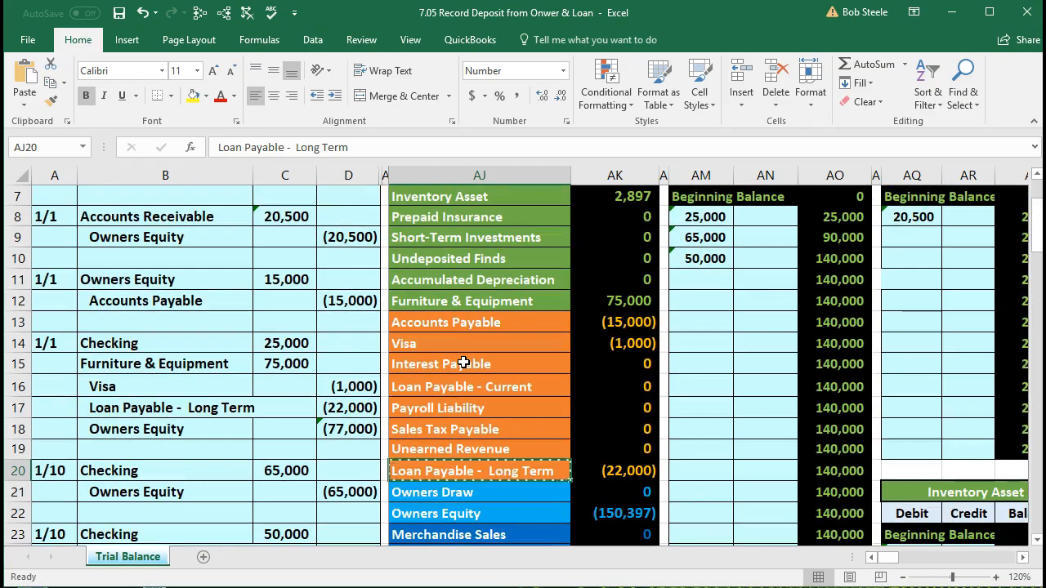
scroll(474, 327, up, 1)
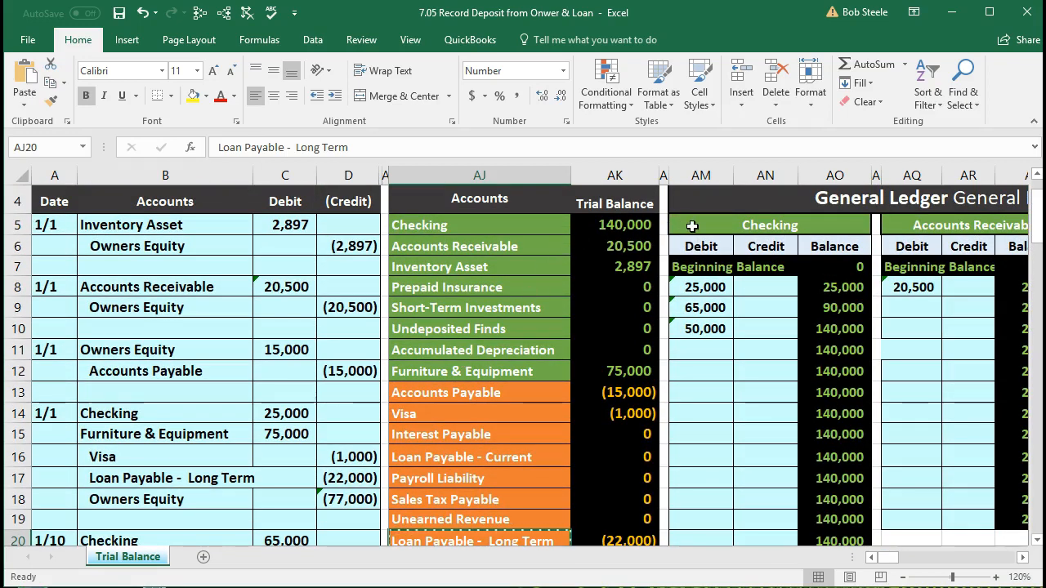
Post the journal's loan credit to the Loan Payable - Long Term ledger by entering =D24 in BD40.
scroll(692, 227, down, 2)
click(719, 292)
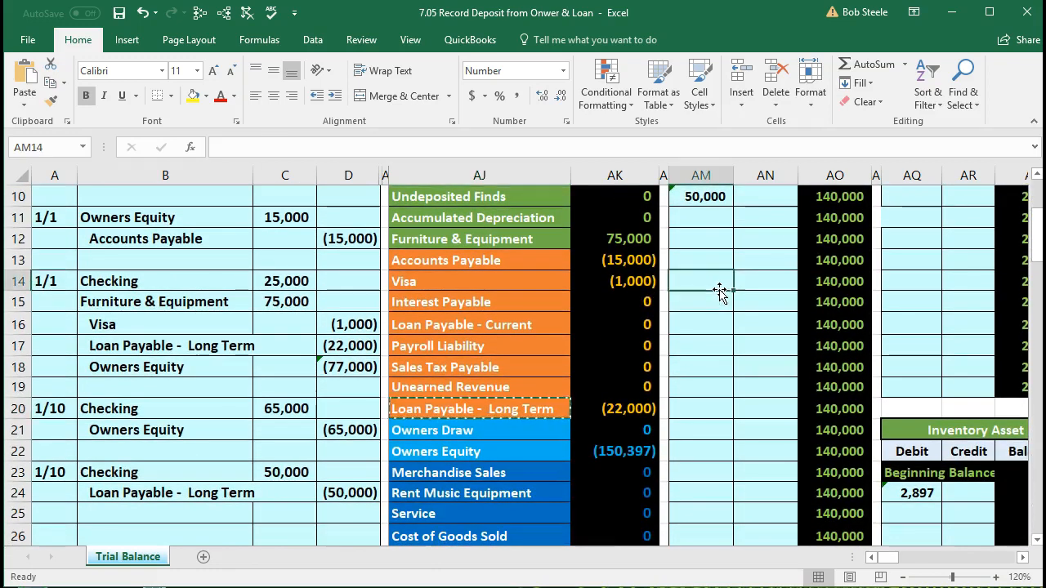
key(Right)
key(Right)
key(Right)
key(Right)
key(Right)
key(Right)
key(Right)
key(Right)
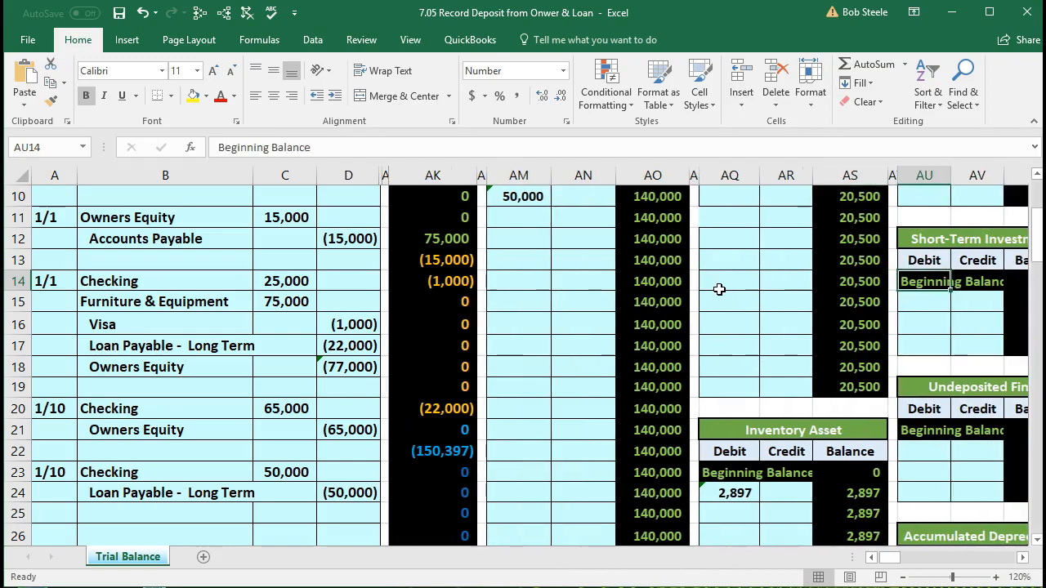
key(Right)
key(Right)
key(Right)
key(Right)
key(Right)
key(Right)
key(Right)
key(Right)
key(Right)
key(Right)
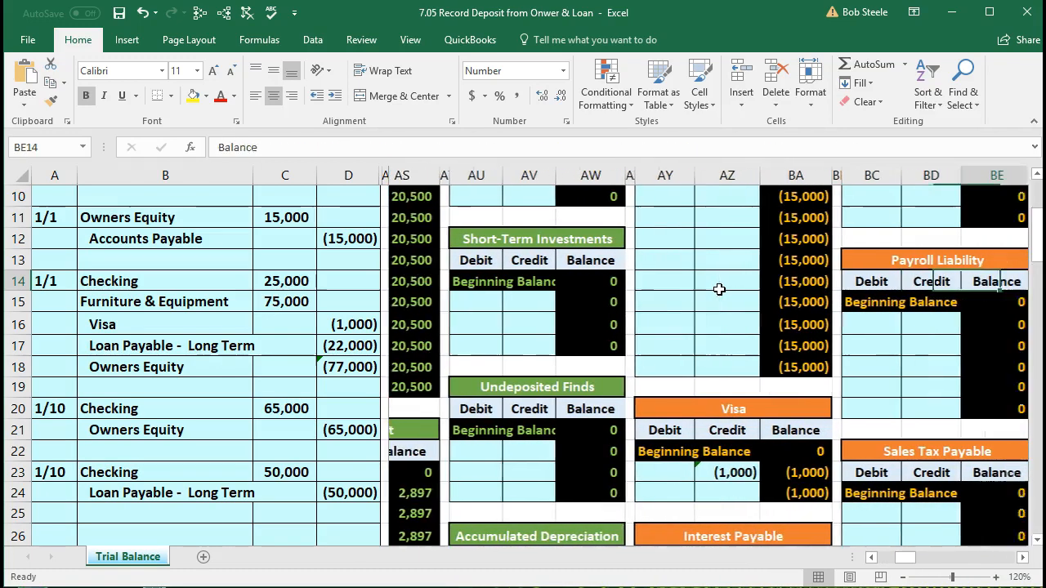
key(Right)
scroll(718, 289, up, 2)
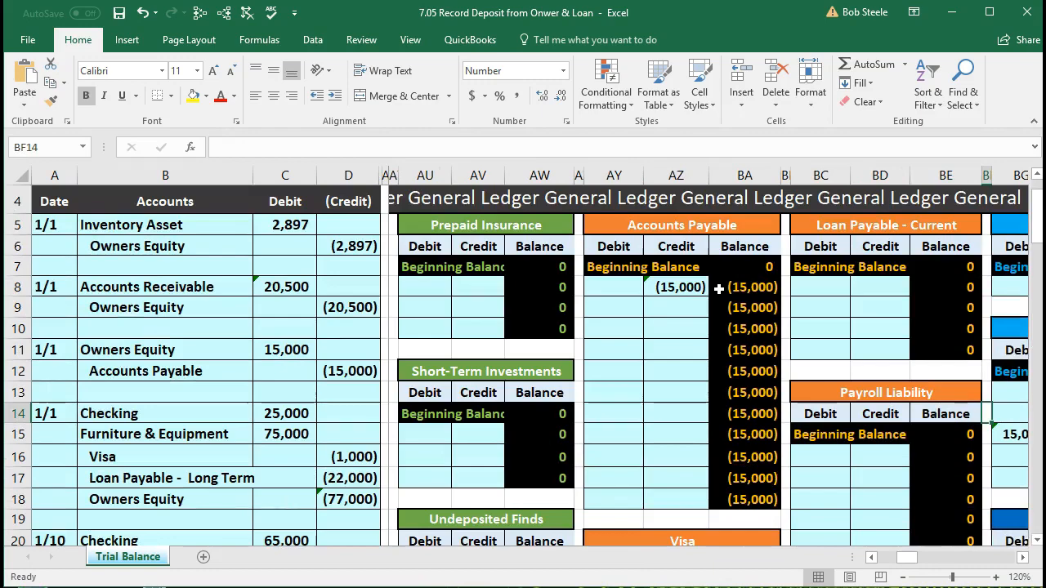
scroll(849, 338, down, 4)
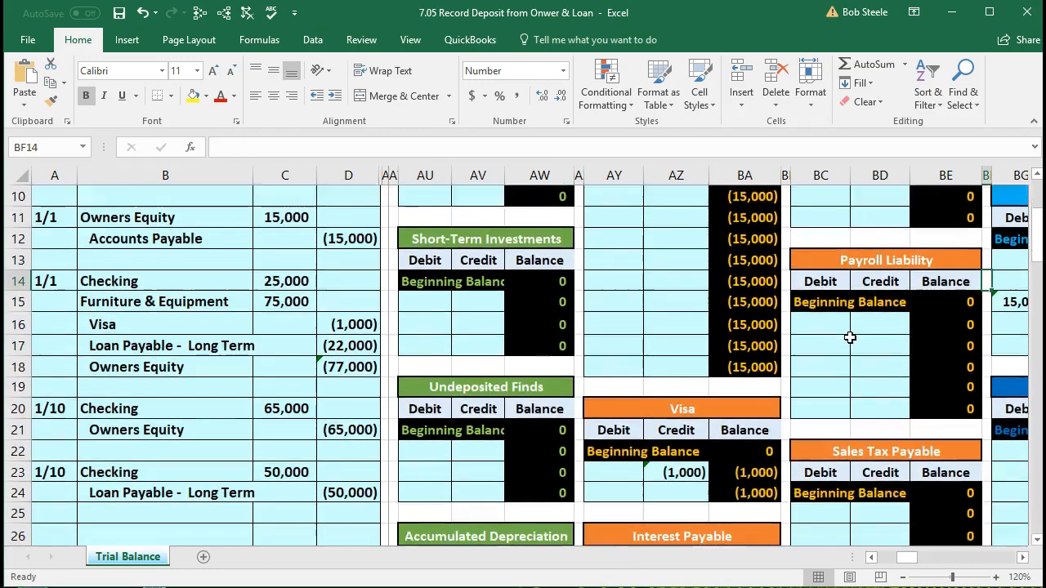
scroll(849, 338, down, 4)
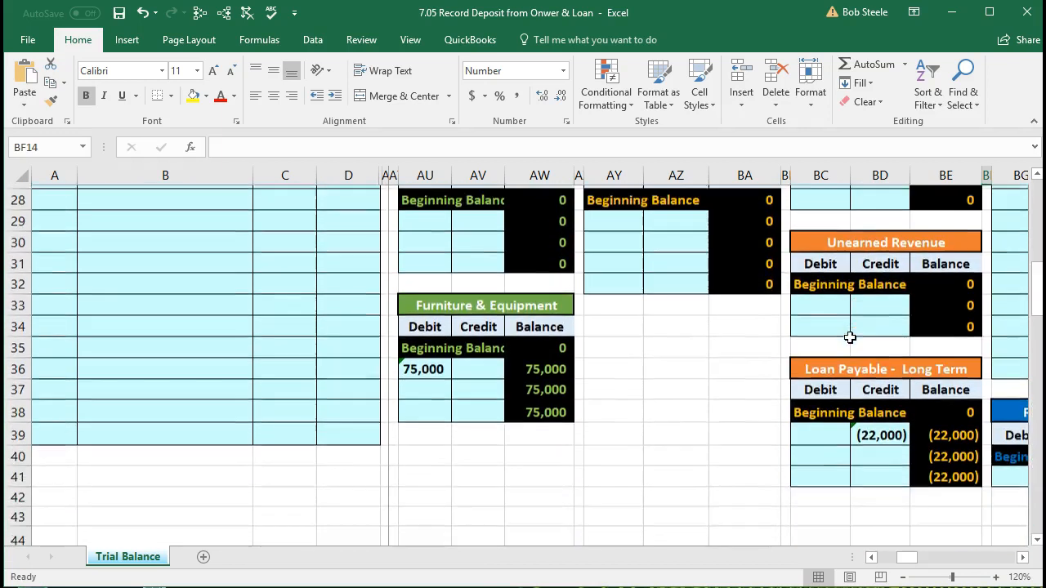
click(878, 455)
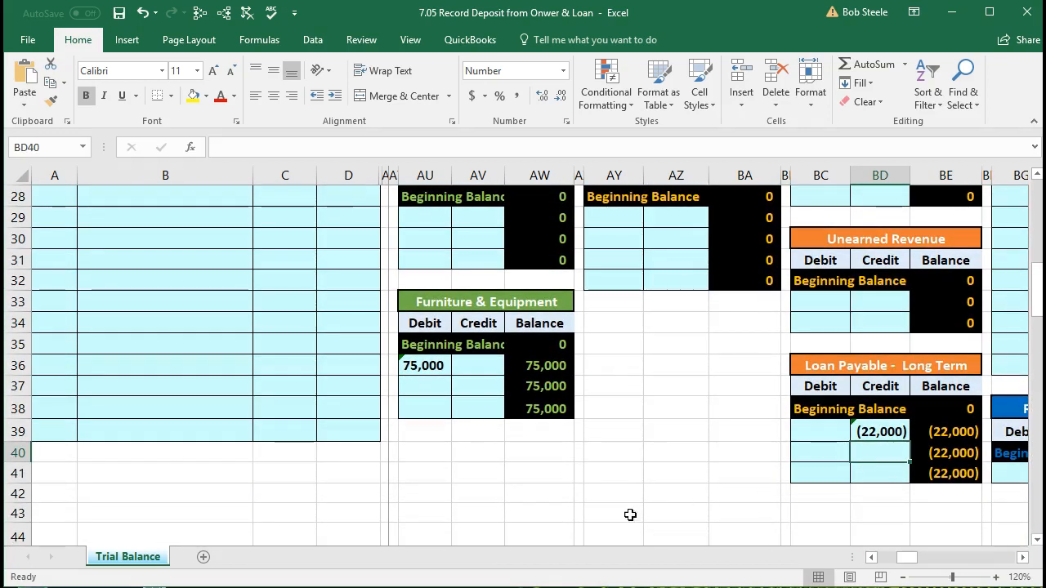
scroll(609, 518, up, 2)
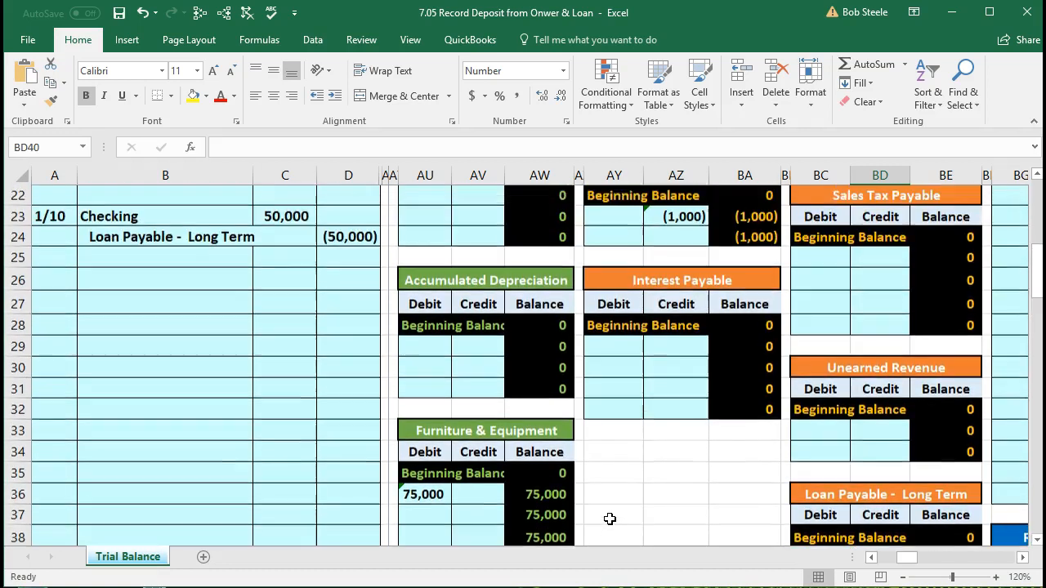
scroll(610, 519, down, 1)
scroll(610, 519, up, 1)
scroll(610, 518, down, 1)
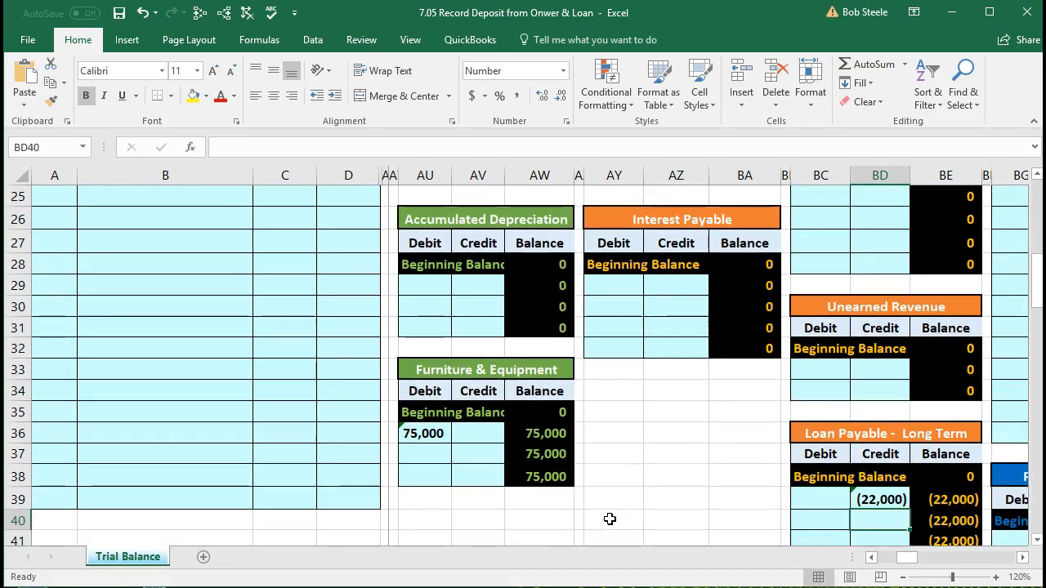
click(903, 578)
scroll(482, 523, up, 1)
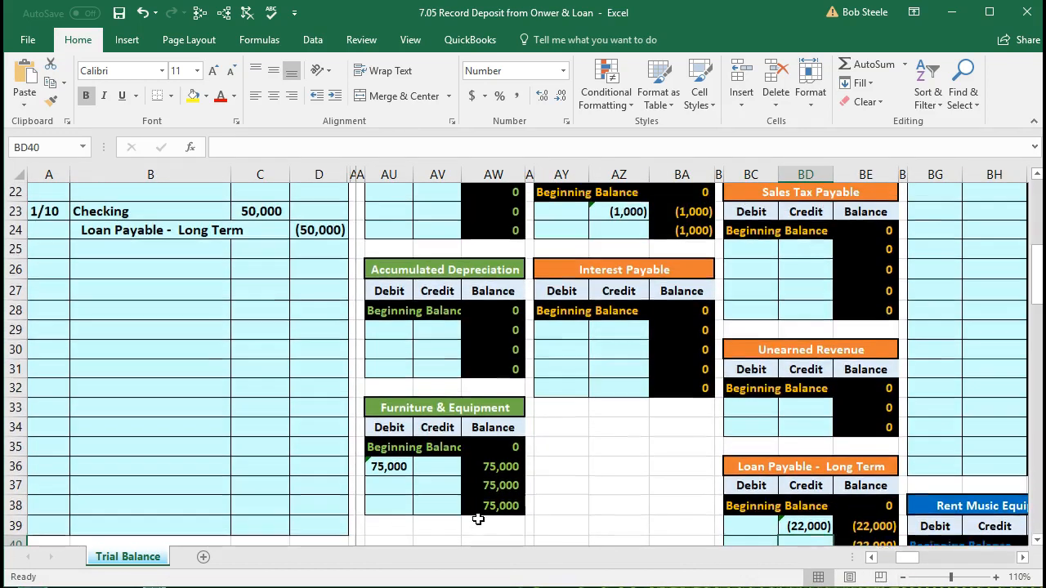
scroll(728, 529, down, 1)
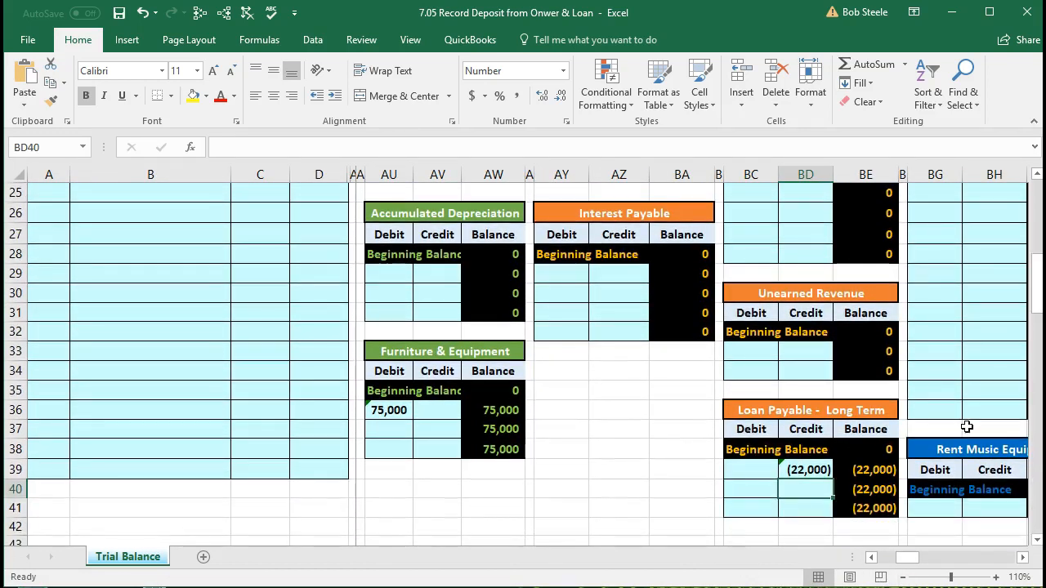
click(1036, 175)
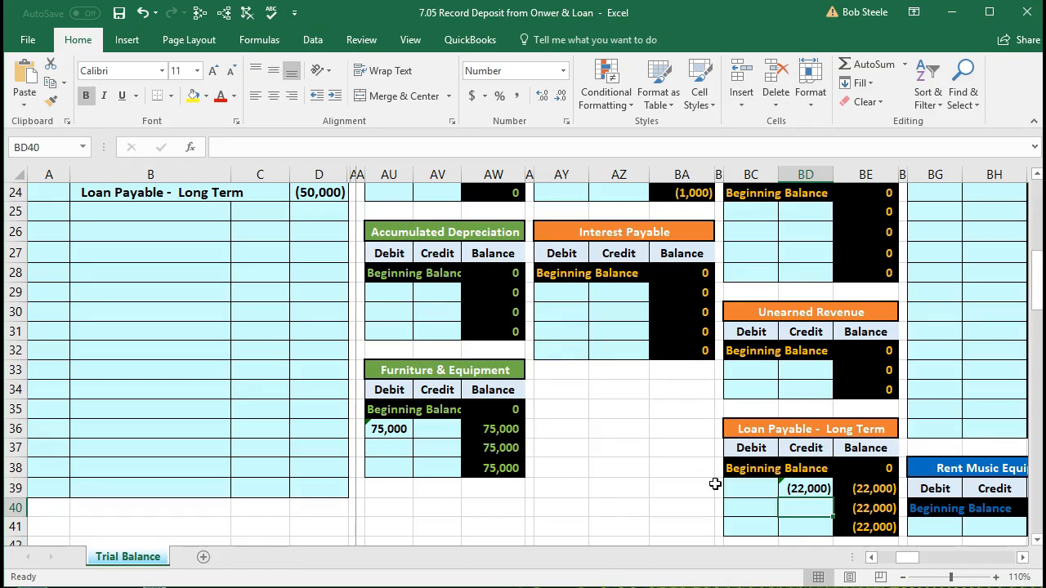
text(=)
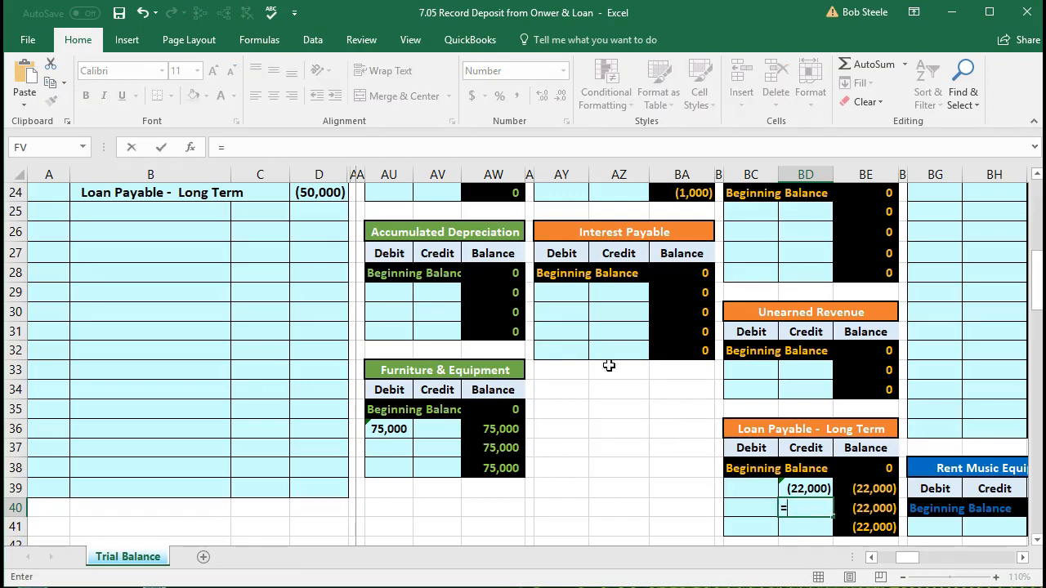
click(313, 195)
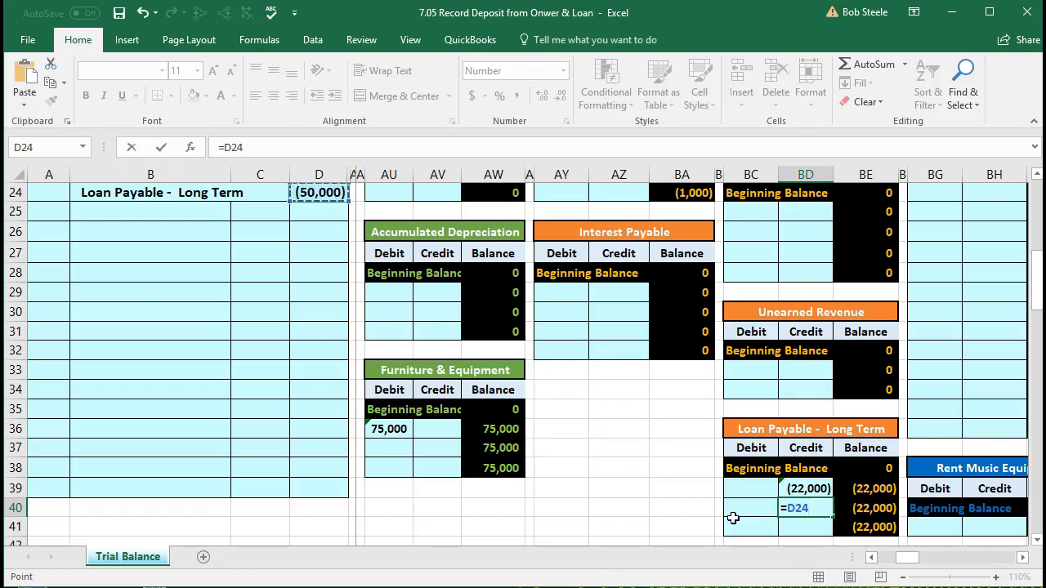
key(Return)
scroll(733, 518, down, 1)
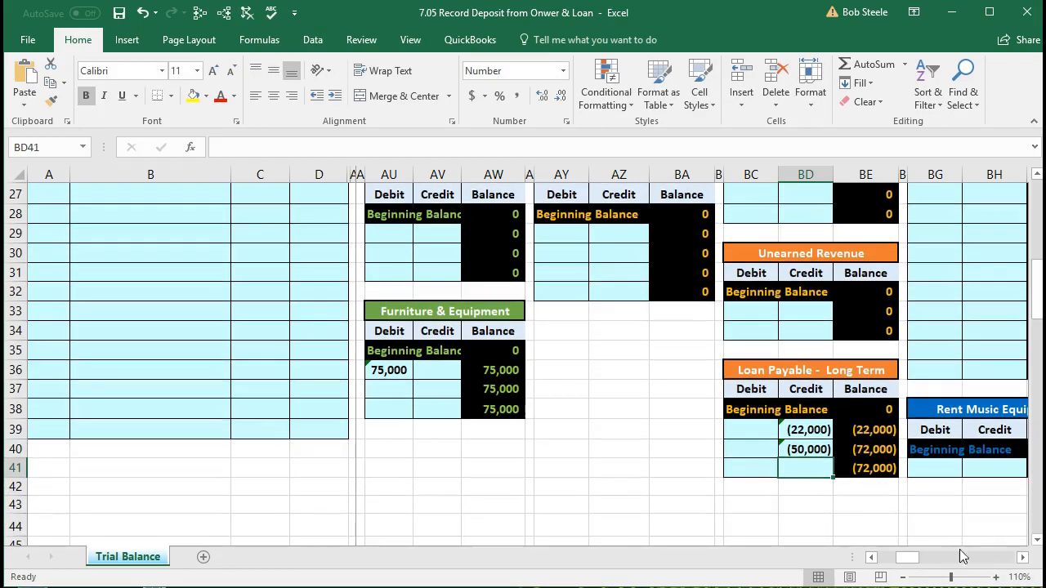
Clear the posted credit in BD40 of the Loan Payable - Long Term ledger and re-enter it as =D24.
click(995, 577)
scroll(972, 536, down, 1)
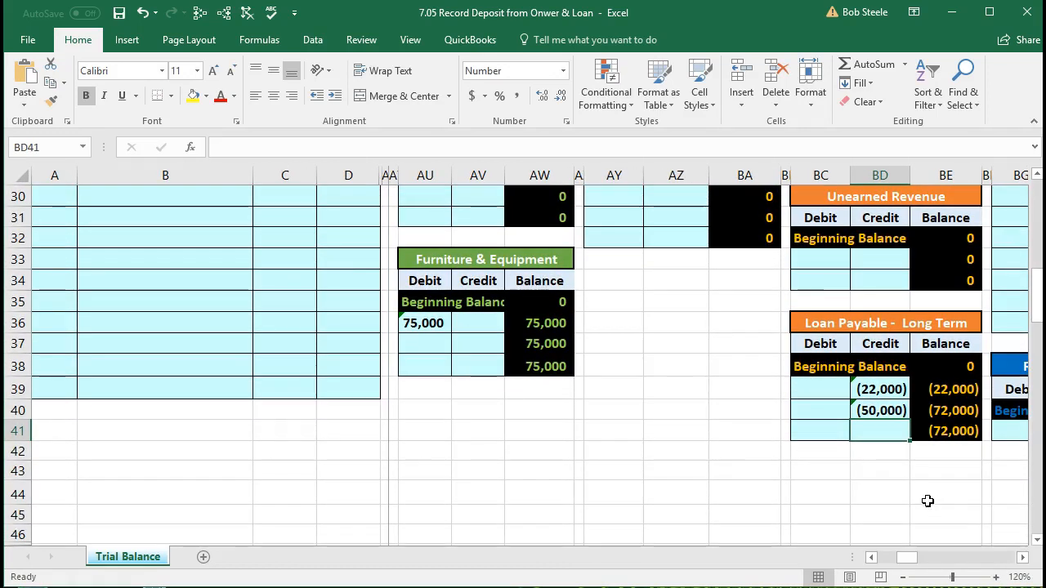
click(870, 411)
key(Delete)
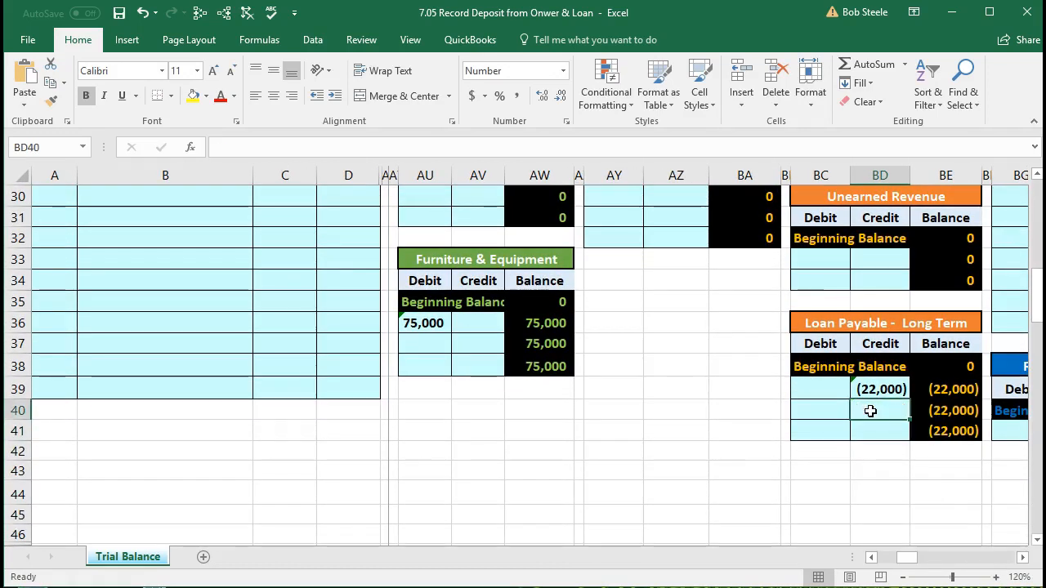
click(143, 14)
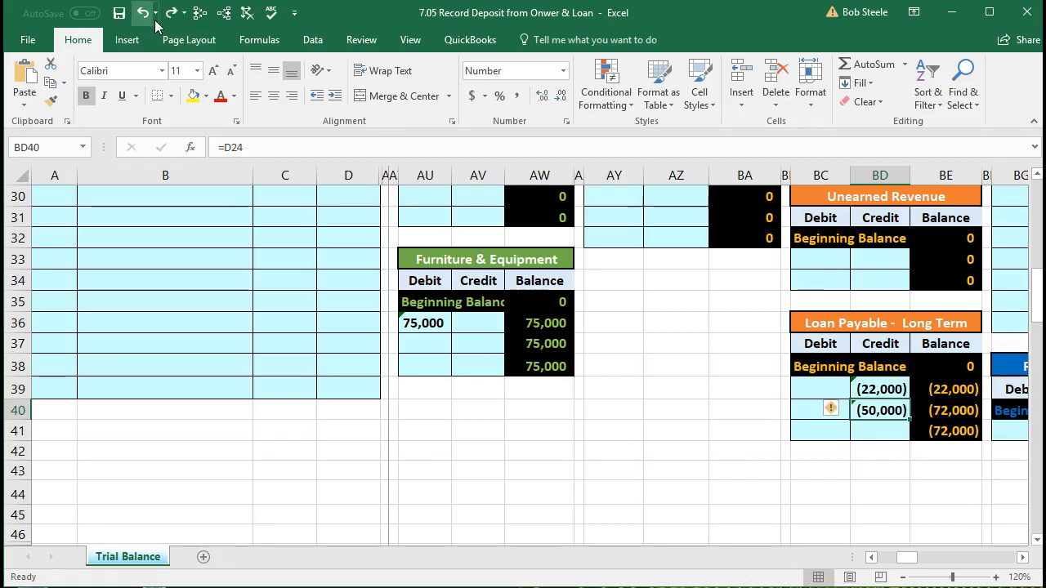
key(Delete)
text(=)
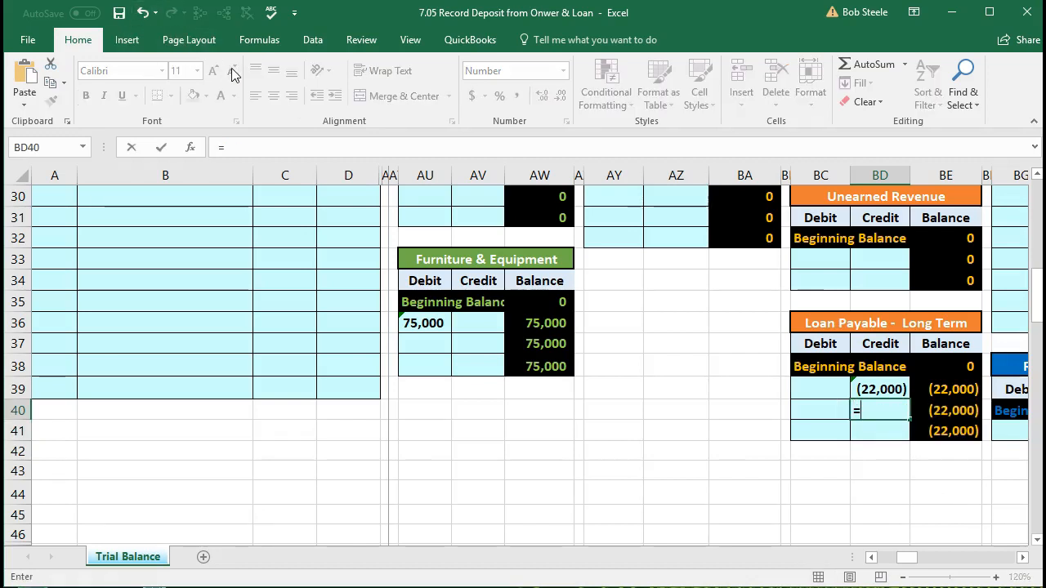
text(2)
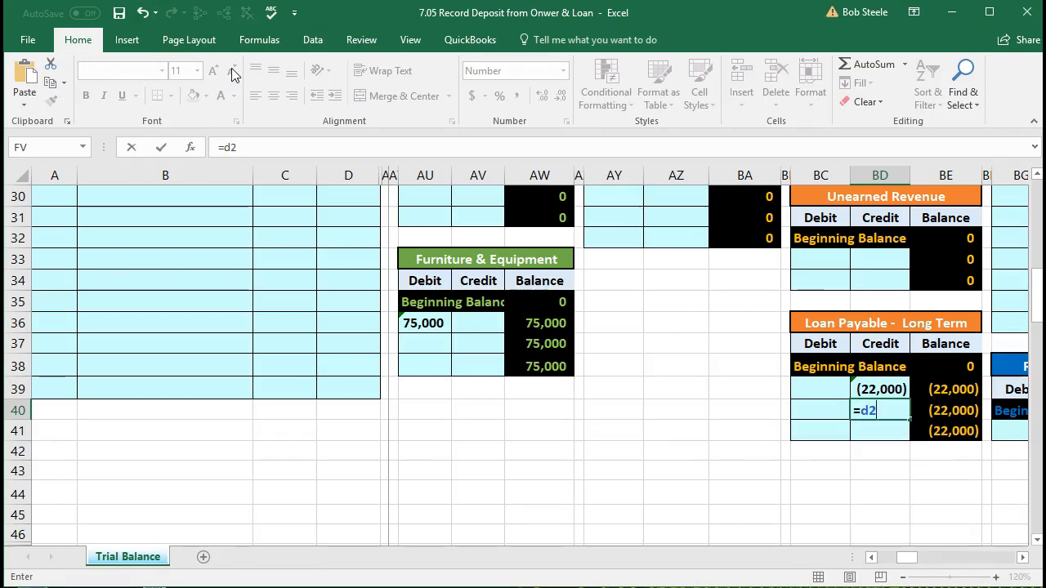
key(Return)
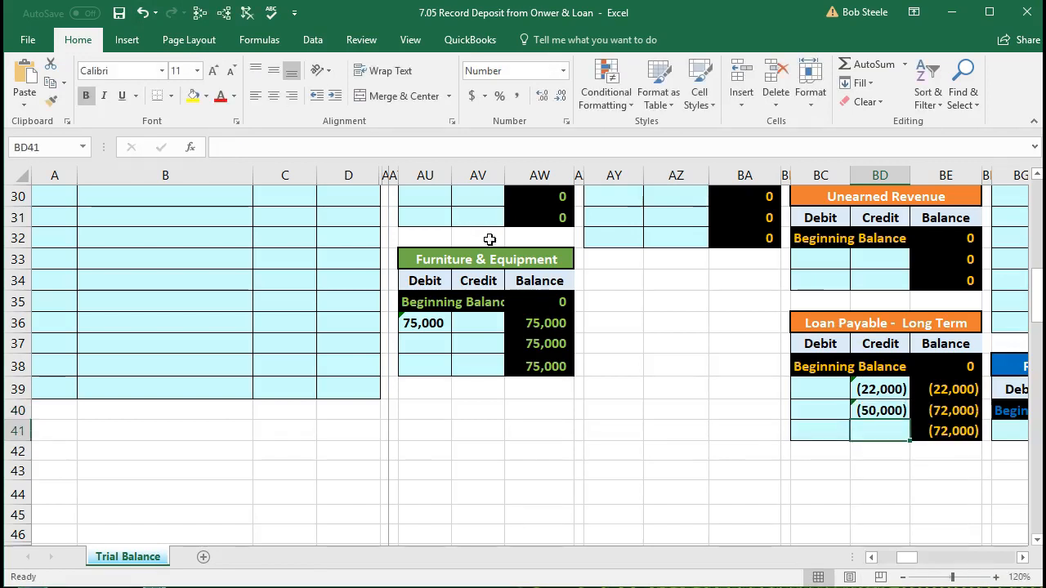
Check the running balance formulas in BE39 and BE40 of the Loan Payable - Long Term ledger.
click(942, 410)
click(944, 390)
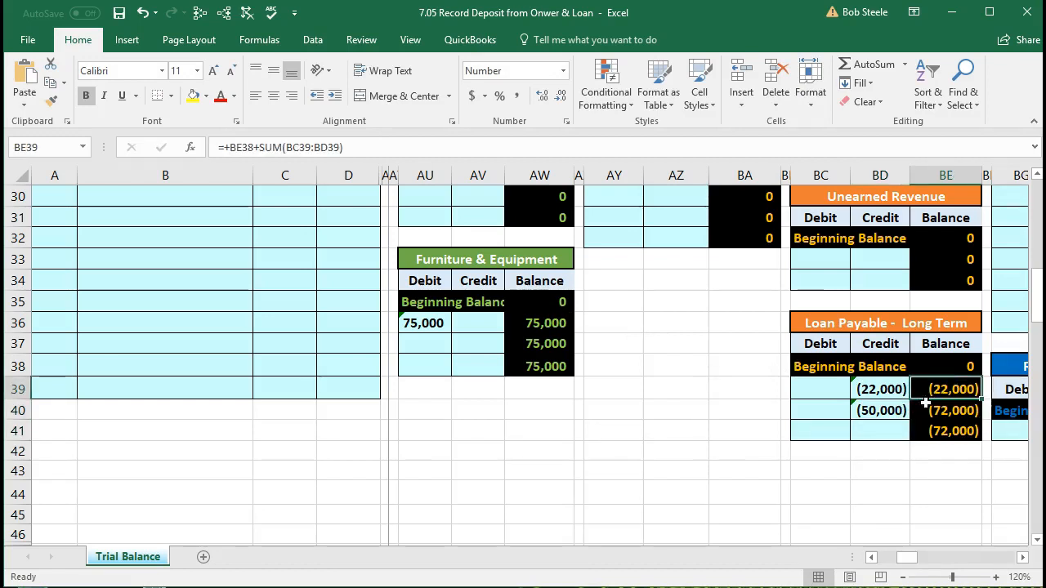
click(898, 411)
click(939, 411)
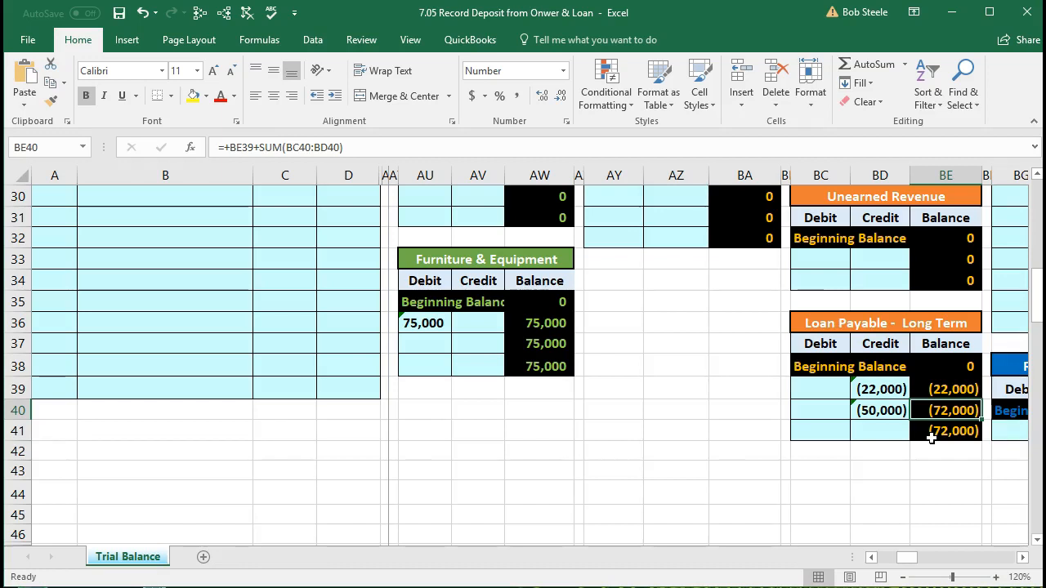
Check the trial balance's Loan Payable - Long Term link in AK20 and the Total Debits - Total (credits) formula in AK38.
key(Return)
key(Left)
key(Left)
key(Left)
key(Left)
key(Left)
key(Left)
key(Left)
key(Left)
key(Left)
key(Left)
key(Left)
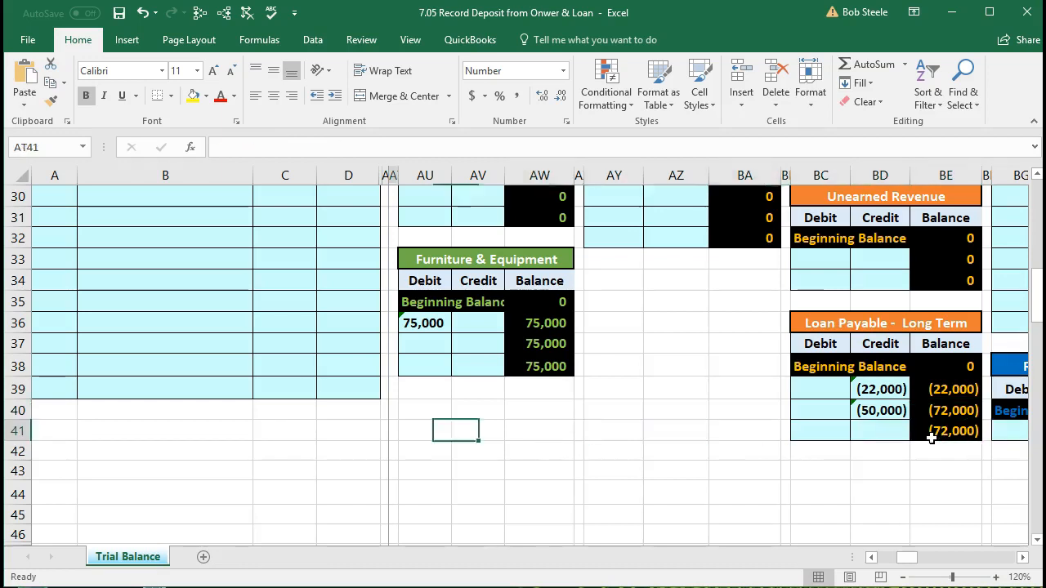
key(Left)
key(Left)
key(Left)
key(Left)
key(Left)
key(Left)
key(Left)
key(Left)
key(Left)
key(Left)
key(Left)
key(Left)
key(Left)
key(Left)
key(Left)
key(Left)
key(Left)
key(Left)
key(Left)
key(Left)
key(Right)
key(Right)
key(Up)
key(Up)
key(ctrl+Up)
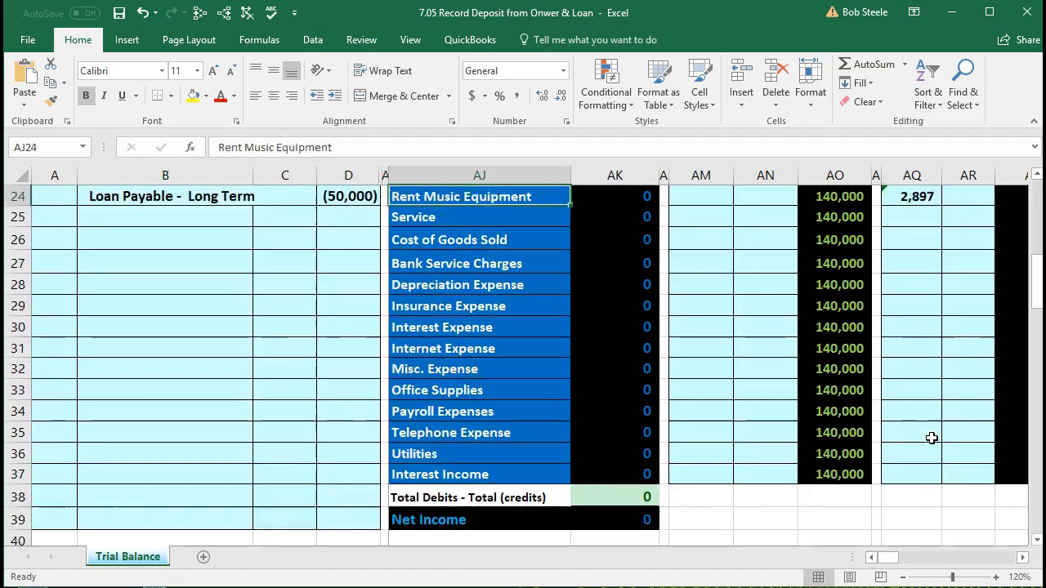
key(ctrl+Up)
key(Down)
key(Down)
key(Down)
key(Down)
key(Down)
key(Down)
key(Down)
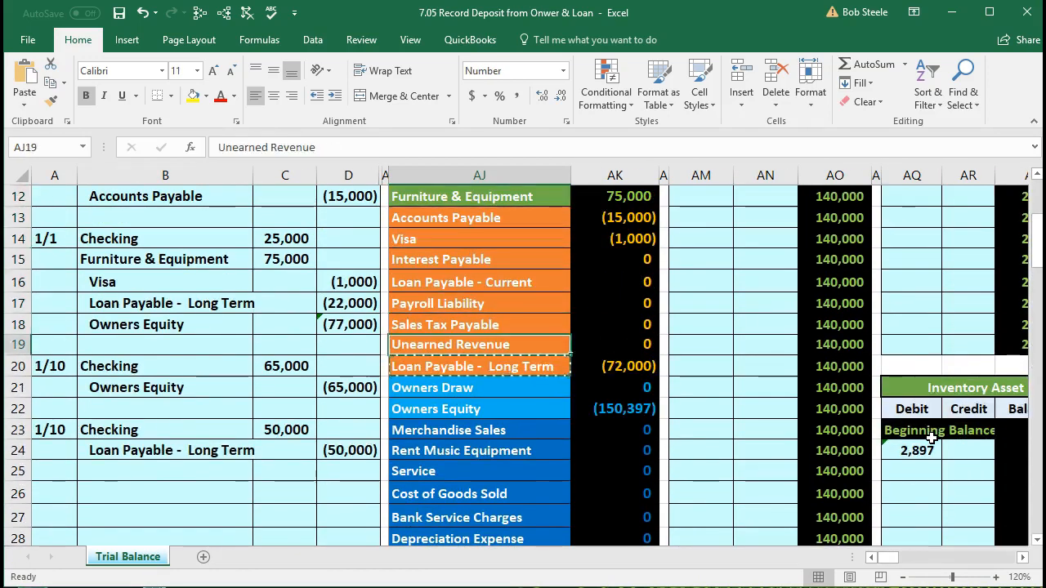
key(Down)
key(Right)
key(Left)
key(Right)
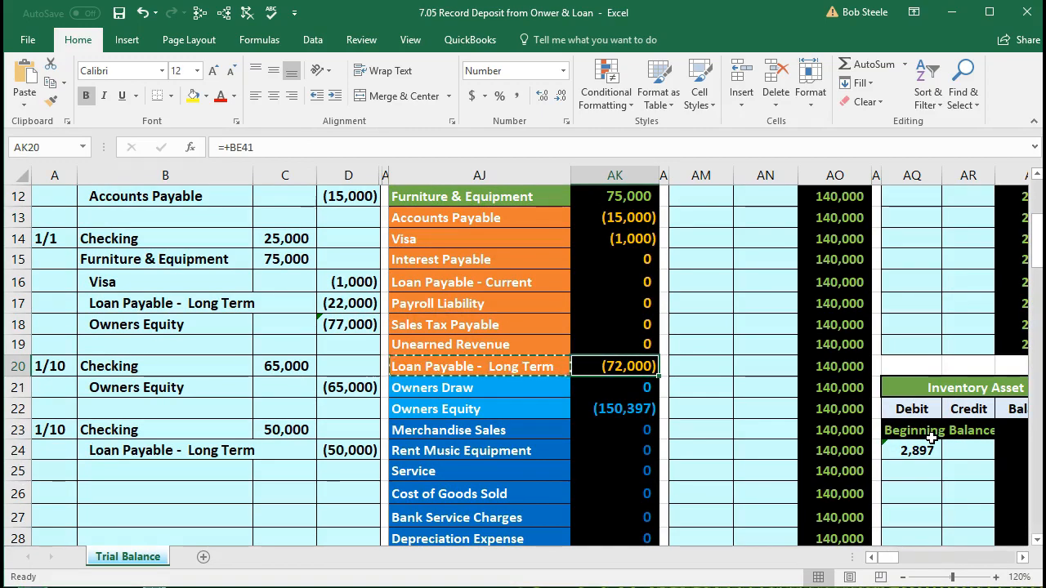
scroll(751, 443, down, 5)
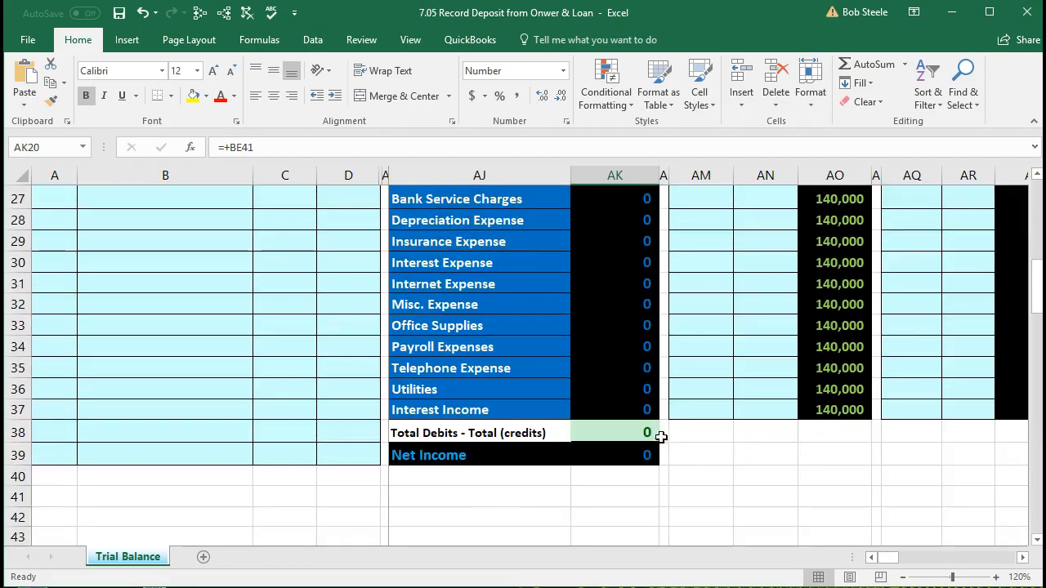
click(637, 431)
Select the asset balances AK5:AK12 and the liability balances AK13:AK20 in turn to view the sum of each group.
scroll(637, 430, up, 8)
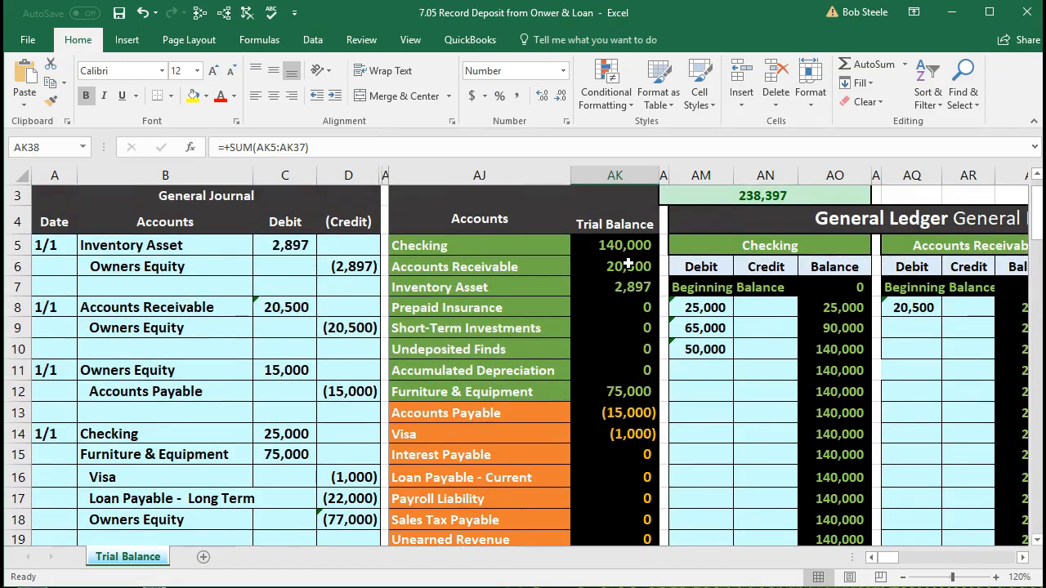
drag(628, 252, 628, 388)
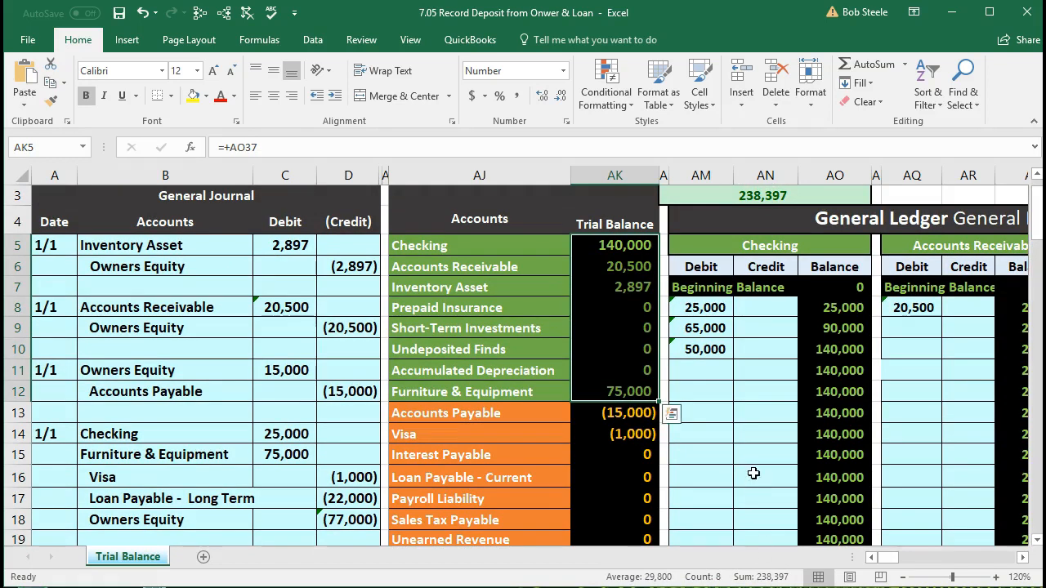
scroll(754, 471, down, 2)
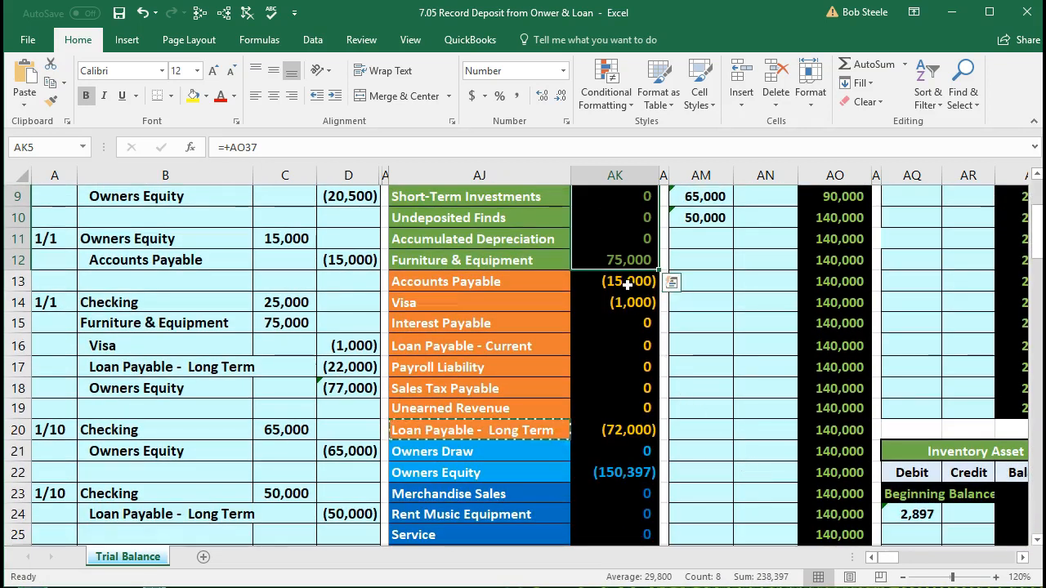
drag(609, 282, 581, 422)
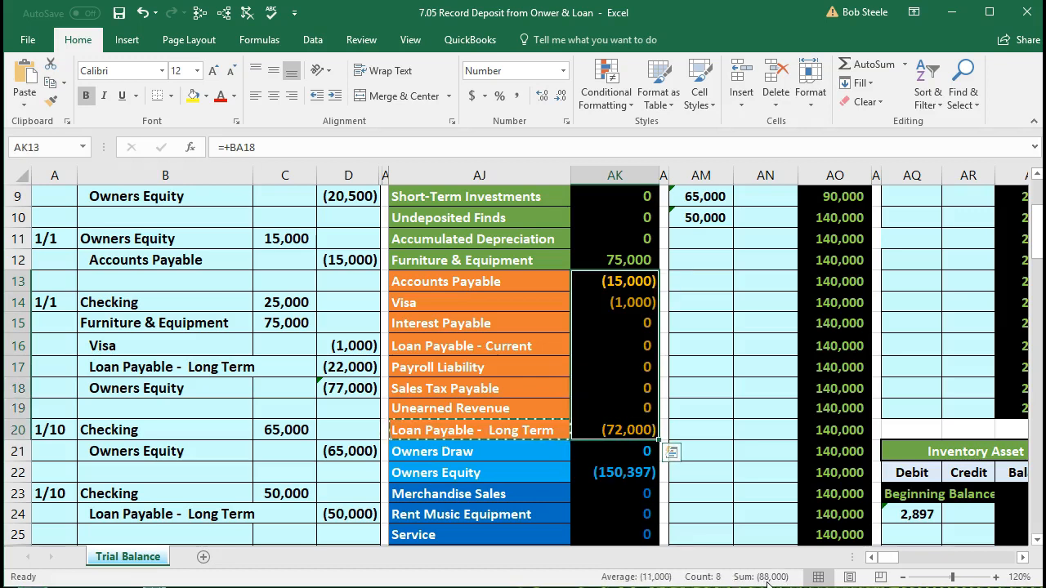
Check the Owners Equity balance in AK22 and look over the income and expense accounts below it.
scroll(672, 451, down, 1)
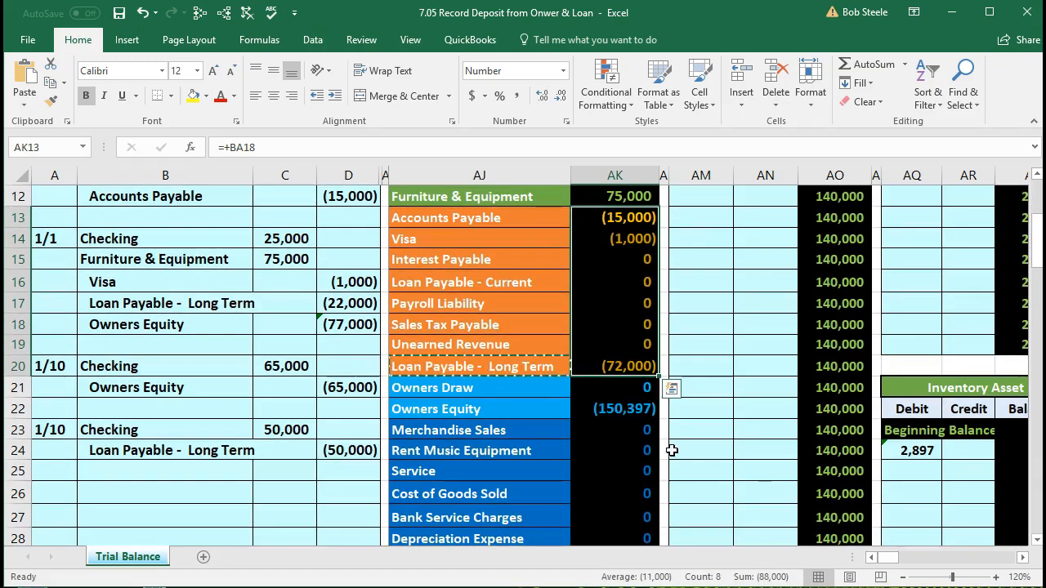
click(625, 410)
scroll(643, 493, down, 3)
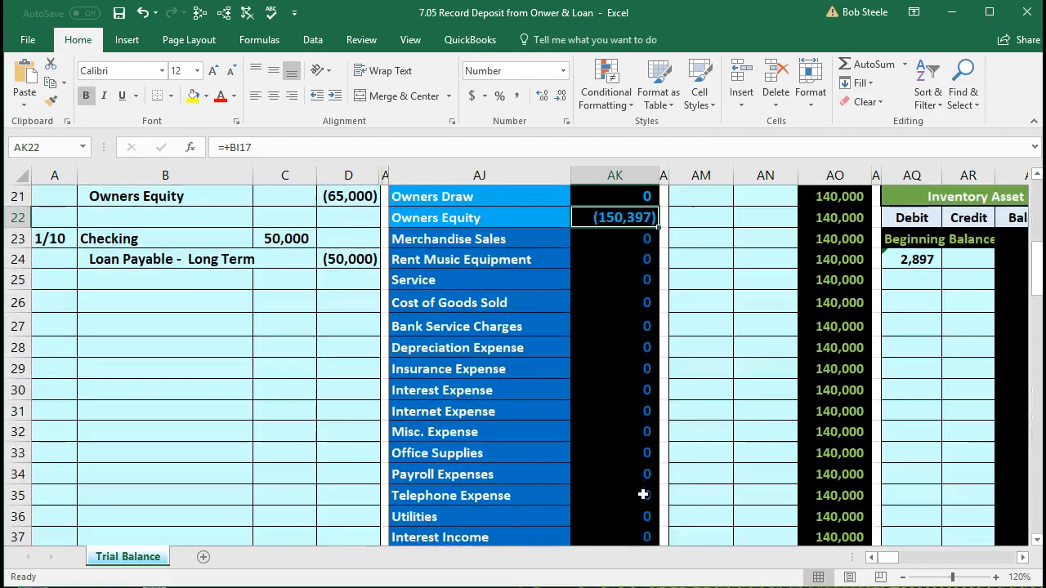
scroll(643, 494, up, 1)
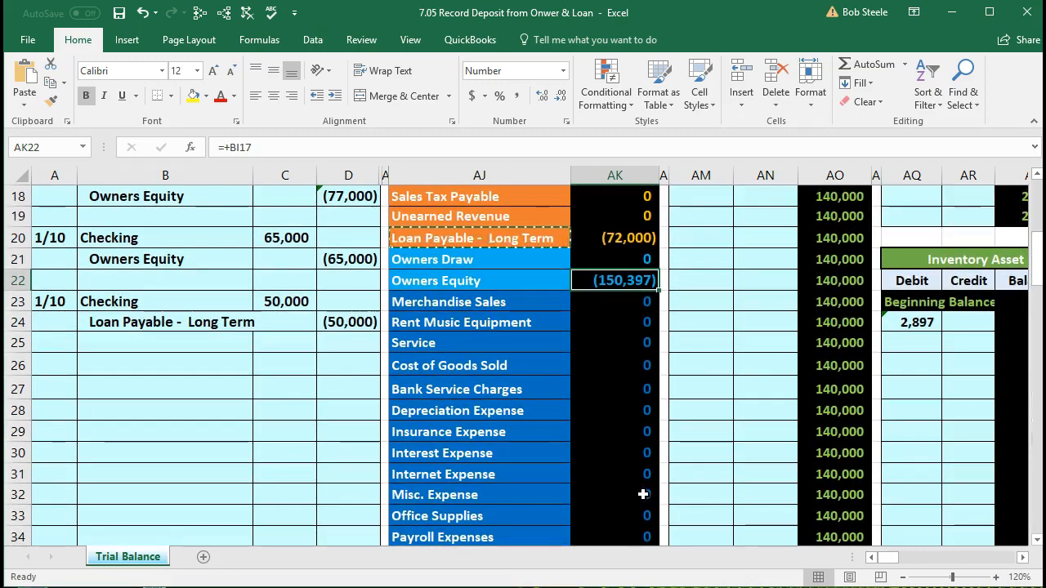
Check the Assets formula in AJ2 and the Liabilities formula in AL2 of the accounting equation above the trial balance.
scroll(643, 493, up, 5)
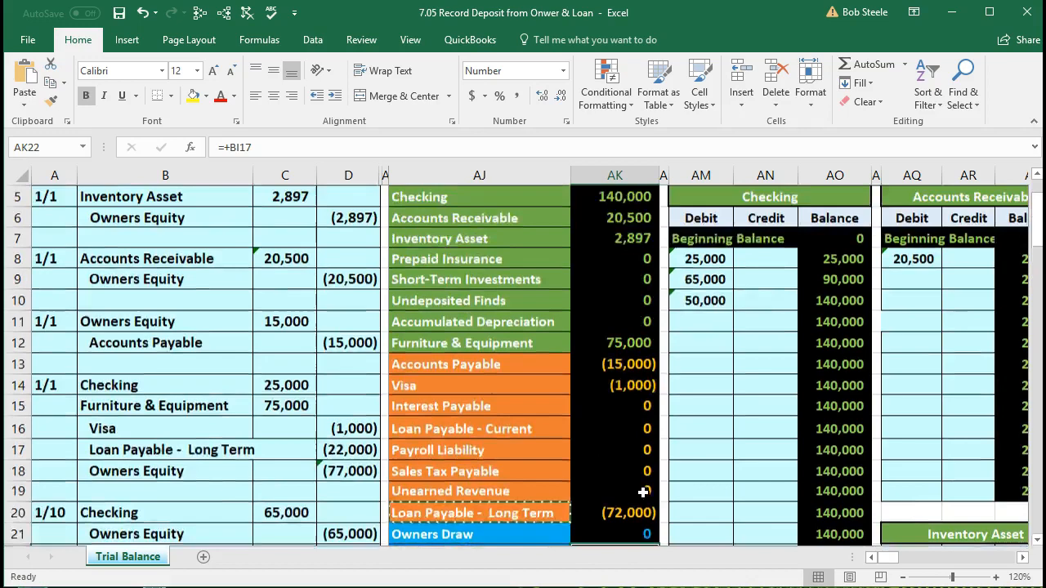
scroll(643, 493, up, 1)
click(479, 240)
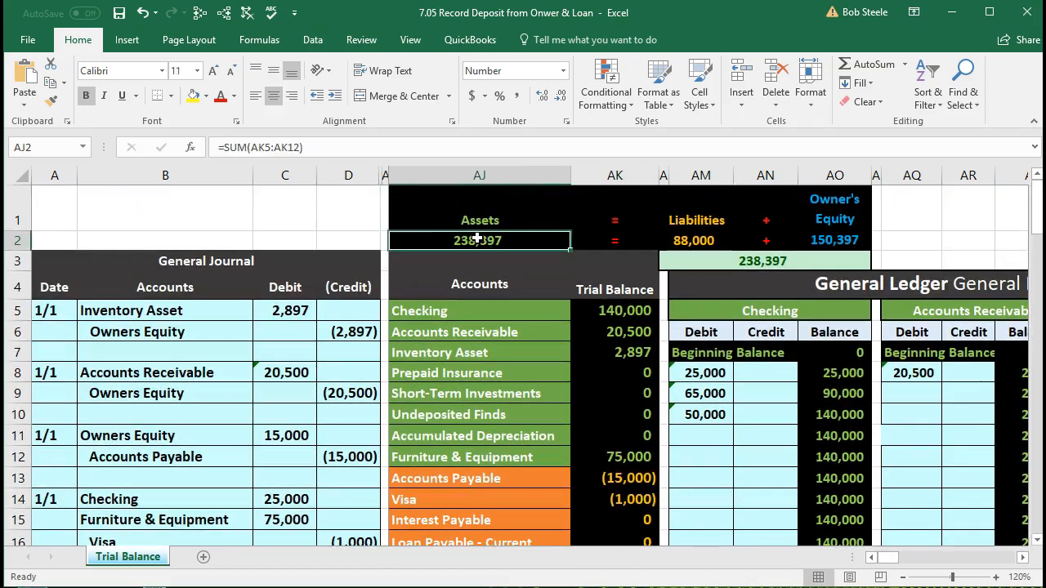
double_click(479, 239)
key(Return)
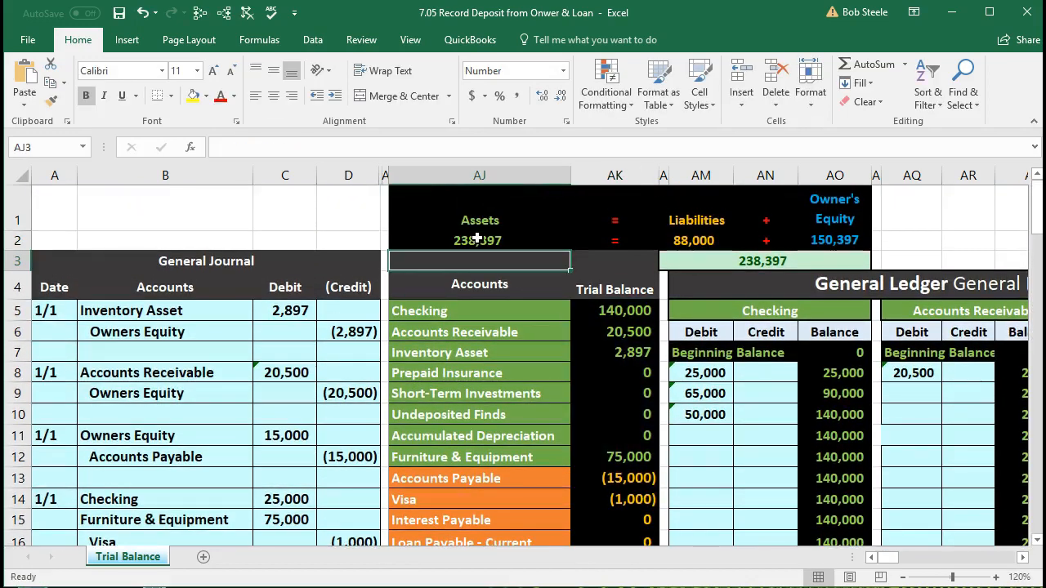
double_click(692, 240)
scroll(692, 241, down, 2)
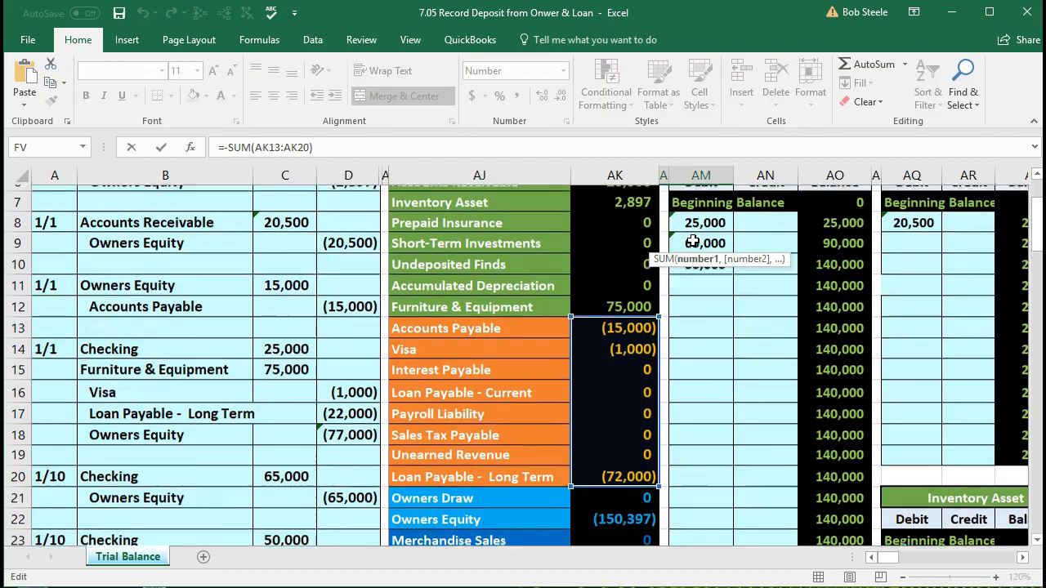
scroll(692, 242, up, 2)
key(Return)
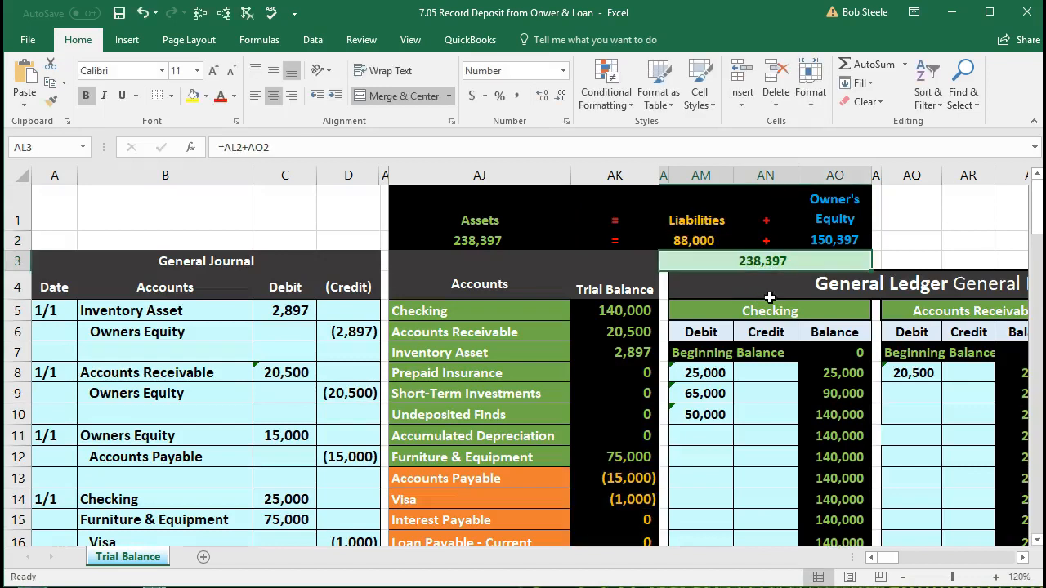
Check the Owner's Equity formula in AO2 and compare it with the Liabilities formula in AL2.
click(823, 243)
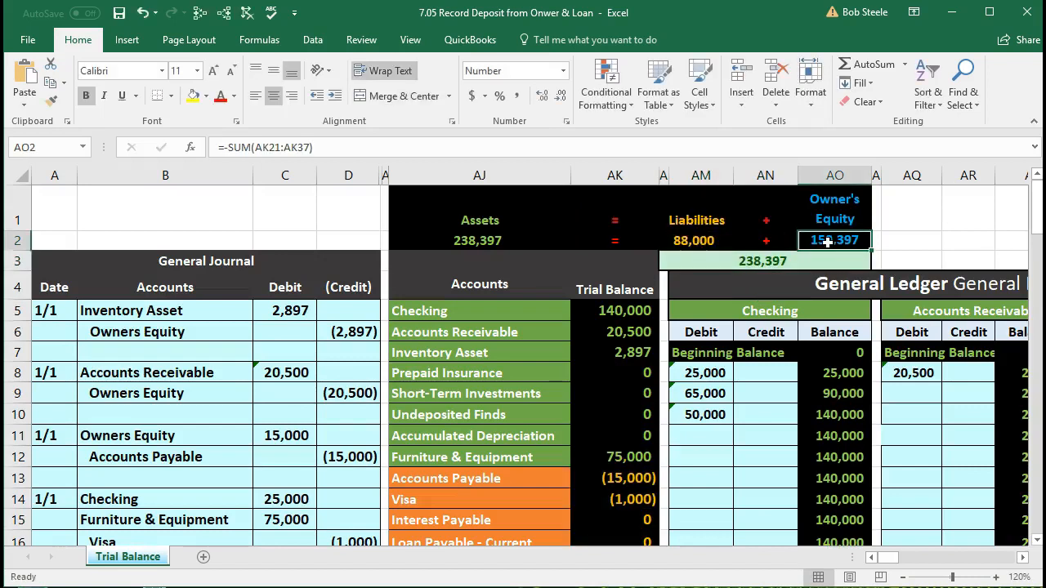
double_click(833, 241)
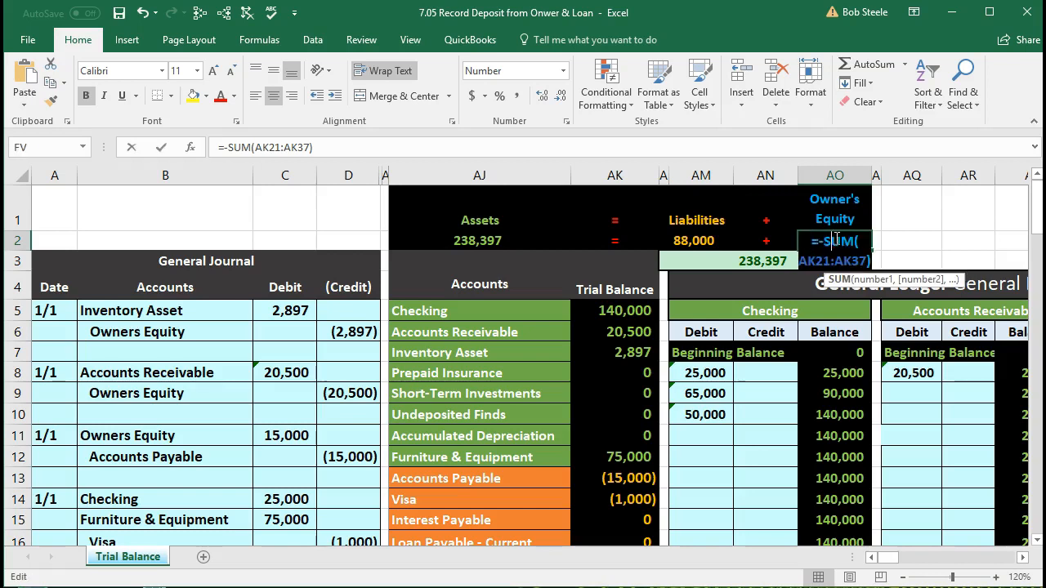
scroll(835, 237, down, 3)
key(Return)
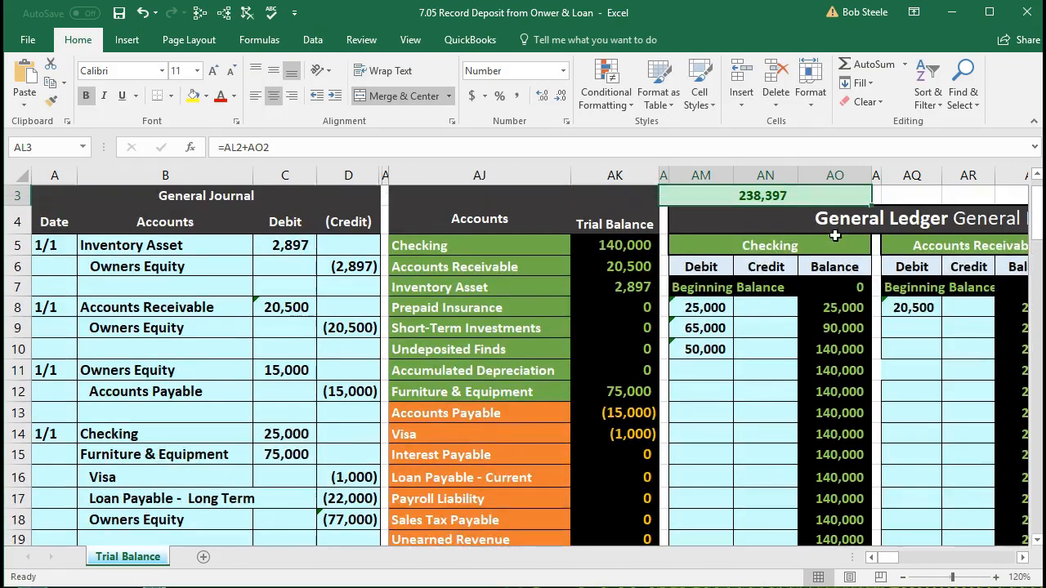
click(672, 237)
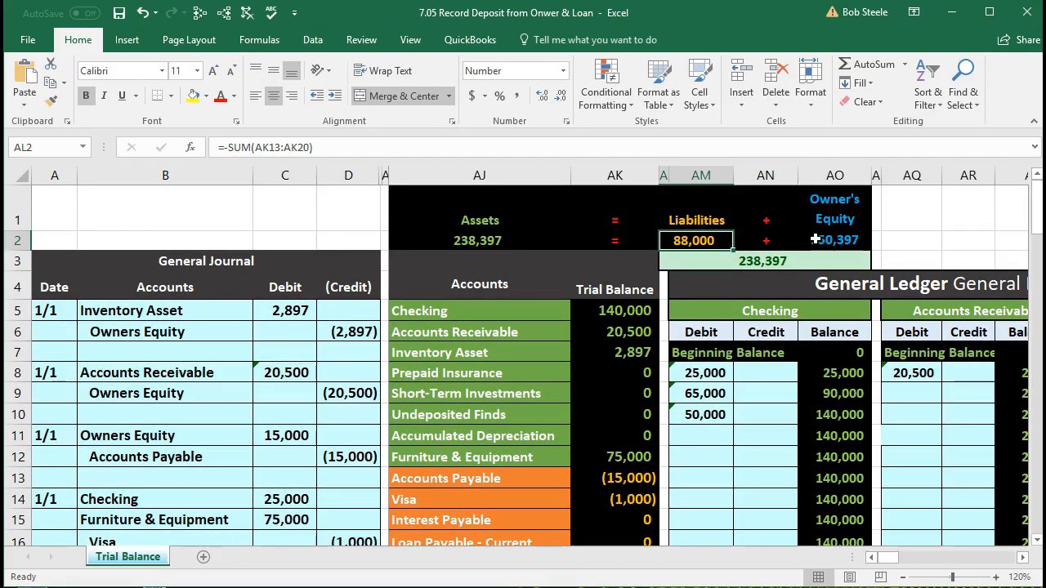
click(817, 240)
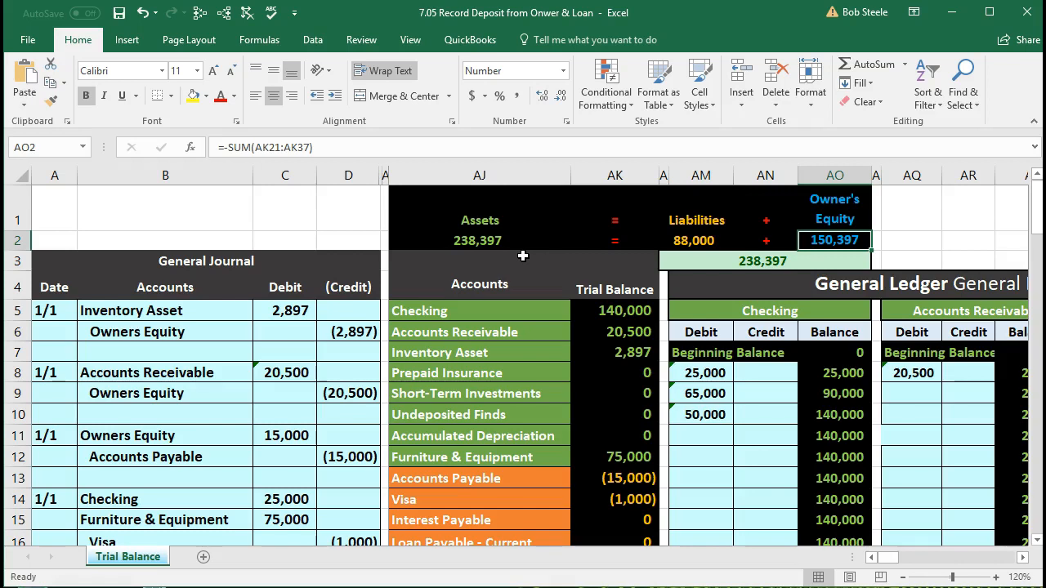
Select the trial balance amounts AK5:AK20 to review them, and view the Accounts Payable credit in D12 of the general journal.
scroll(523, 256, down, 1)
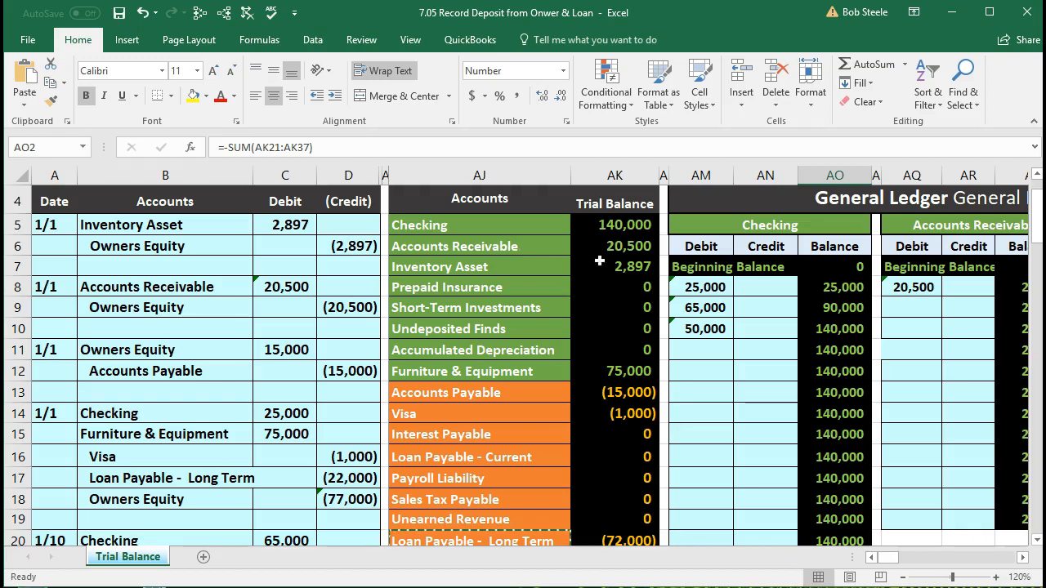
drag(634, 224, 626, 536)
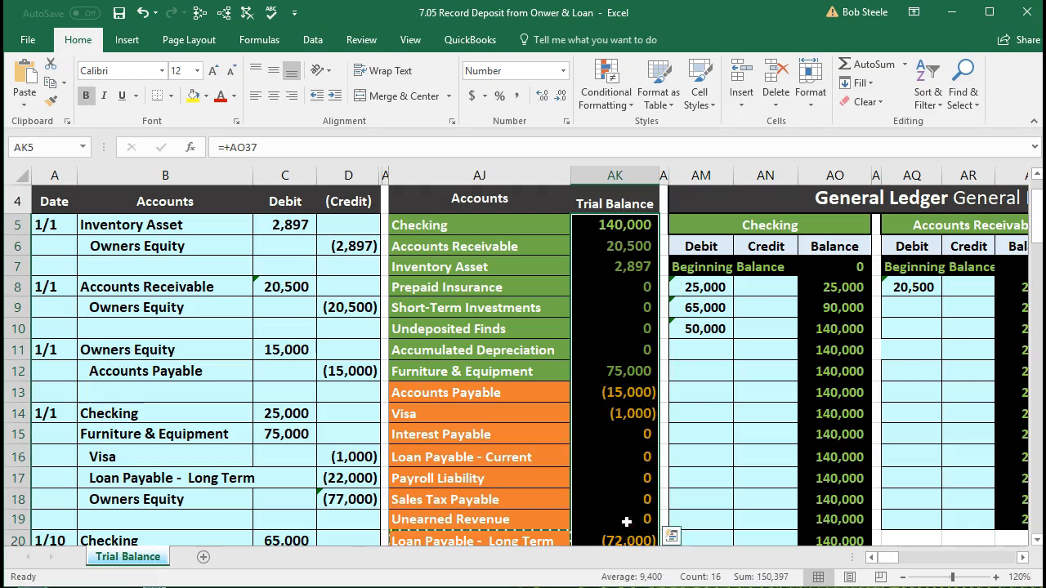
scroll(627, 519, down, 1)
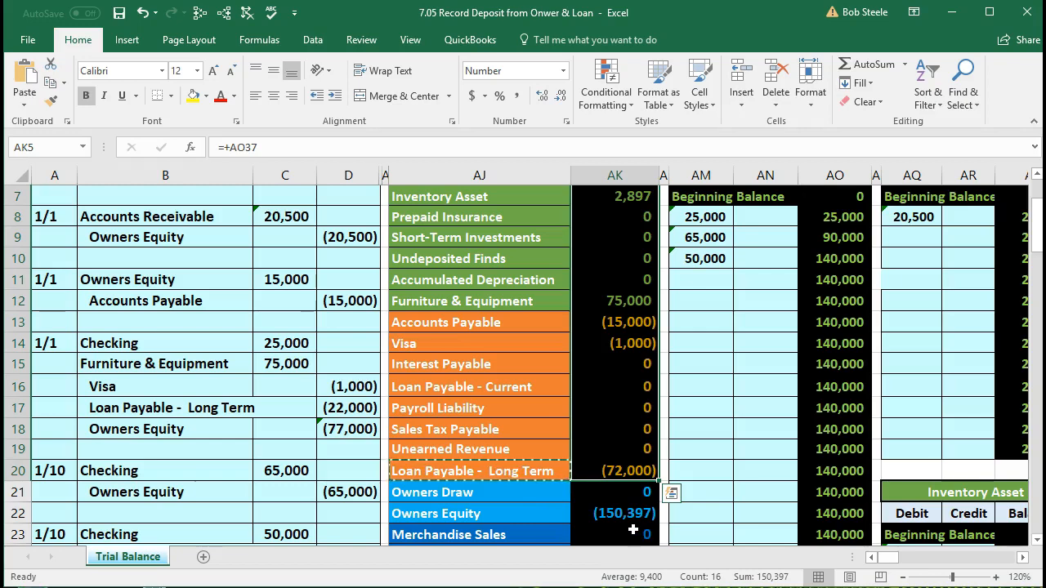
scroll(633, 531, up, 2)
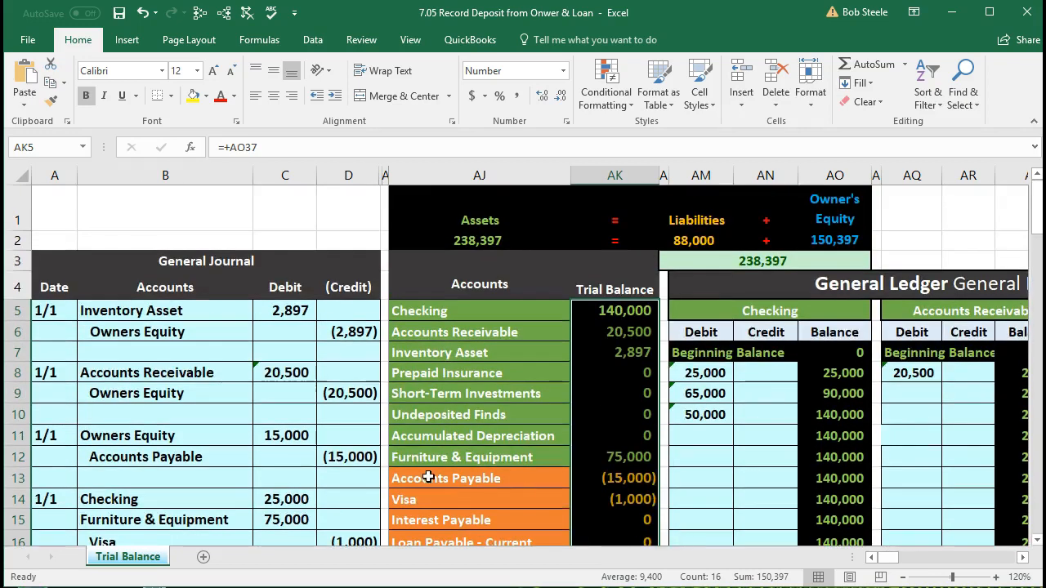
click(337, 455)
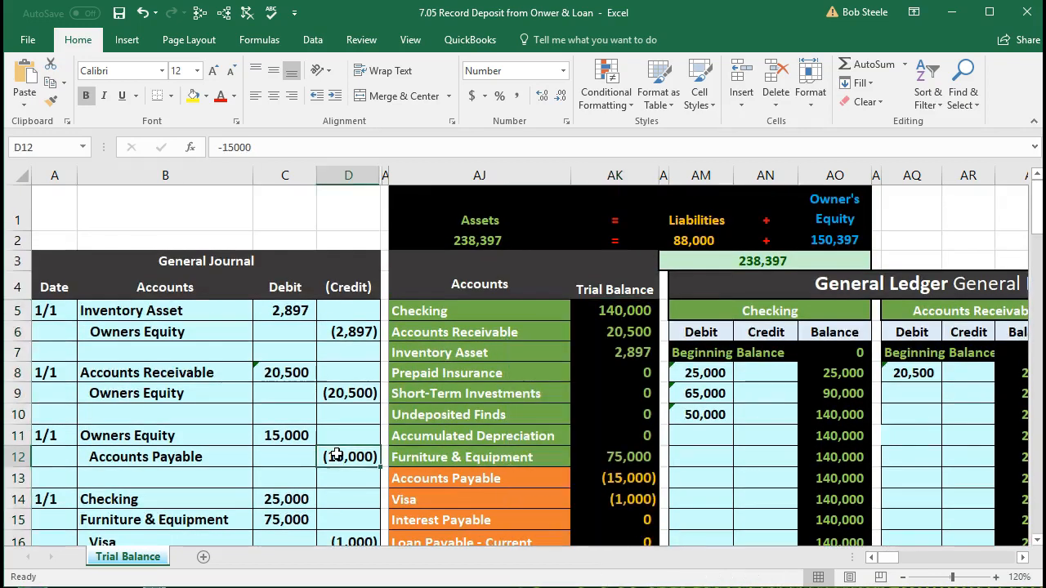
Select the Checking balance in AK5 and unfreeze the worksheet panes.
click(594, 316)
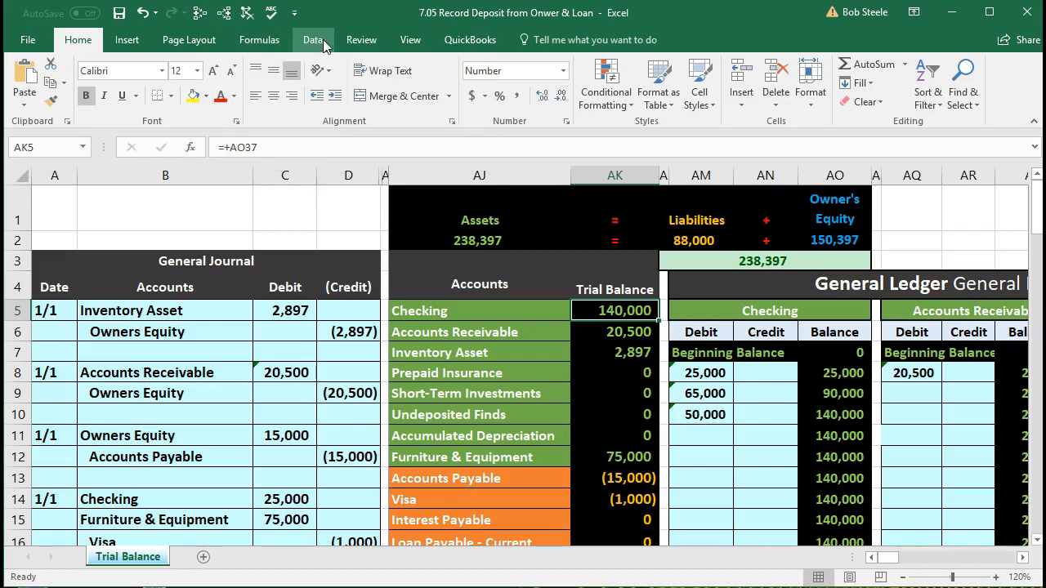
click(406, 43)
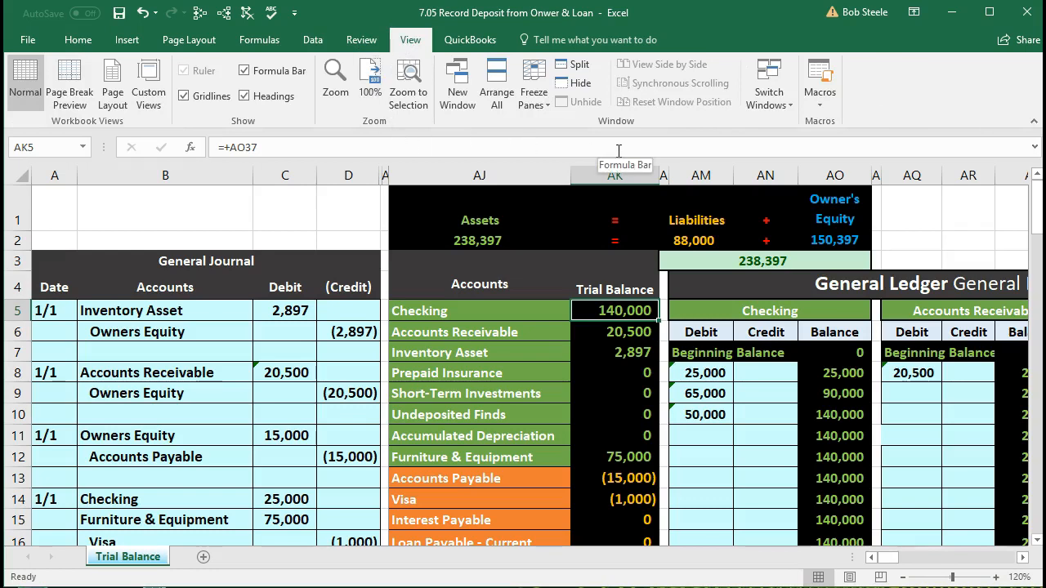
click(538, 95)
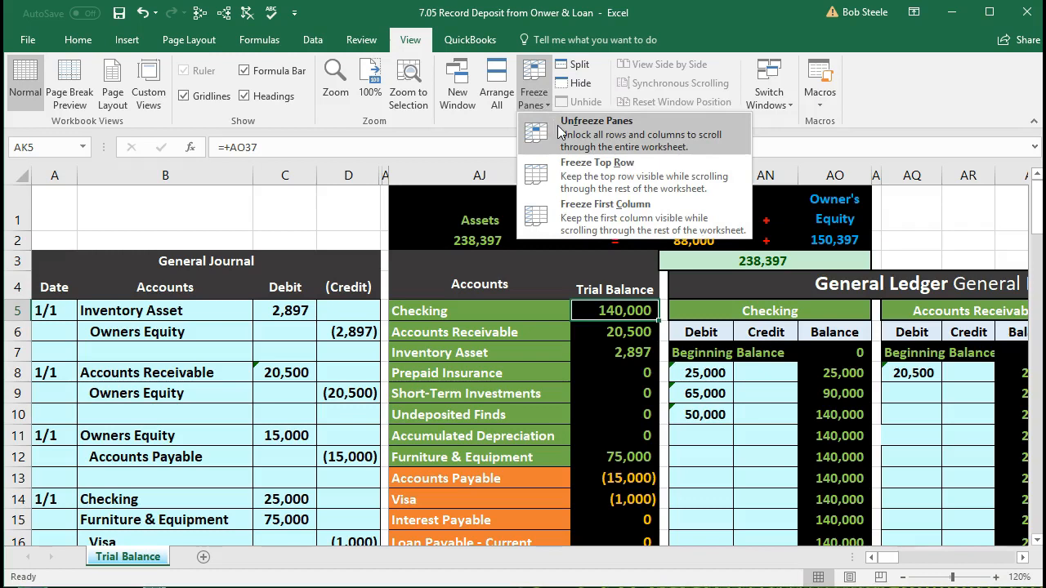
click(558, 127)
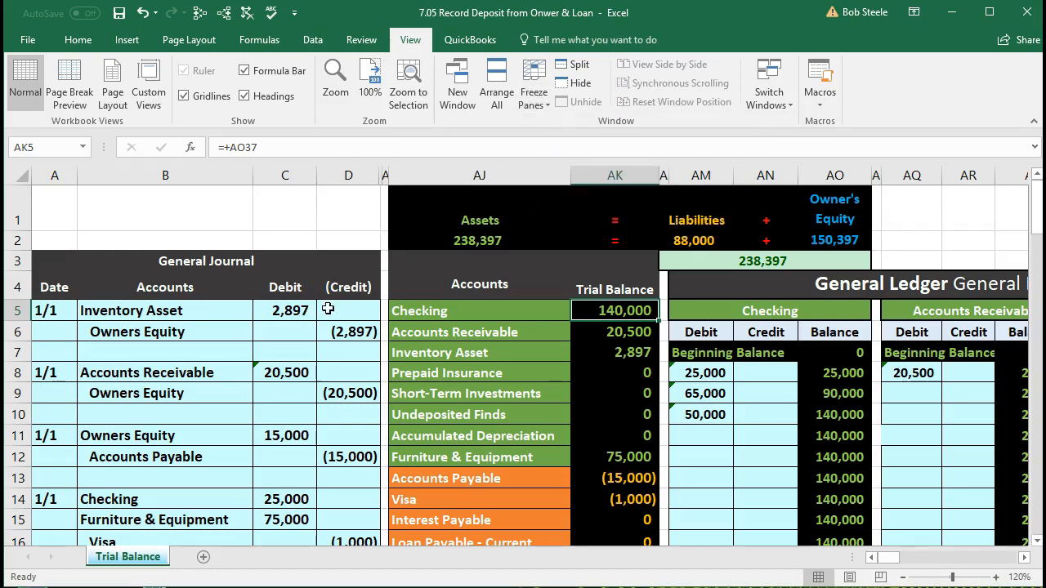
Trace the dependents of the Checking balance AK5, the Loan Payable - Long Term balance AK20 and the Owners Equity balance AK22.
click(223, 14)
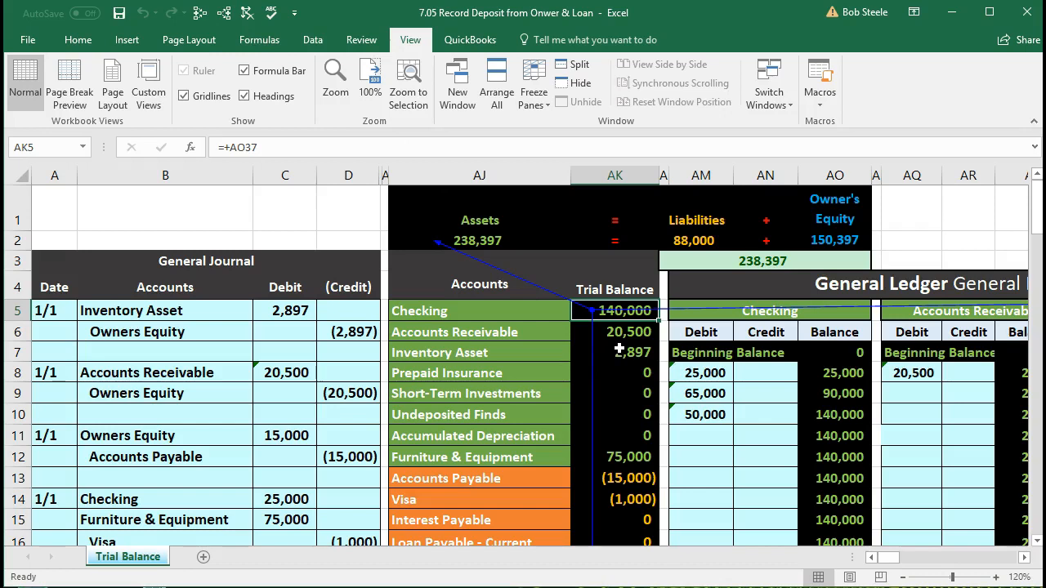
scroll(625, 466, down, 1)
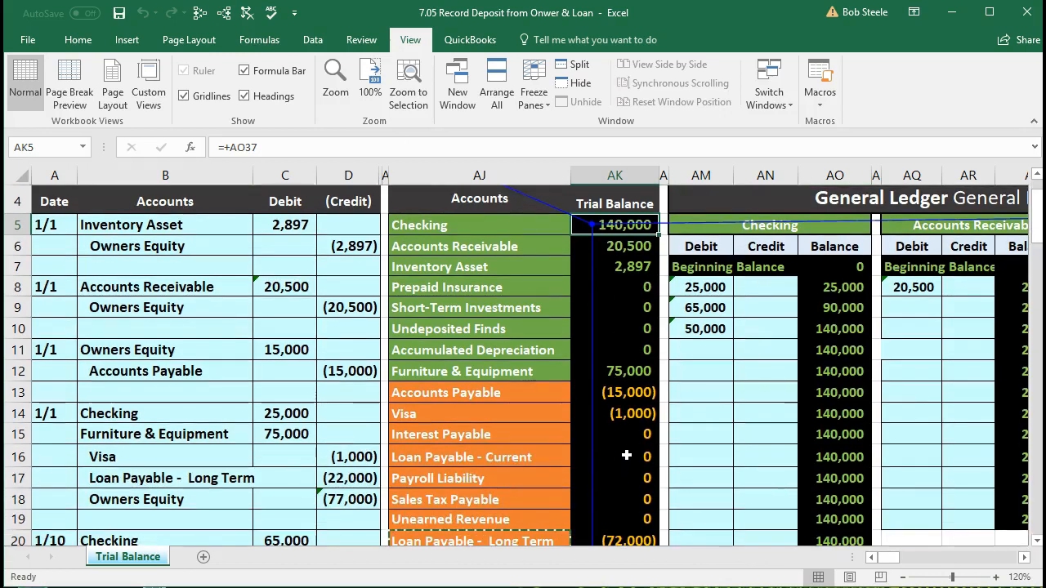
scroll(633, 446, down, 1)
click(629, 470)
click(222, 13)
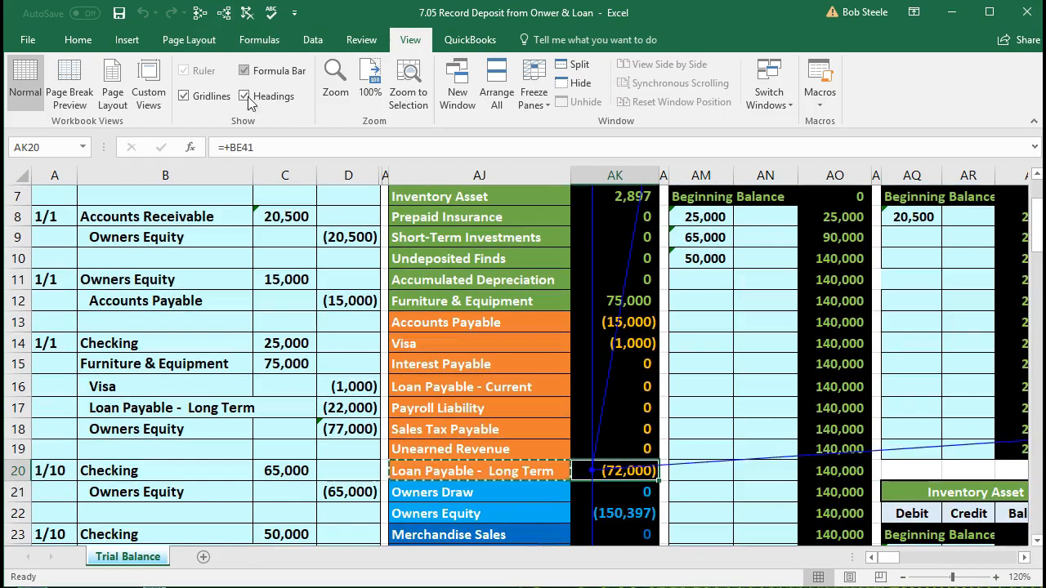
scroll(595, 354, down, 1)
click(621, 451)
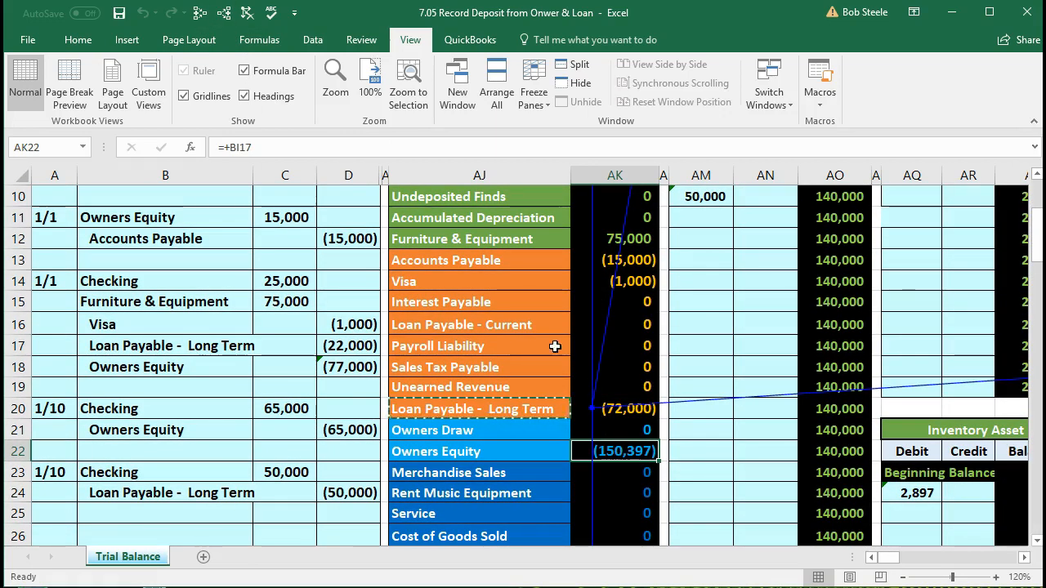
click(221, 13)
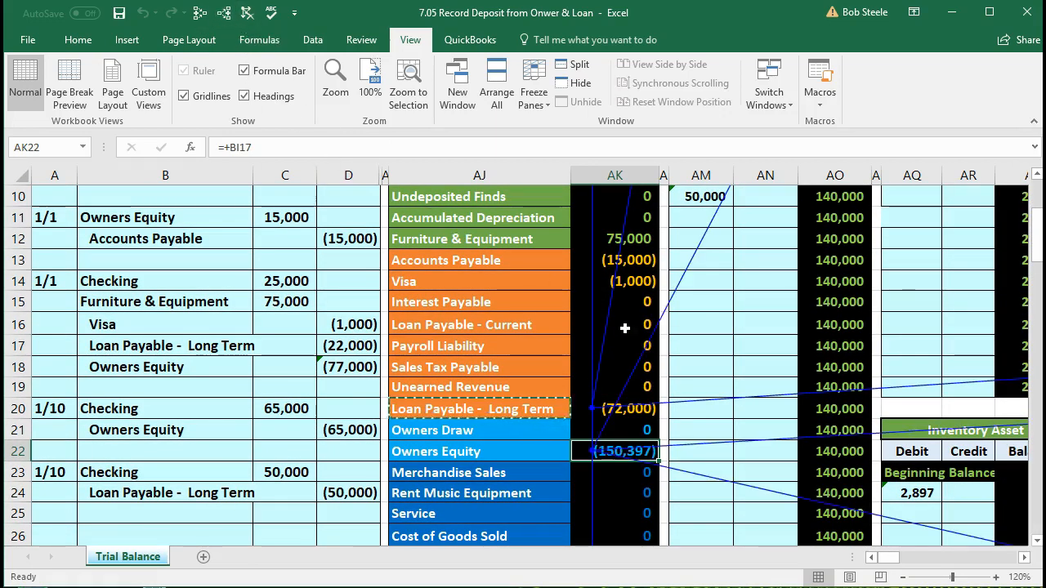
Follow the tracer arrows across the general ledger accounts along row 8 to the Balance Sheet and look it over.
scroll(656, 353, up, 3)
click(761, 371)
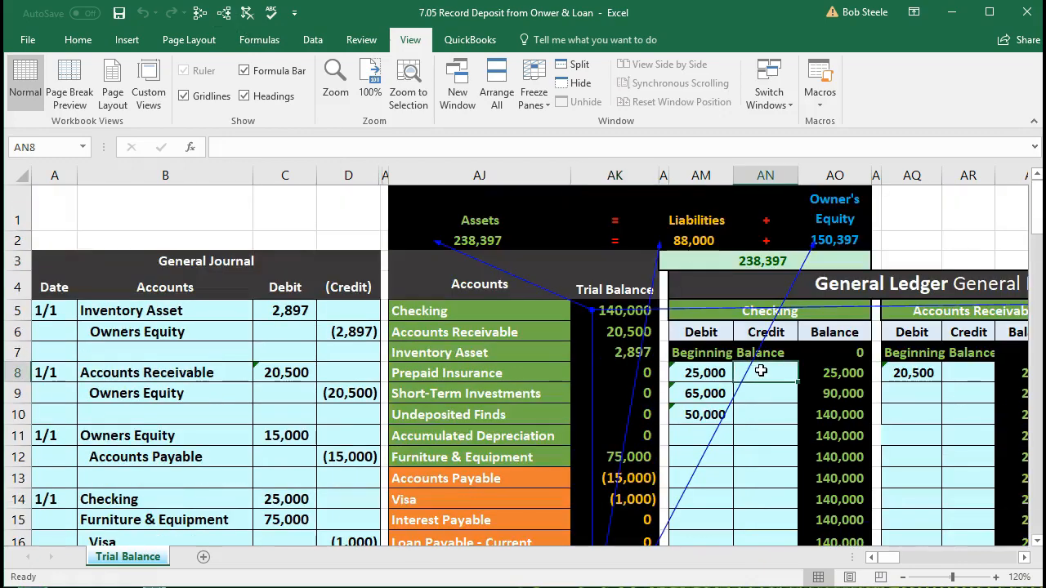
key(Right)
key(Right)
key(Right)
key(Right)
key(Right)
key(Right)
key(Right)
key(Right)
key(Right)
key(Right)
key(Right)
key(Right)
key(Right)
key(Right)
key(Right)
key(Right)
key(Right)
key(Right)
key(Right)
key(Right)
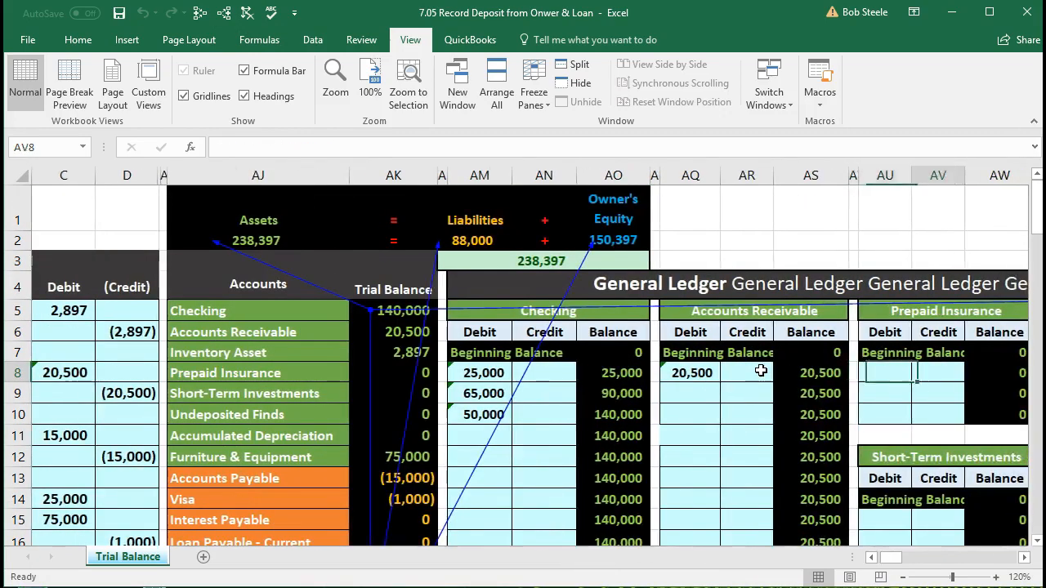
key(Right)
key(Right)
key(Right)
key(Right)
key(Right)
key(Right)
key(Right)
key(Right)
key(Right)
key(Right)
key(Right)
key(Right)
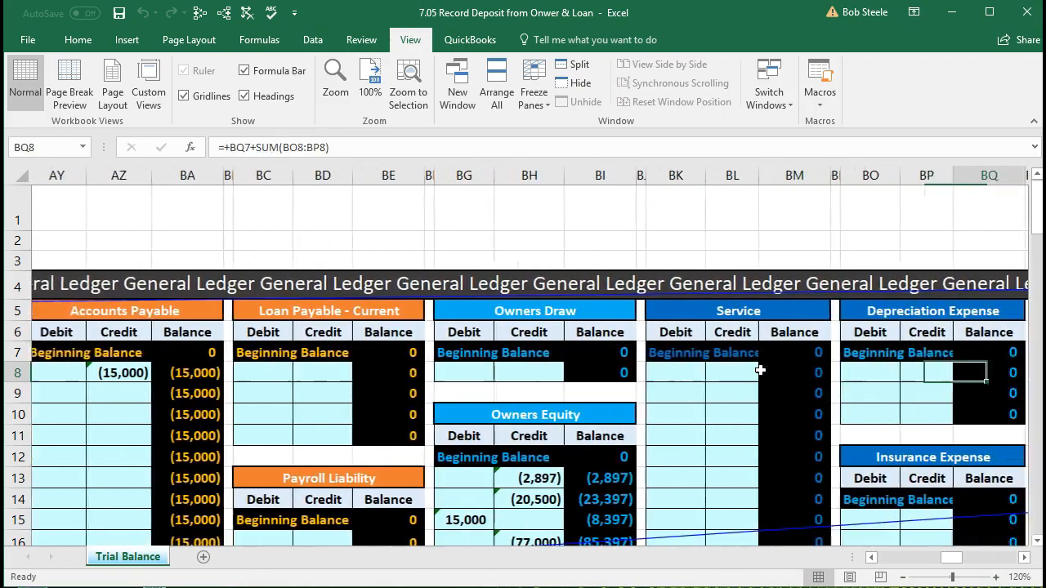
key(Right)
key(Right)
key(Right)
key(Right)
key(Right)
key(Right)
key(Right)
key(Right)
key(Right)
key(Right)
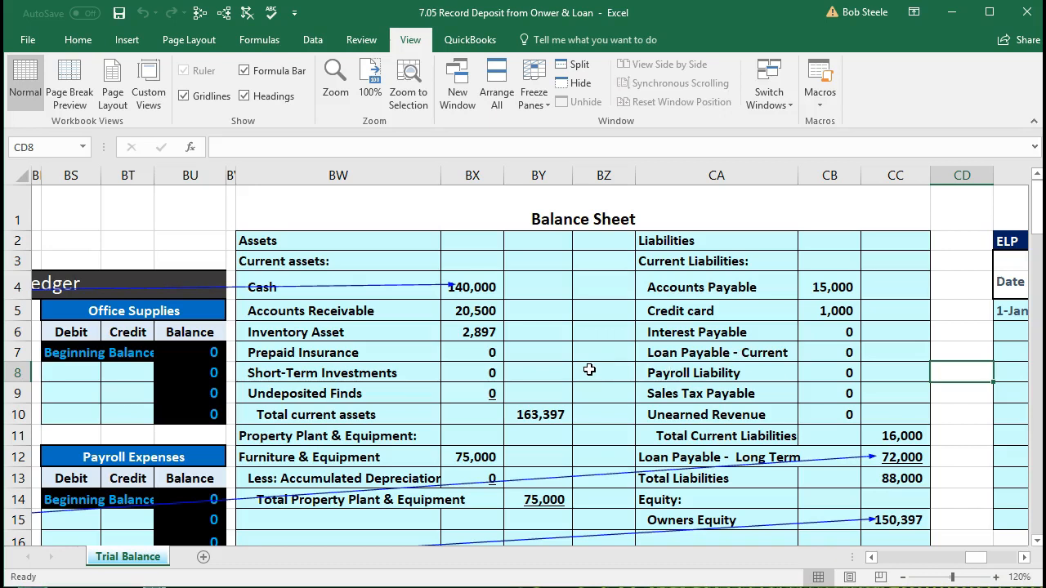
scroll(589, 369, down, 1)
scroll(589, 369, up, 1)
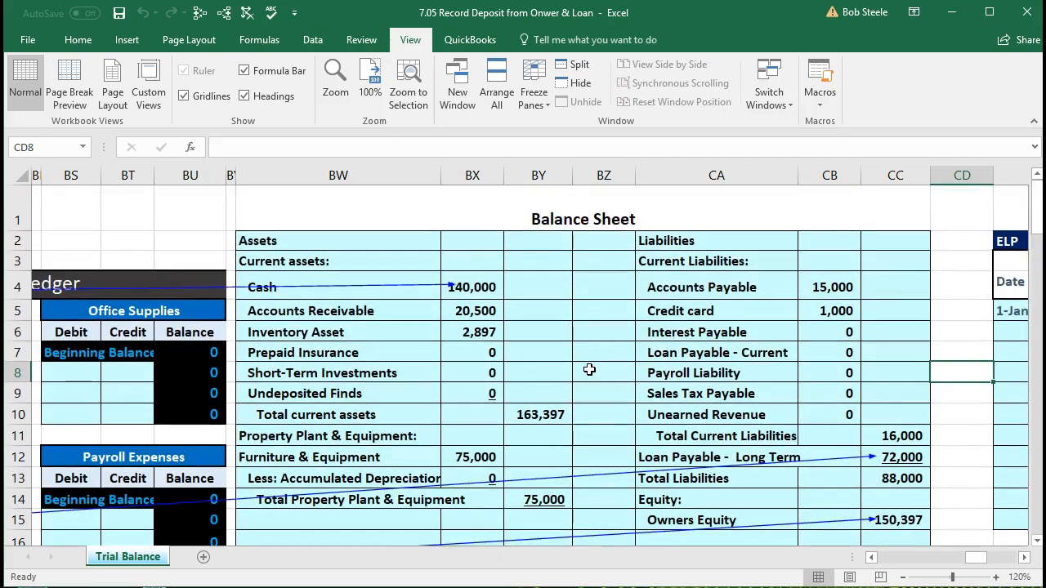
Check the Balance Sheet's Cash link in BX4, the asset subtotals in BY10 and BY14, and the Total Assets formula in BZ17.
click(488, 287)
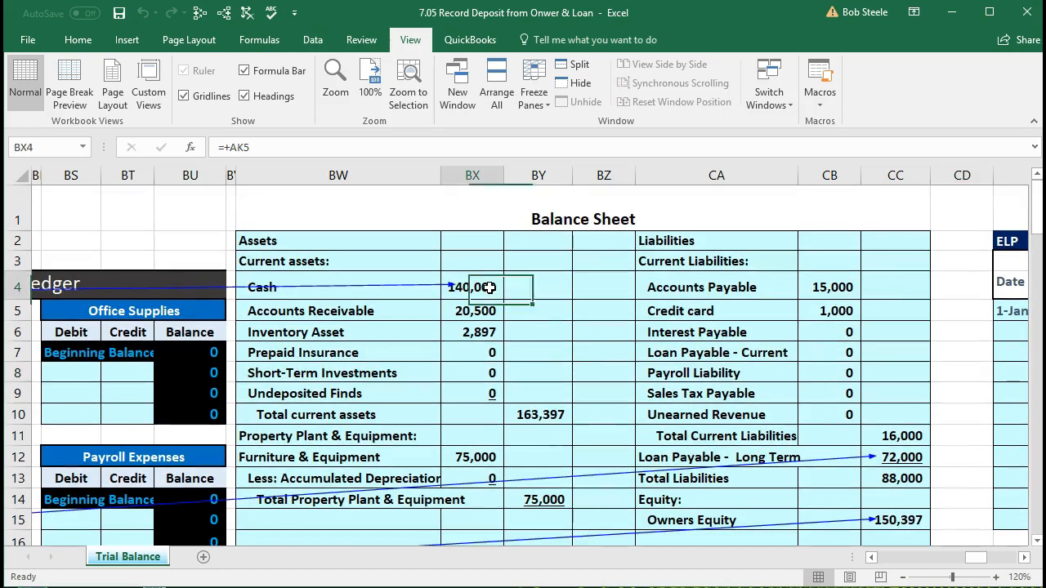
click(518, 414)
click(541, 499)
scroll(541, 499, down, 1)
click(599, 478)
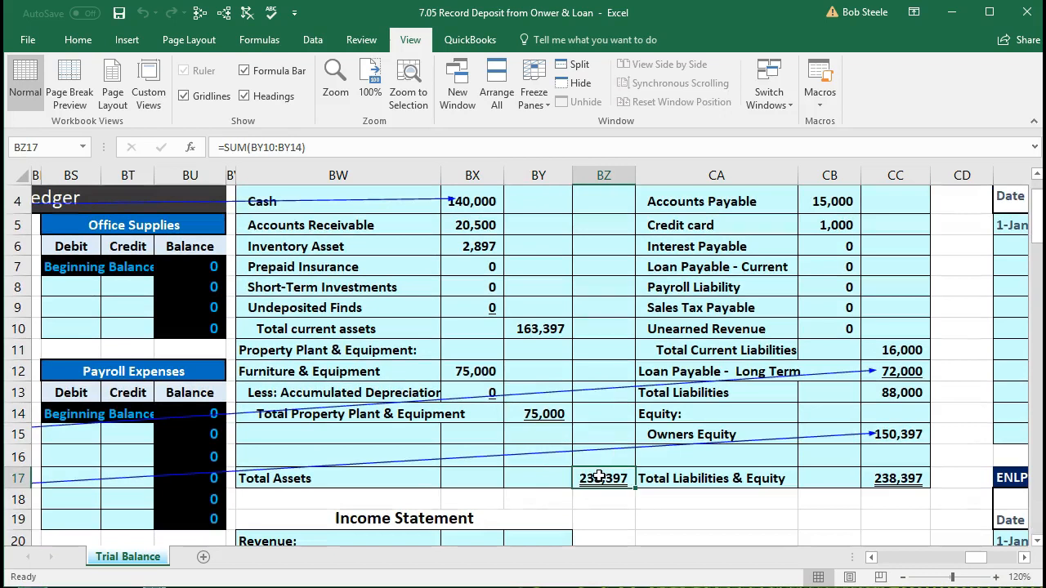
double_click(599, 478)
key(Return)
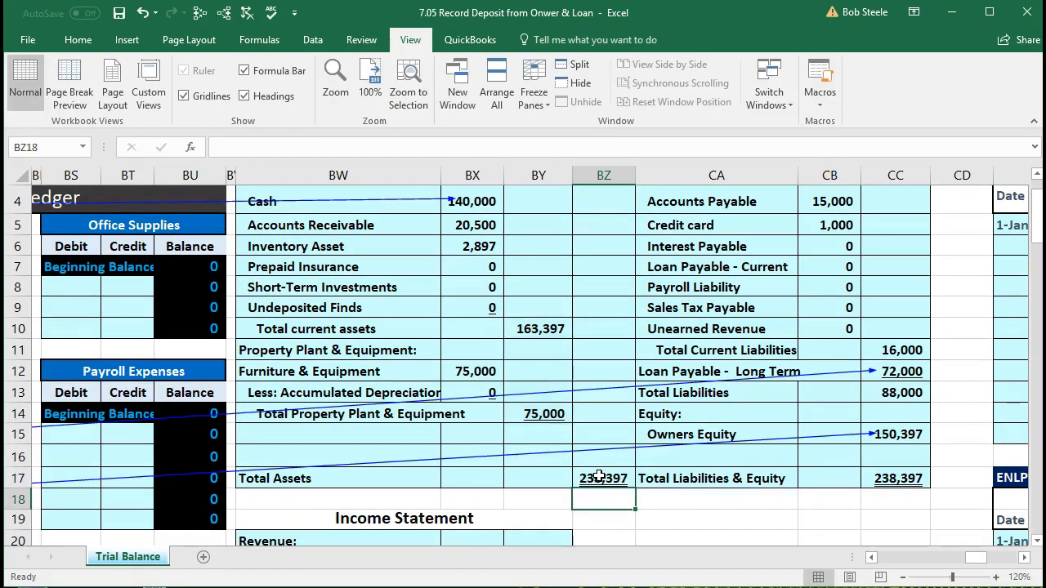
Check the Total Current Liabilities formula in CC11 of the Balance Sheet.
scroll(598, 475, up, 1)
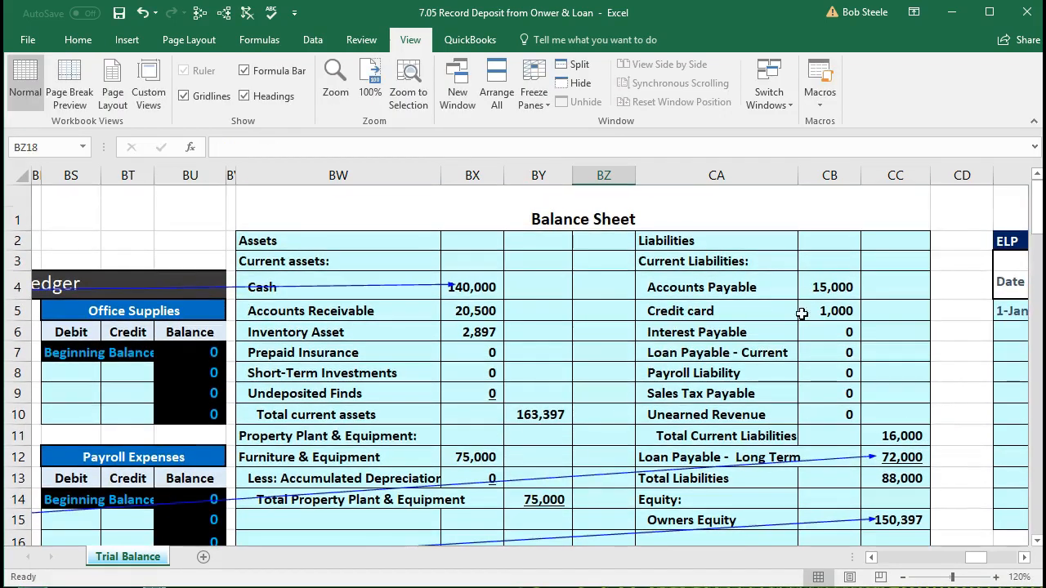
double_click(896, 436)
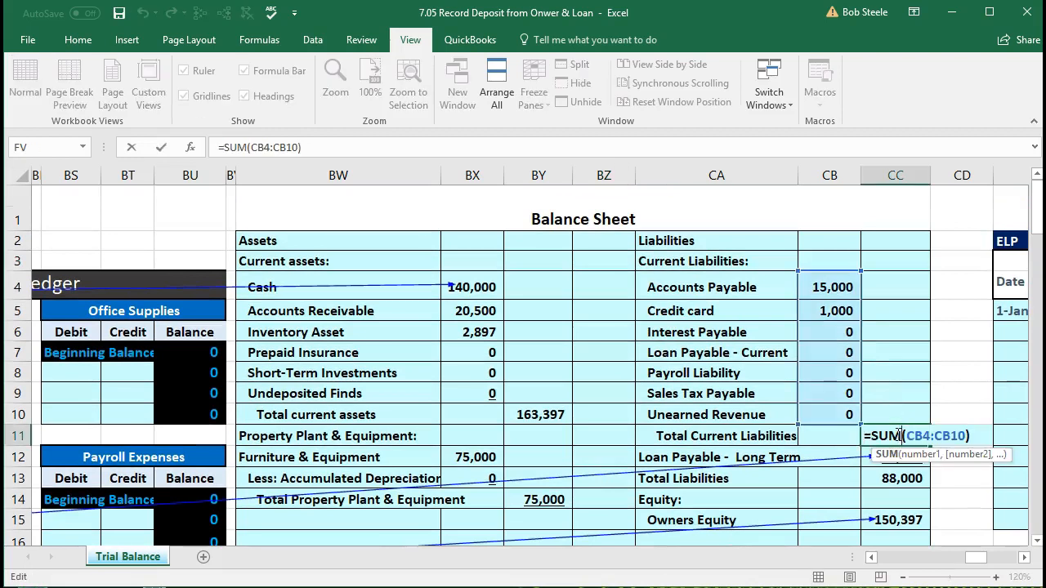
key(Return)
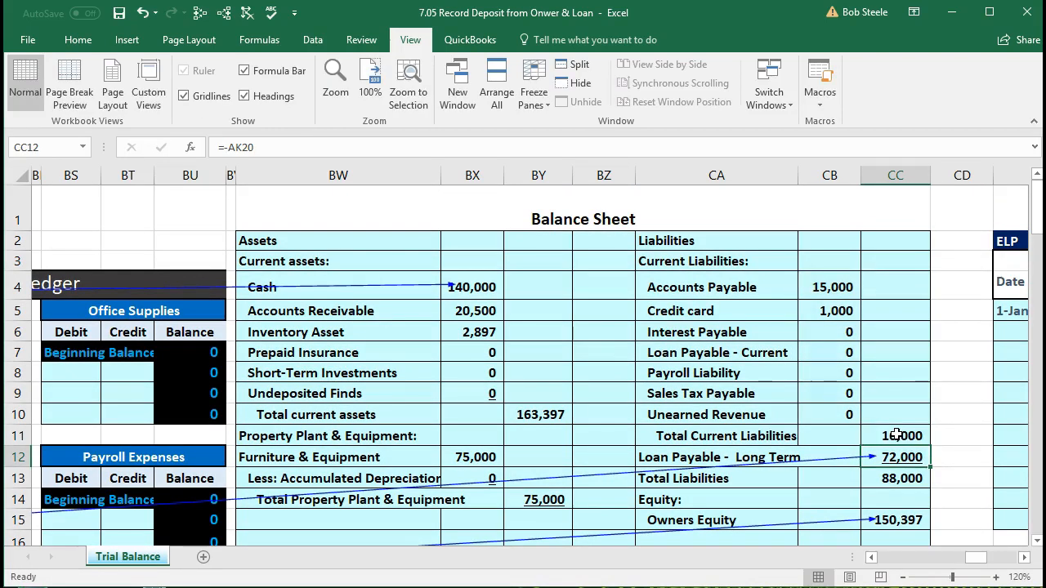
Check the Balance Sheet's Total Liabilities, Owners Equity and Total Liabilities & Equity formulas in column CC, and compare CC17 with Total Assets in BZ17.
click(914, 481)
click(926, 515)
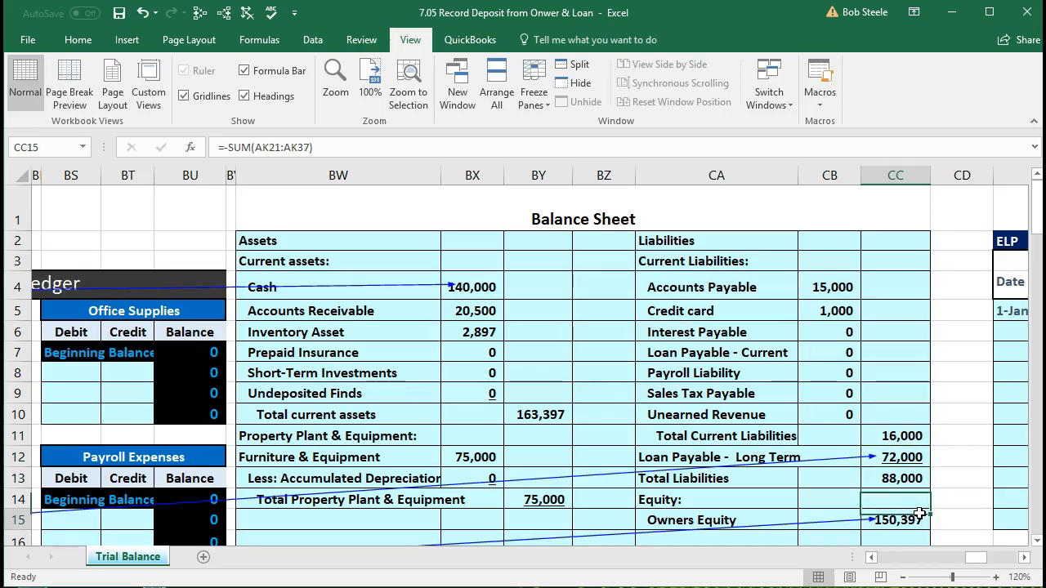
scroll(928, 513, down, 1)
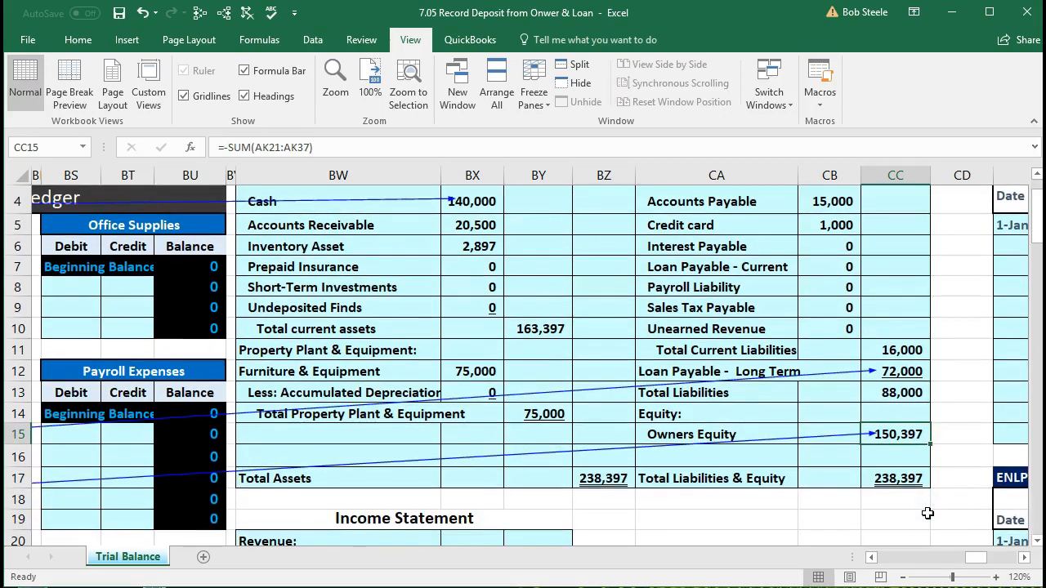
click(901, 485)
double_click(900, 480)
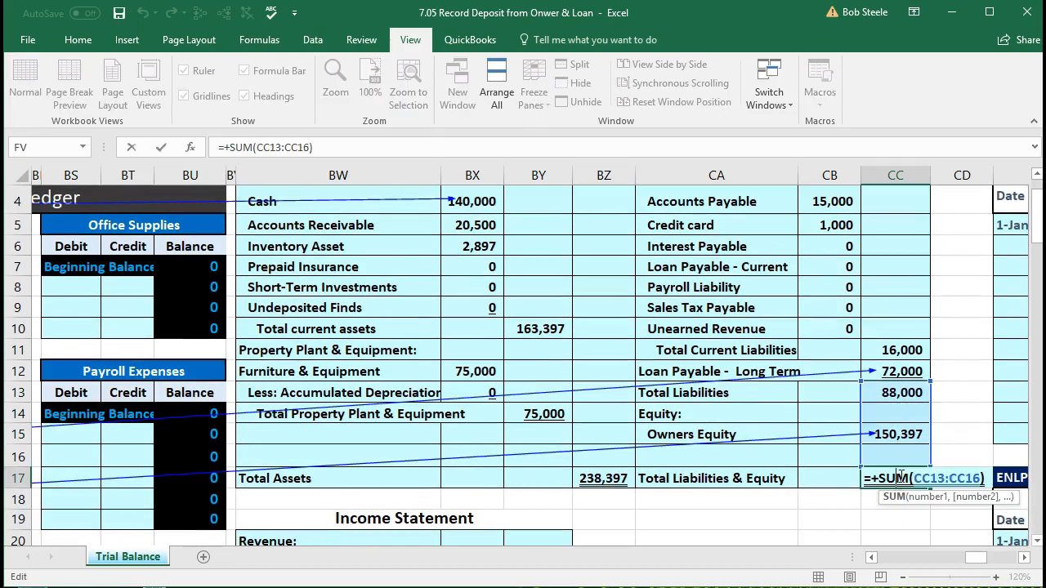
key(Return)
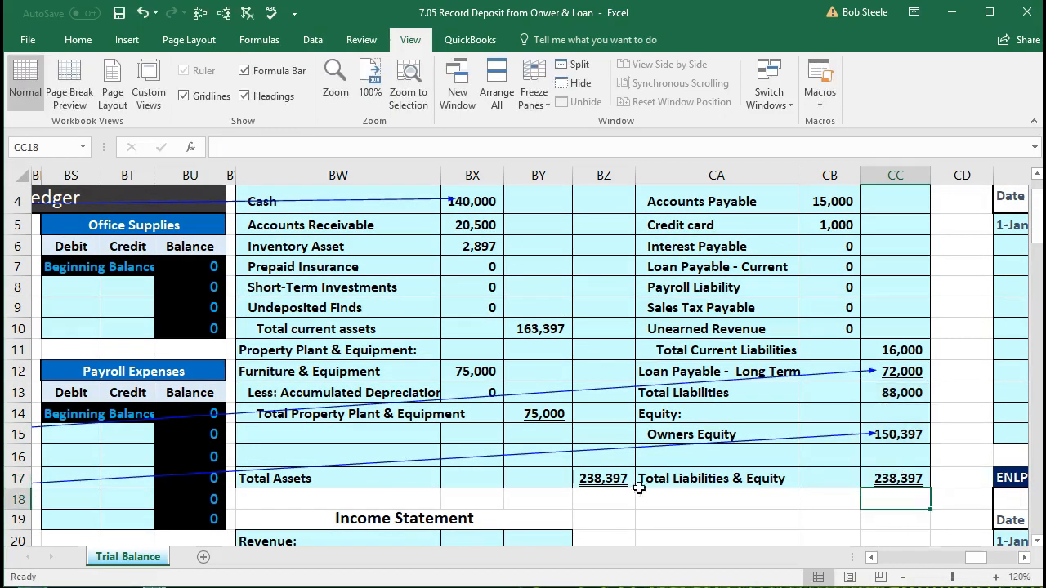
click(602, 481)
click(894, 479)
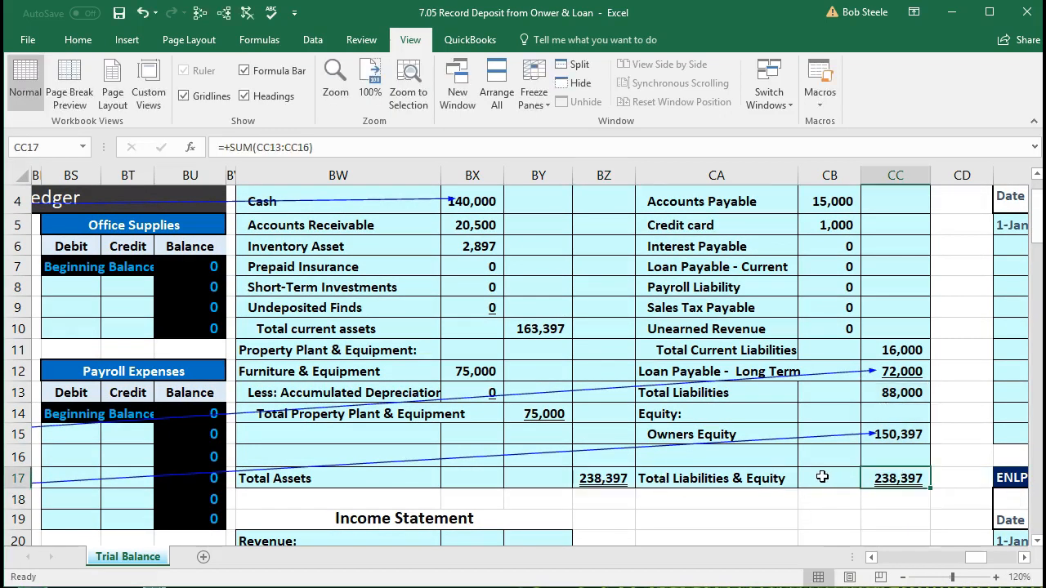
Look over the Income Statement and the Statement of Owner's Equity, and check the Beginning Owner's Equity formula in BY45.
scroll(820, 475, down, 2)
scroll(818, 473, down, 2)
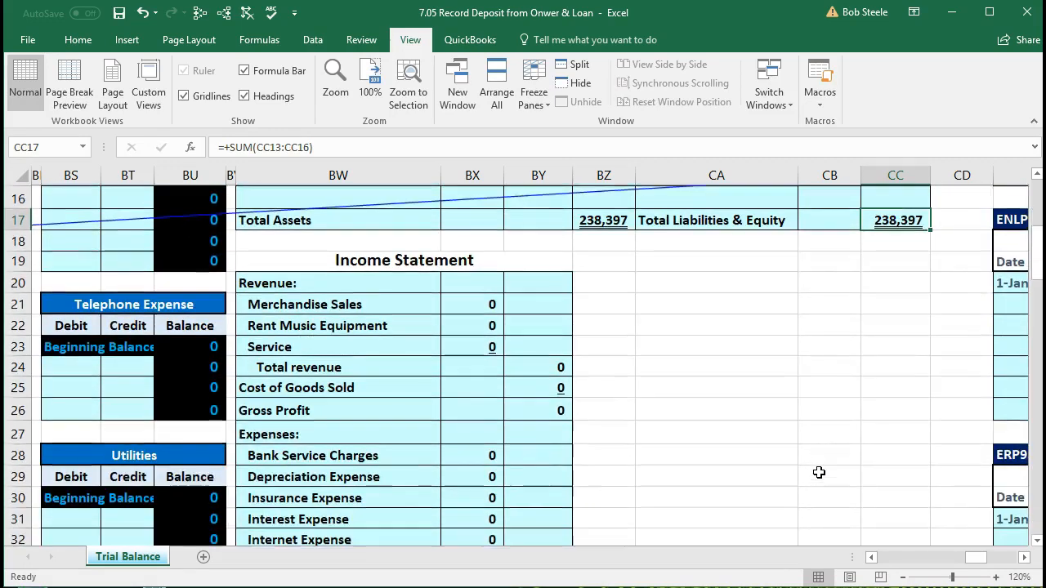
scroll(817, 470, down, 1)
scroll(818, 469, down, 2)
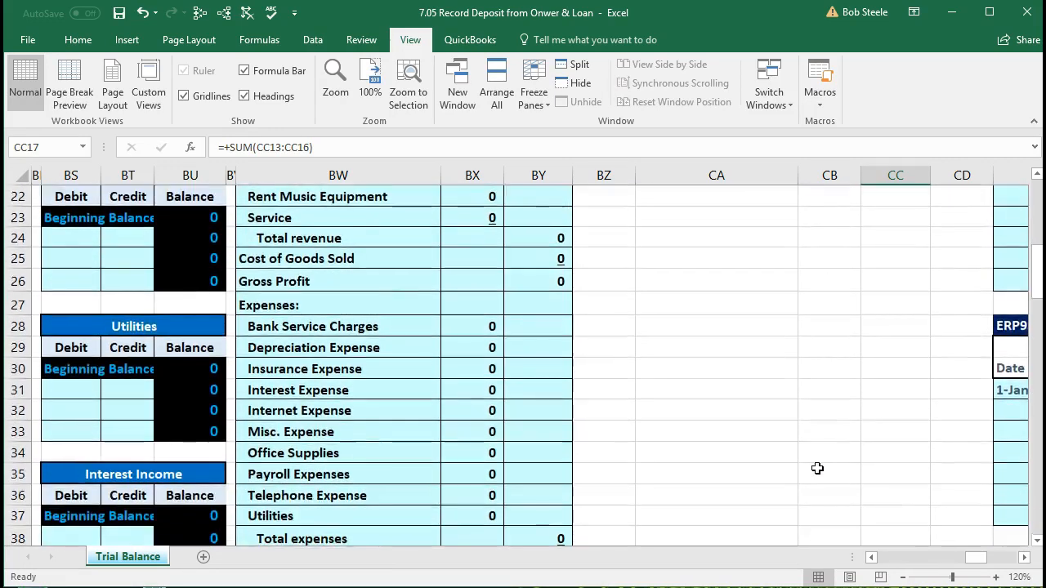
scroll(817, 468, down, 1)
scroll(817, 468, down, 2)
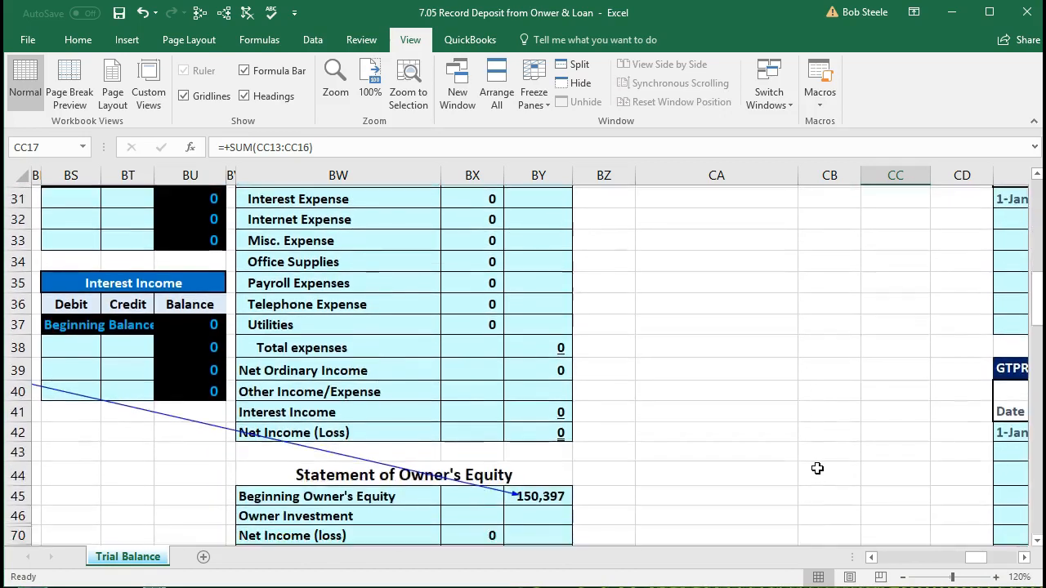
scroll(817, 468, down, 1)
scroll(817, 468, down, 1)
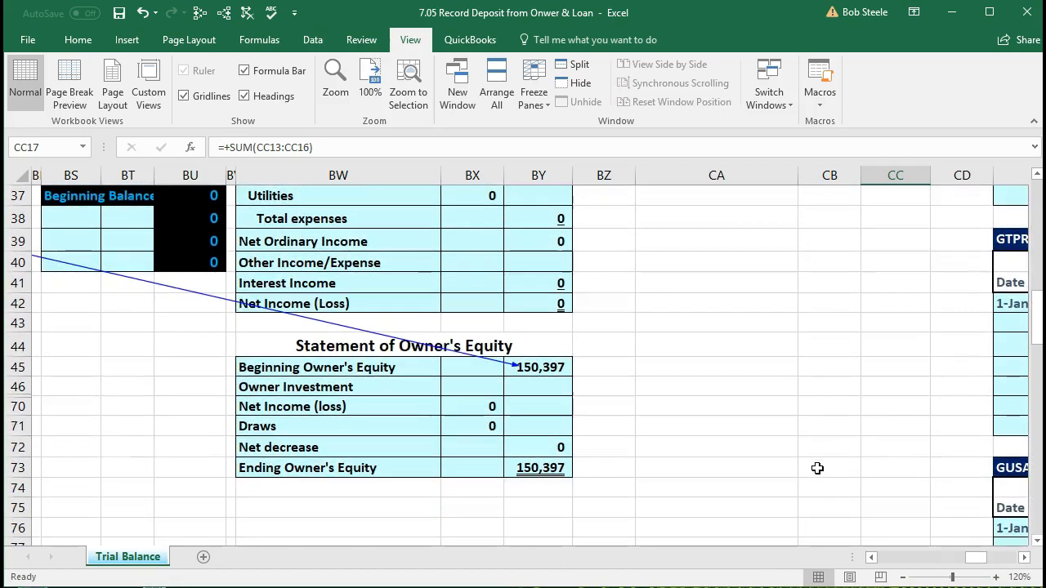
click(565, 373)
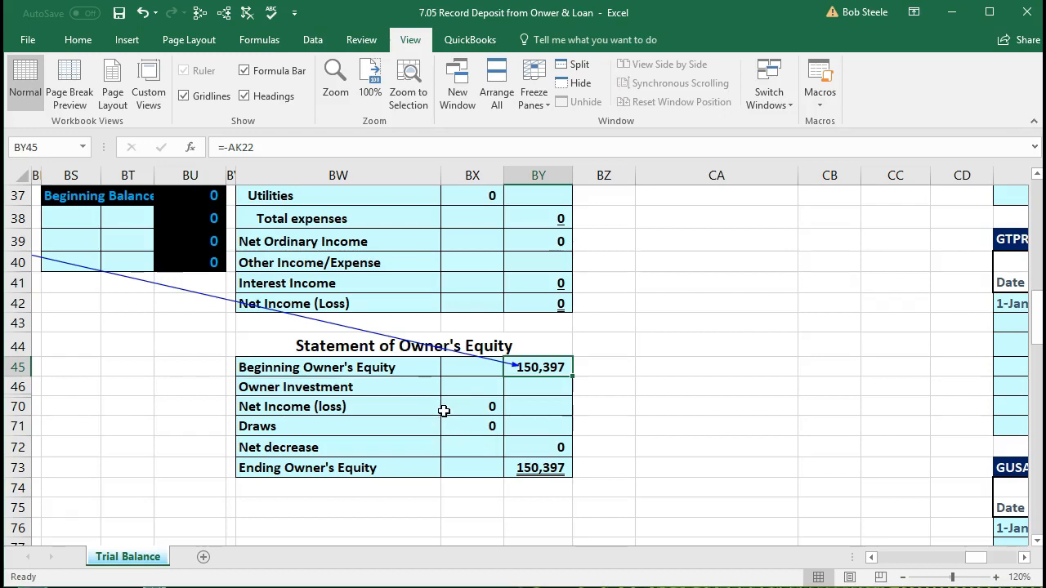
Enter 65,000 as the Owner Investment in BX46 of the Statement of Owner's Equity.
click(466, 387)
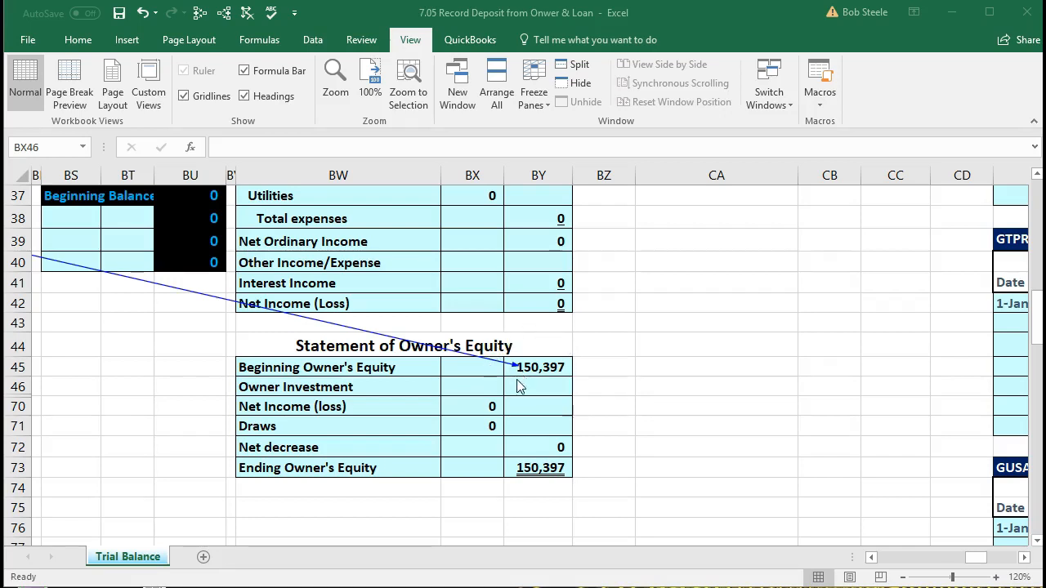
click(489, 390)
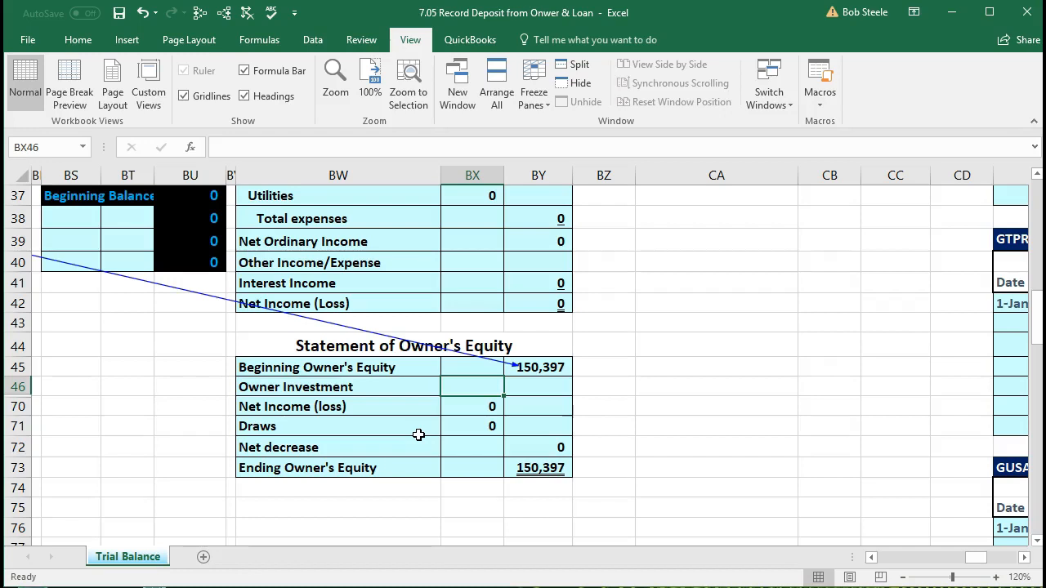
text(65,)
text(000)
key(Return)
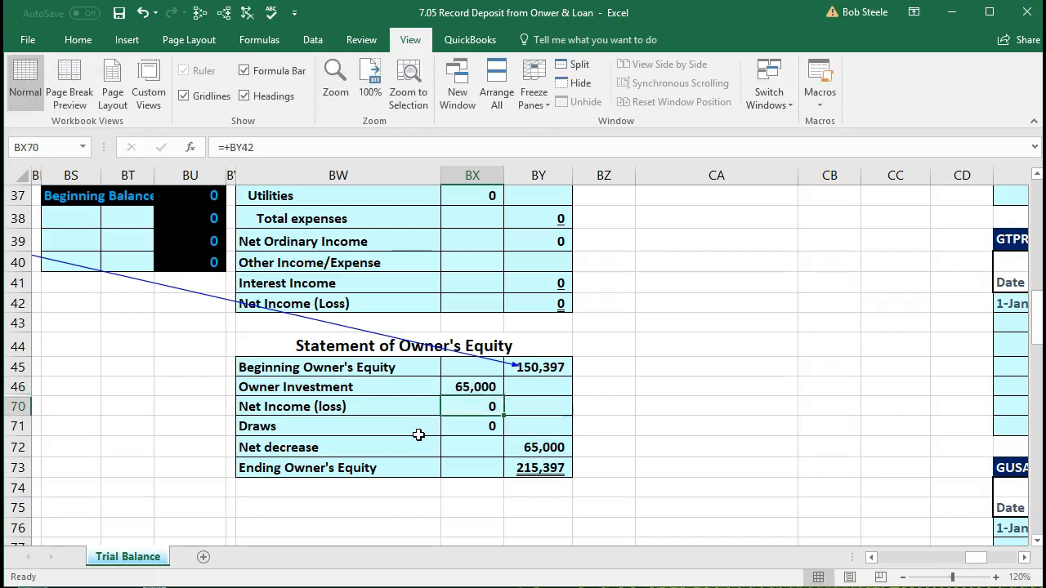
Subtract the owner investment from Beginning Owner's Equity by changing the formula in BY45 to =-AK22-BX46.
key(Right)
key(Up)
key(Up)
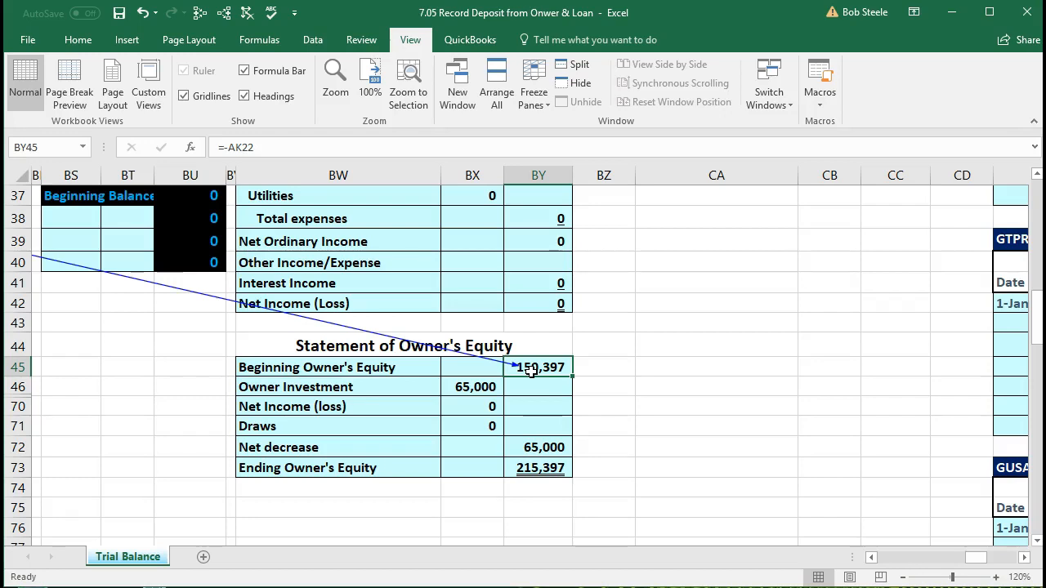
click(323, 148)
text(-)
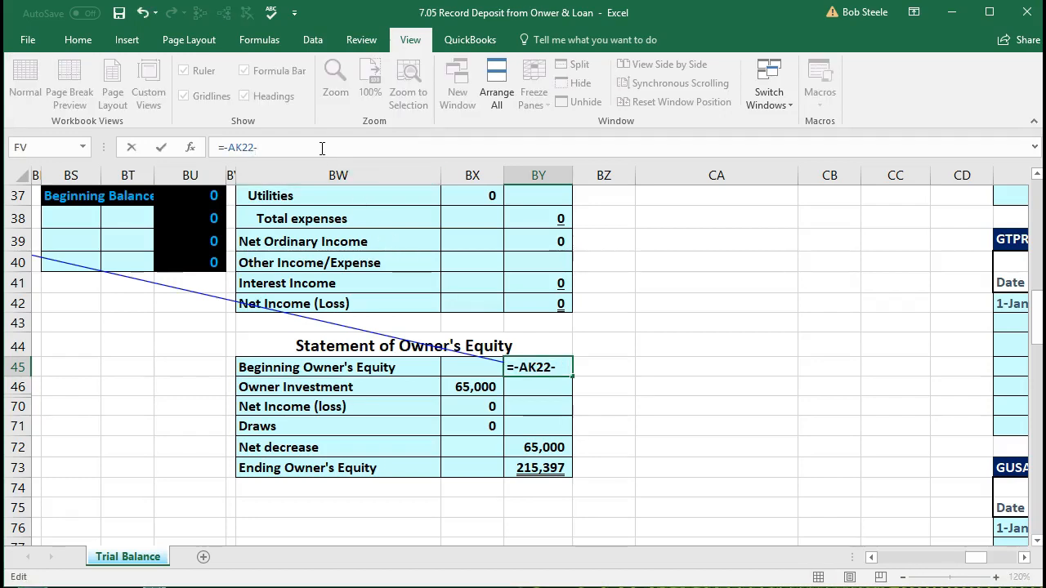
click(466, 389)
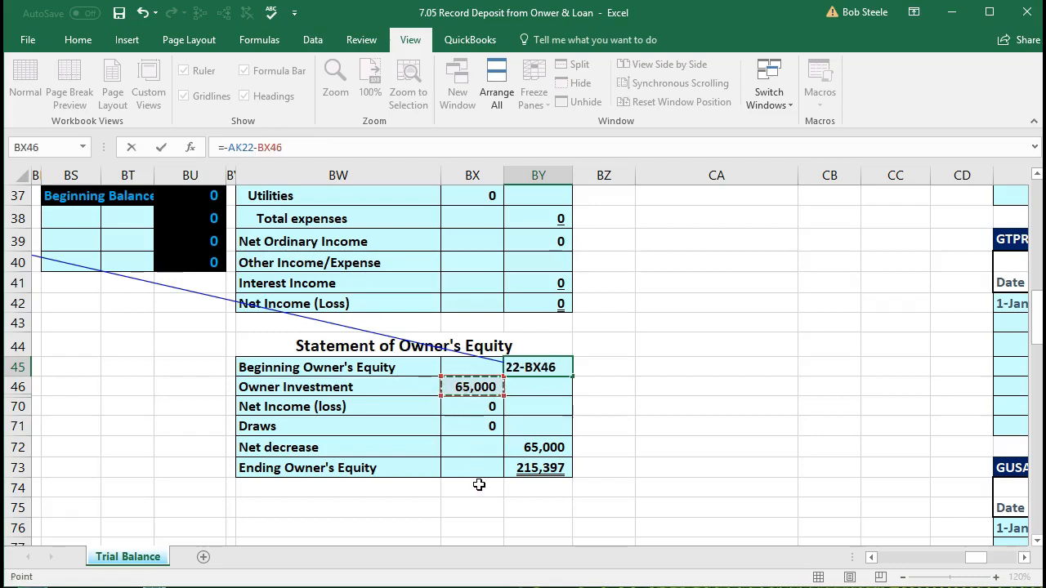
key(Return)
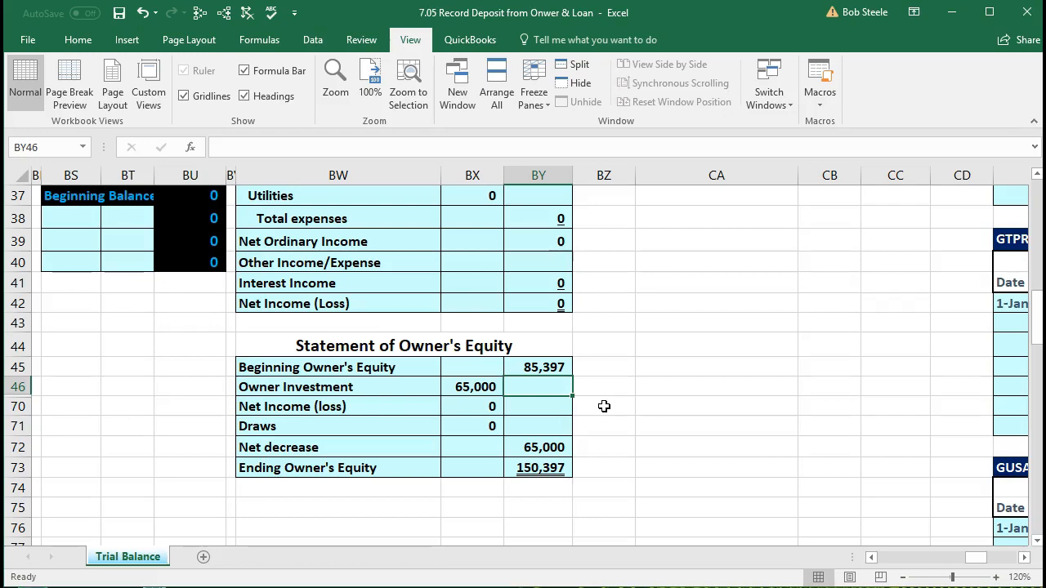
scroll(604, 407, up, 10)
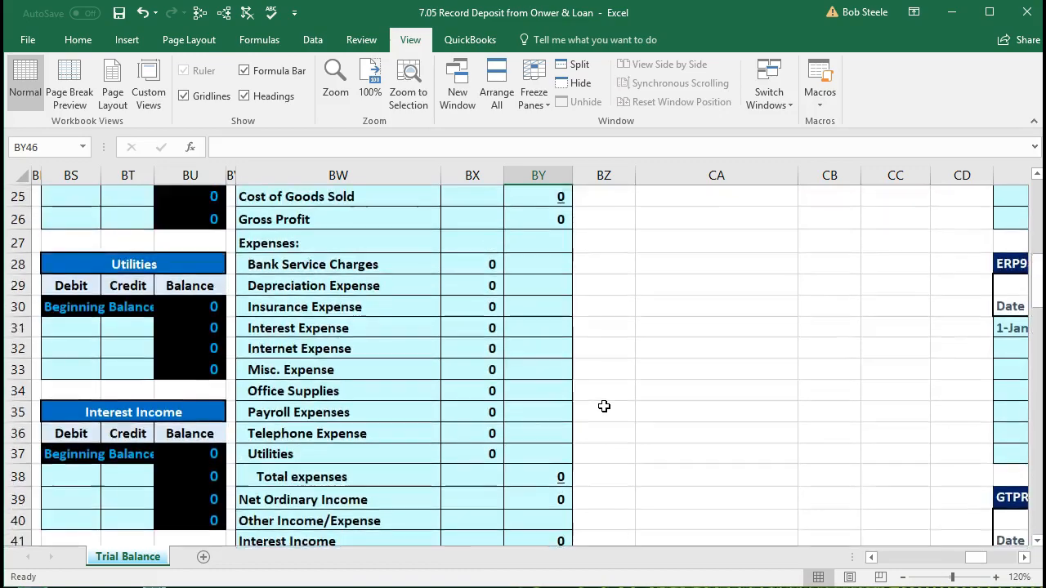
scroll(604, 406, up, 2)
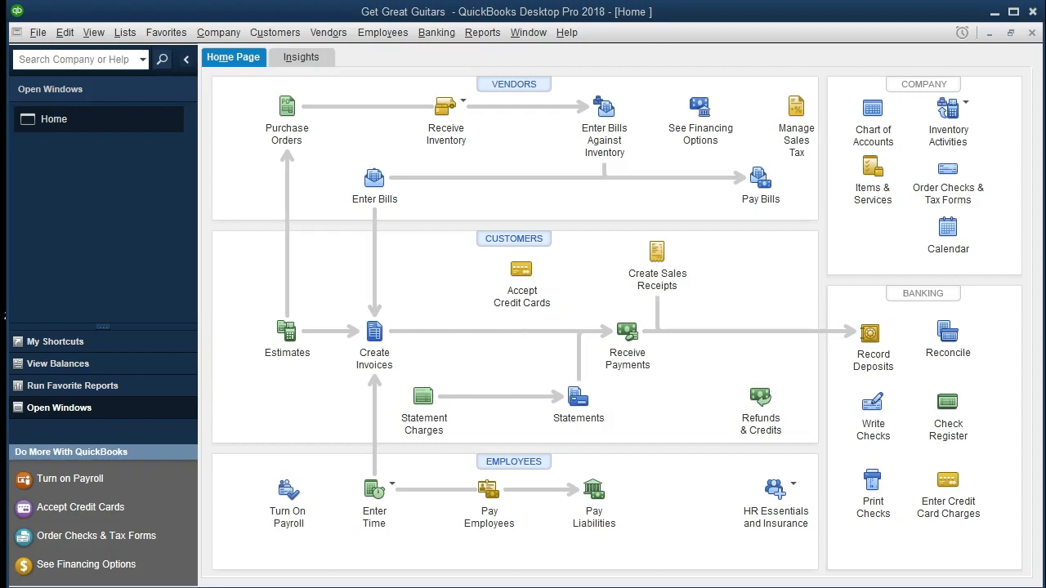
Switch to QuickBooks Desktop and open the register for the Checking account.
click(435, 36)
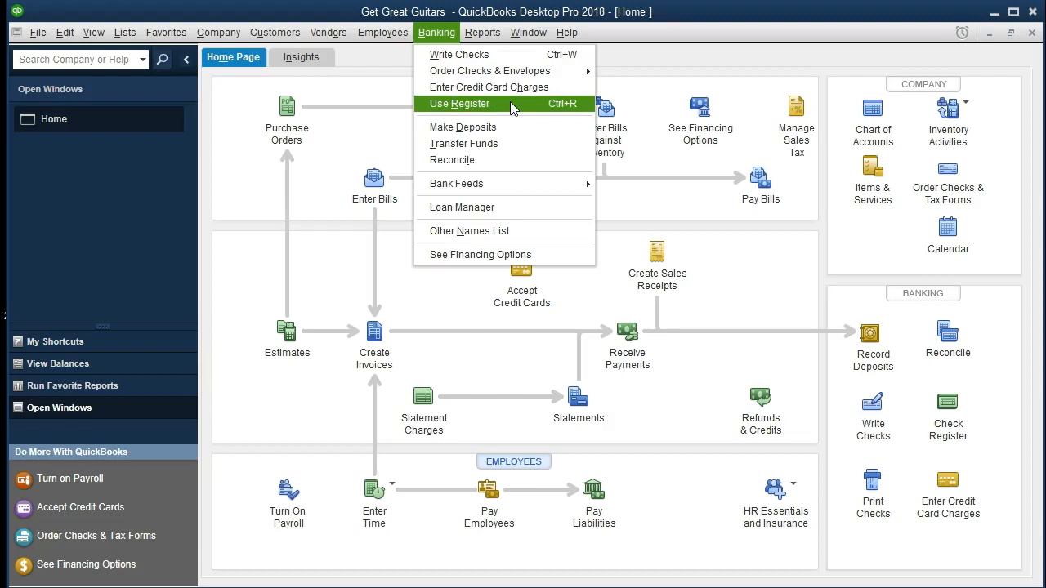
click(459, 104)
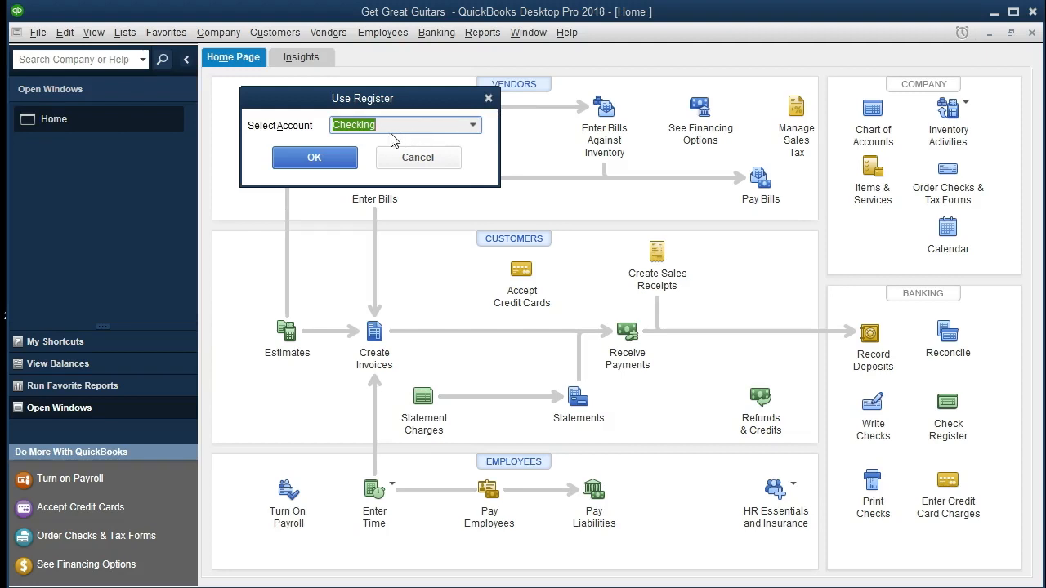
click(472, 128)
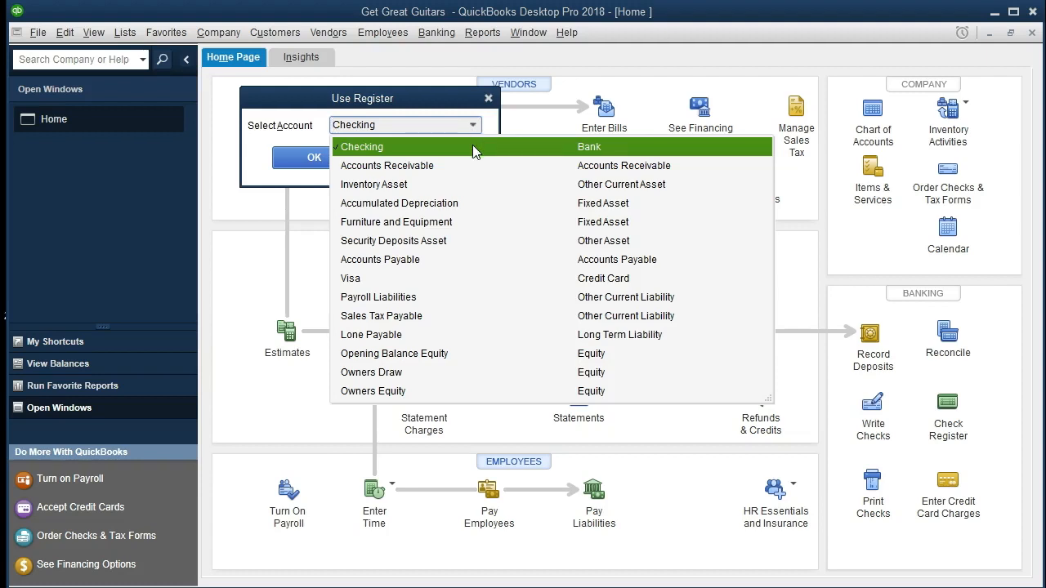
click(473, 147)
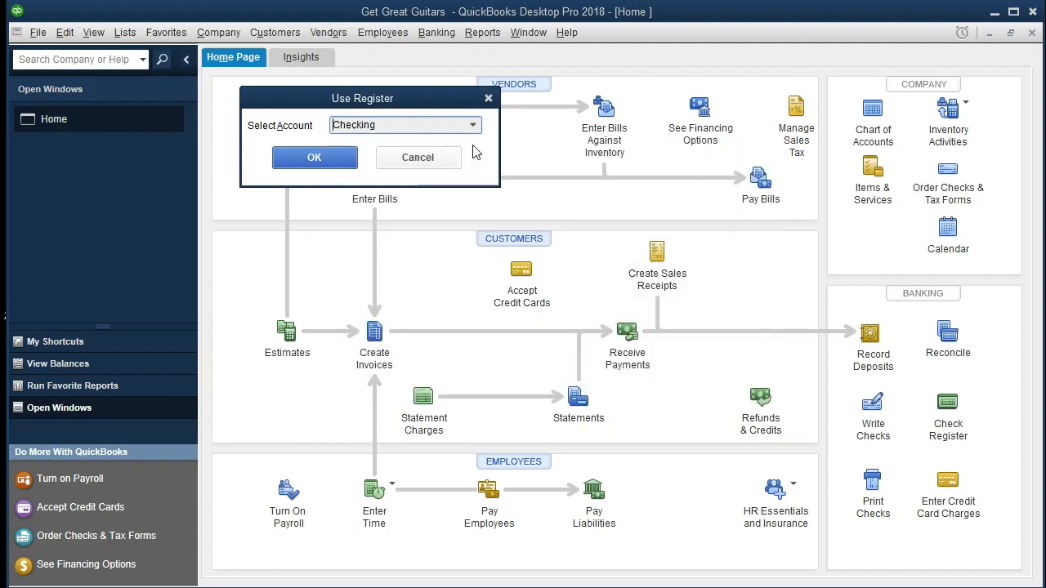
click(347, 163)
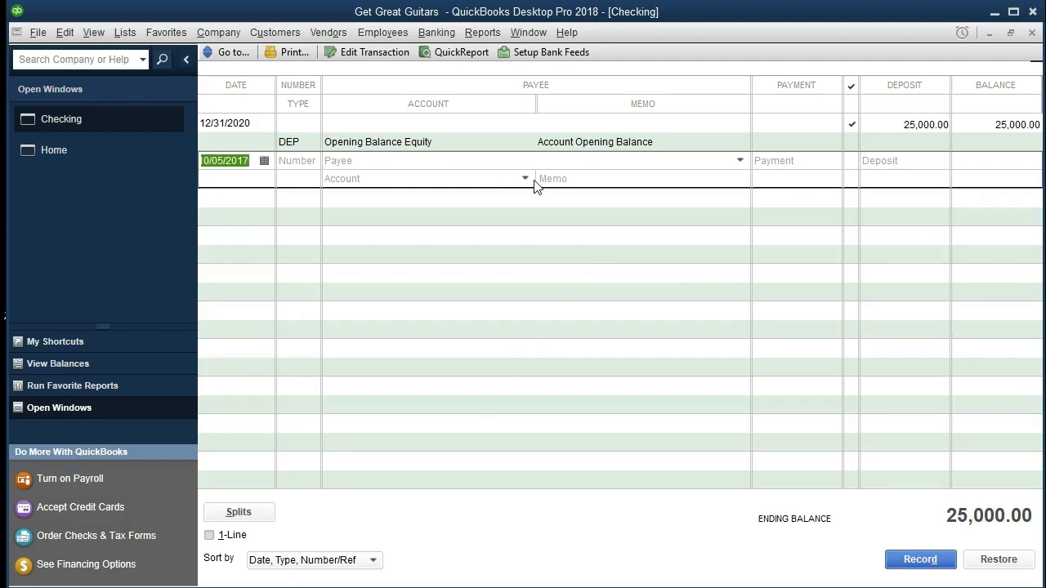
Start a new Checking register entry with number 1 and the date 01/10/2021.
click(301, 161)
text(1)
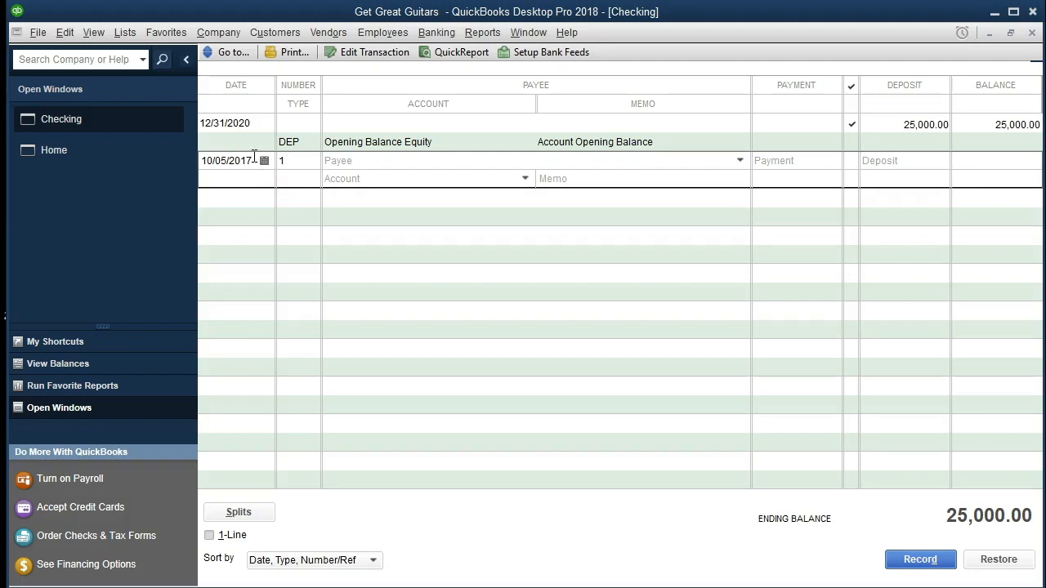
drag(254, 157, 184, 152)
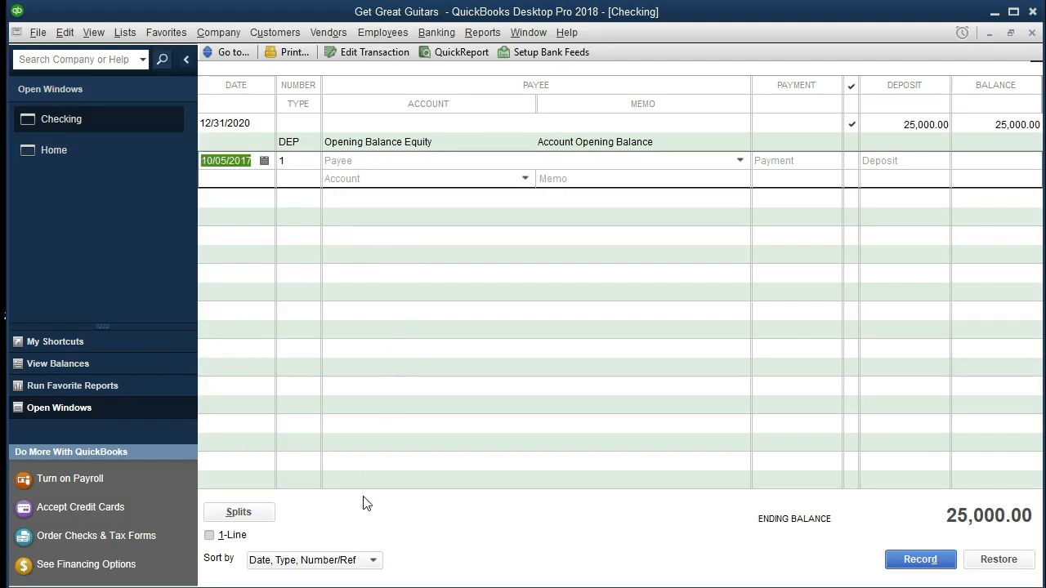
text(01)
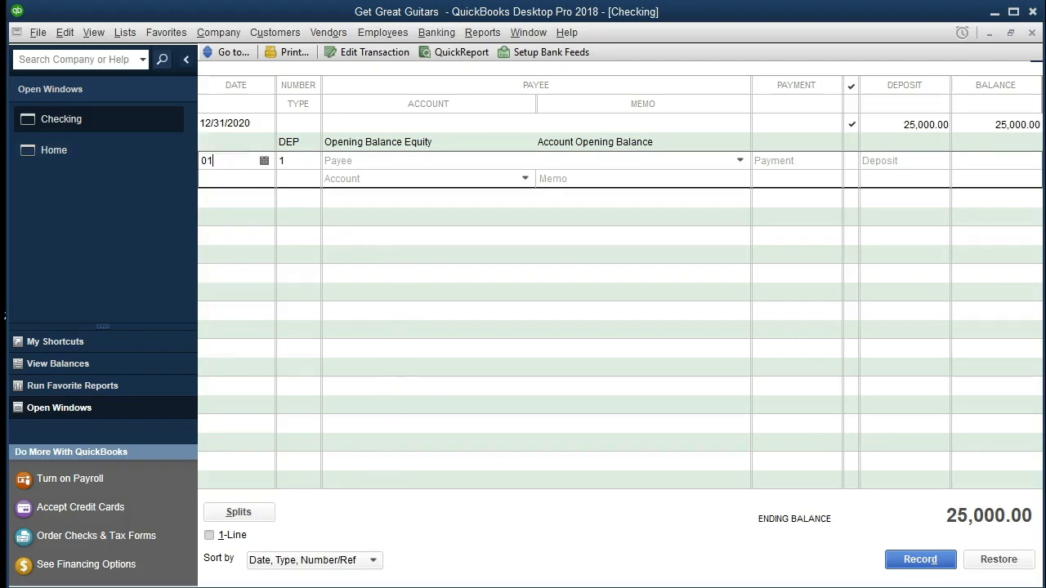
text(1021)
key(Tab)
key(Tab)
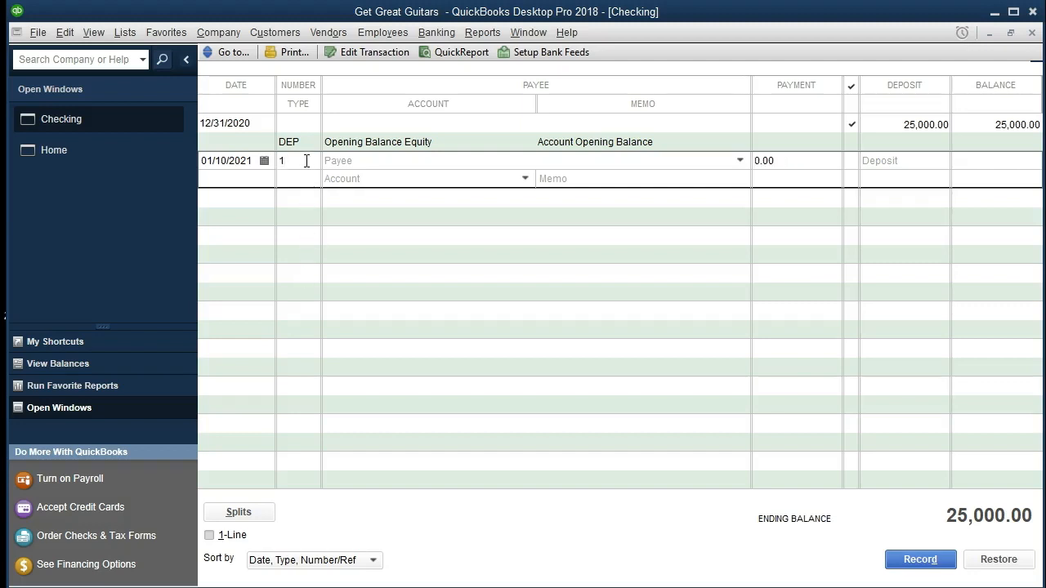
Replace the register entry's number with DEP and enter a deposit amount of 65,000.
key(BackSpace)
text(DEP)
key(Tab)
key(Tab)
key(Tab)
key(Tab)
text(65000)
Assign the 65,000 deposit to the Owners Equity account and enter the memo "Owner investment".
click(357, 178)
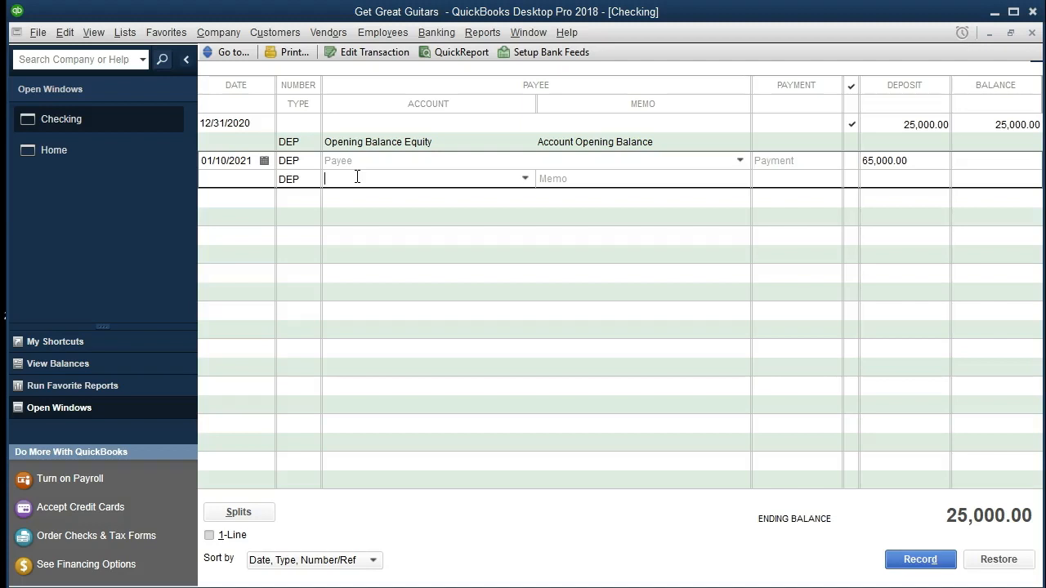
click(525, 179)
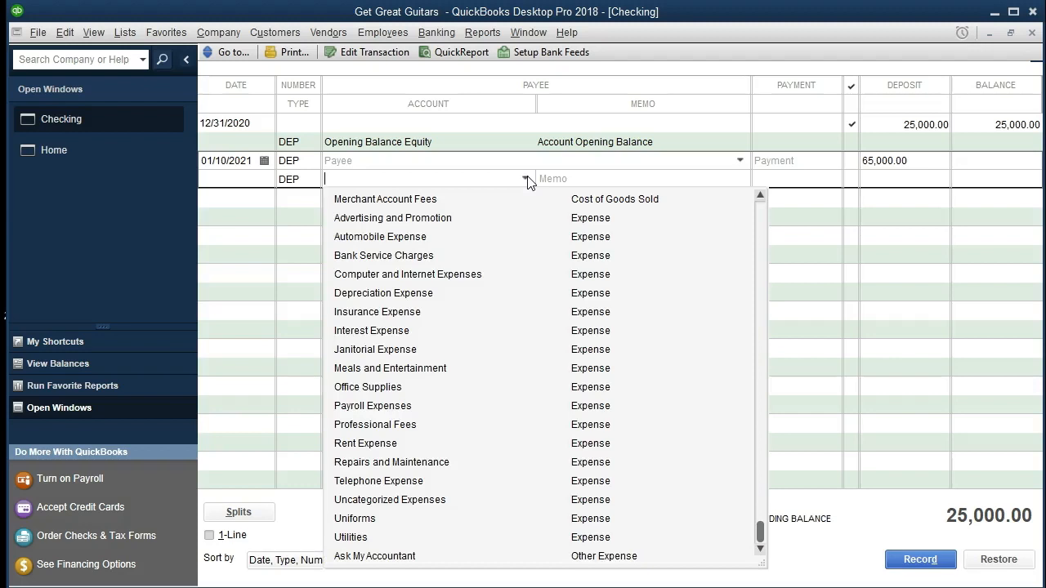
scroll(511, 343, up, 1)
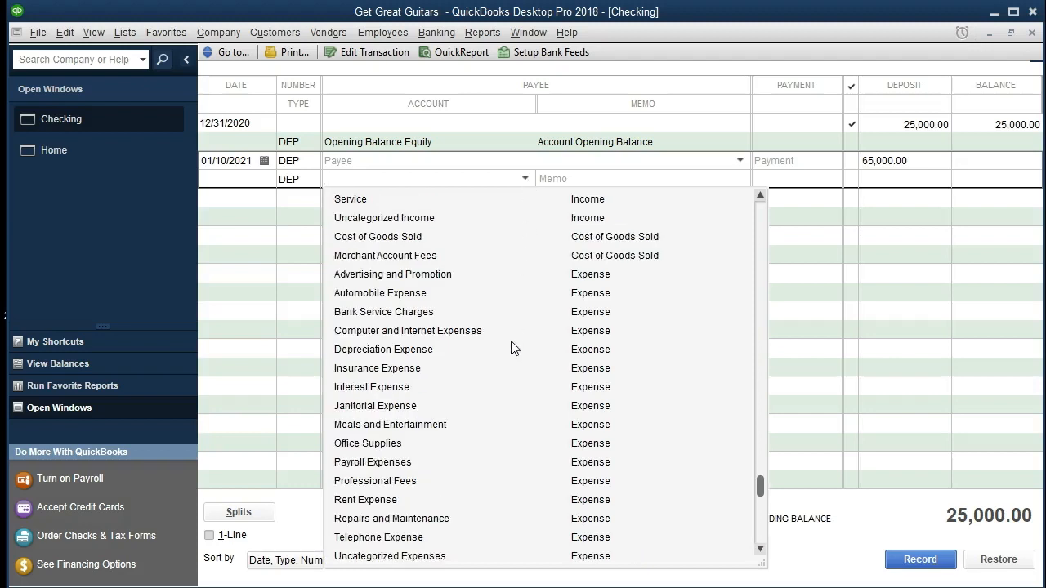
scroll(511, 343, up, 1)
scroll(510, 349, up, 1)
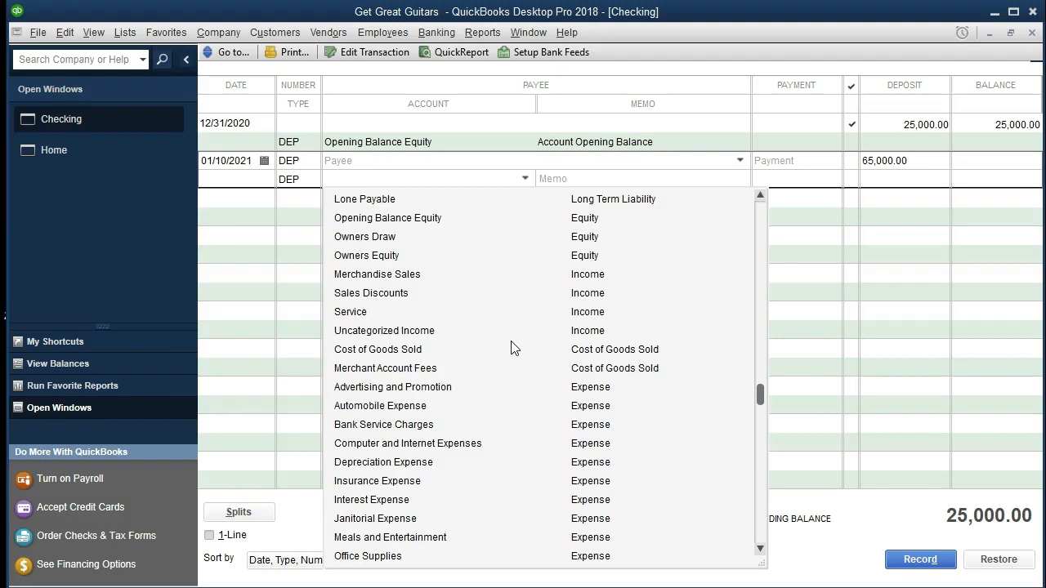
scroll(513, 349, up, 1)
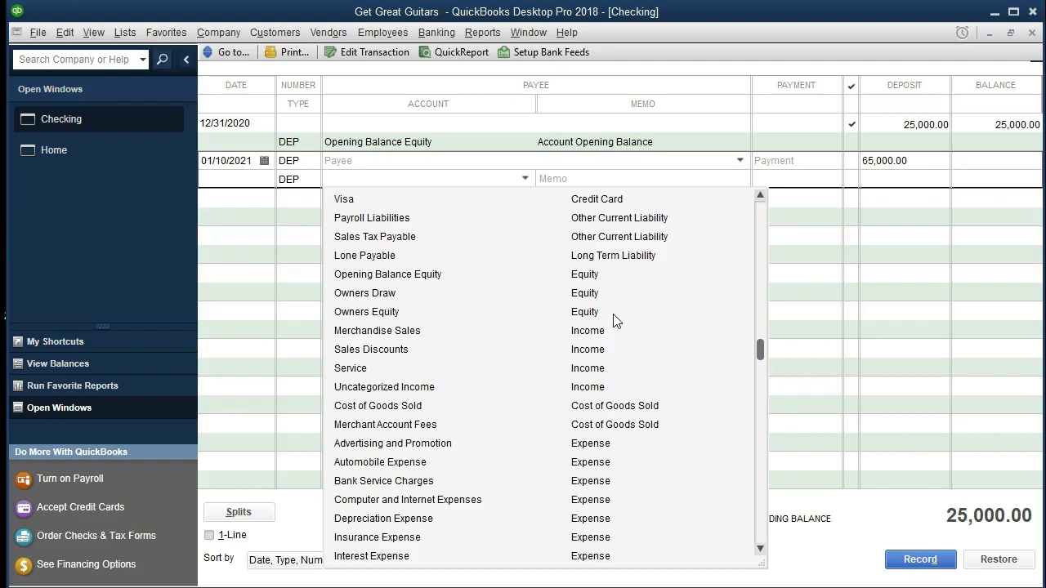
click(368, 315)
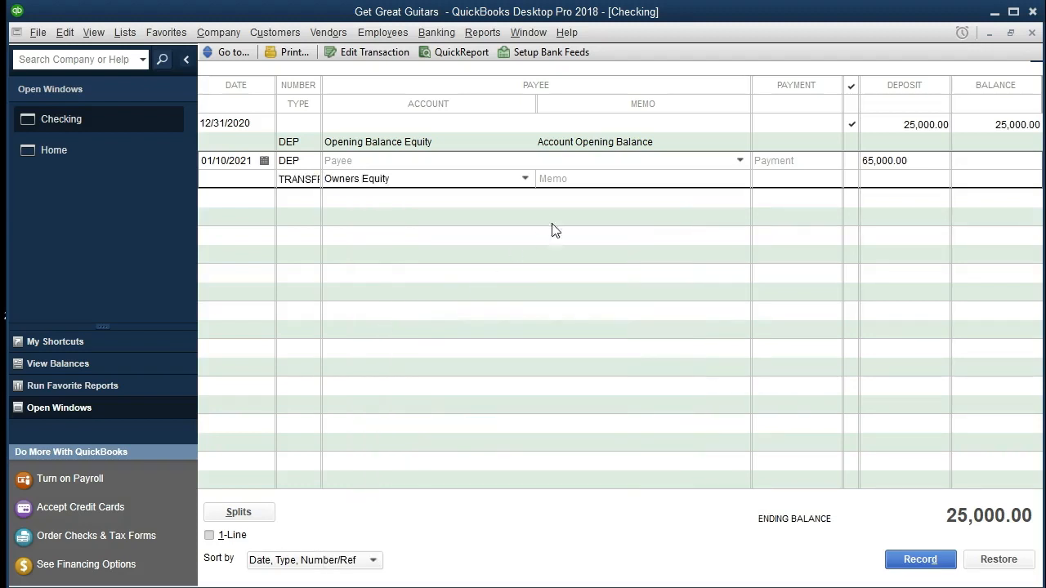
key(Tab)
text(Owner investment)
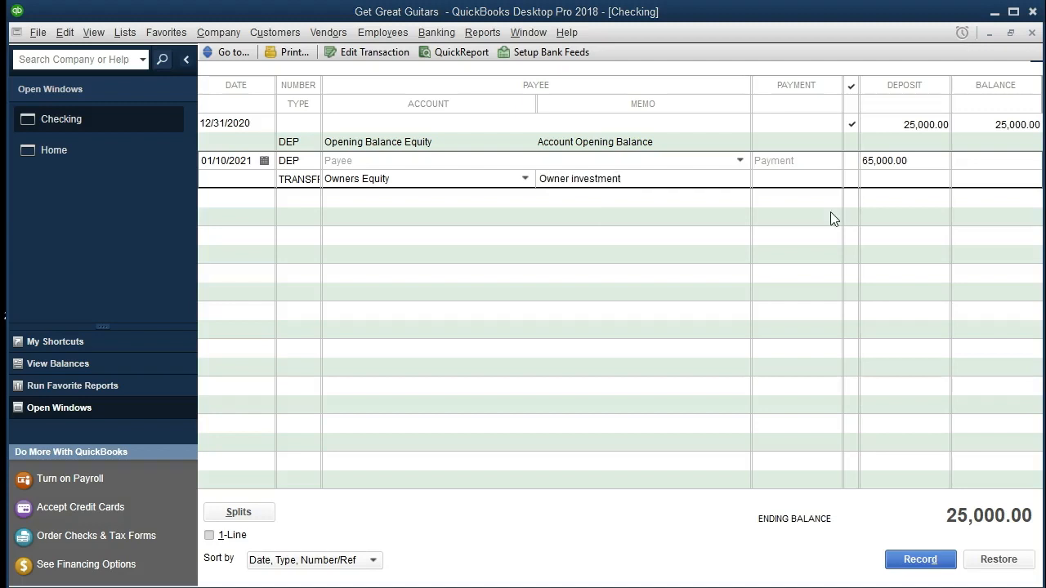
Record the 65,000 deposit in the Checking register, accepting the posting to the Owners Equity retained earnings account.
click(907, 161)
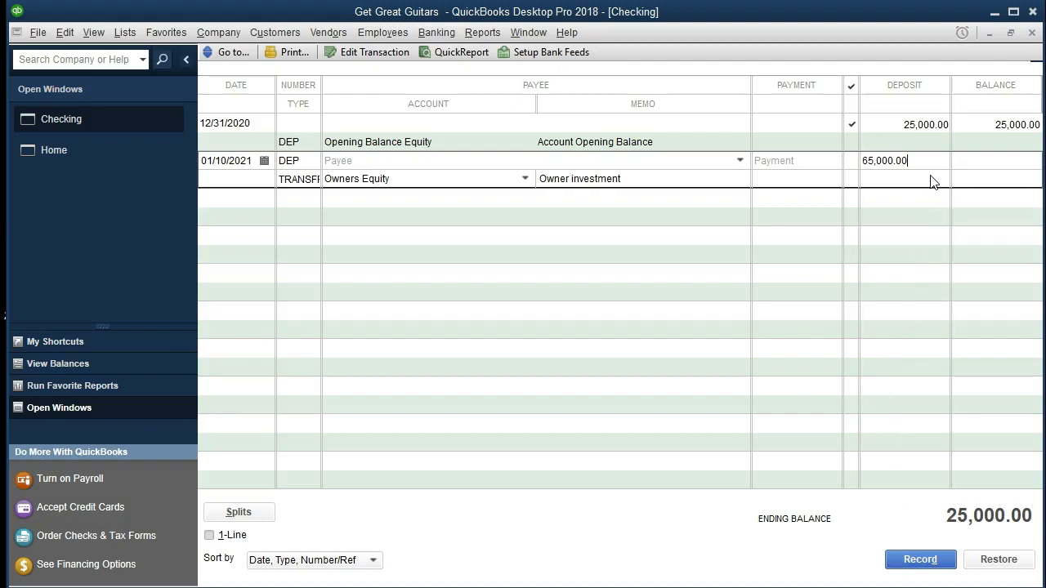
key(Return)
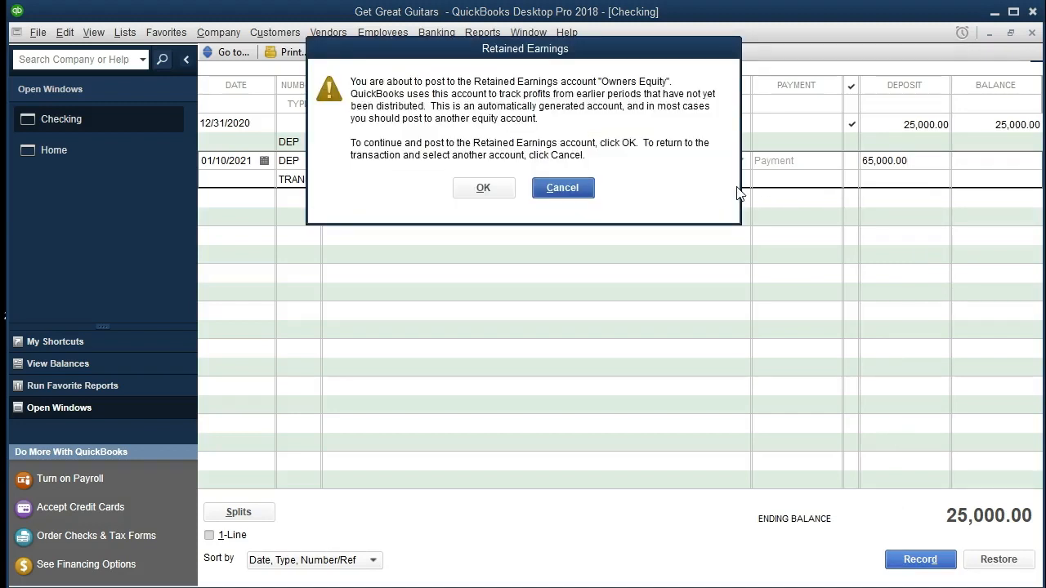
drag(630, 57, 636, 228)
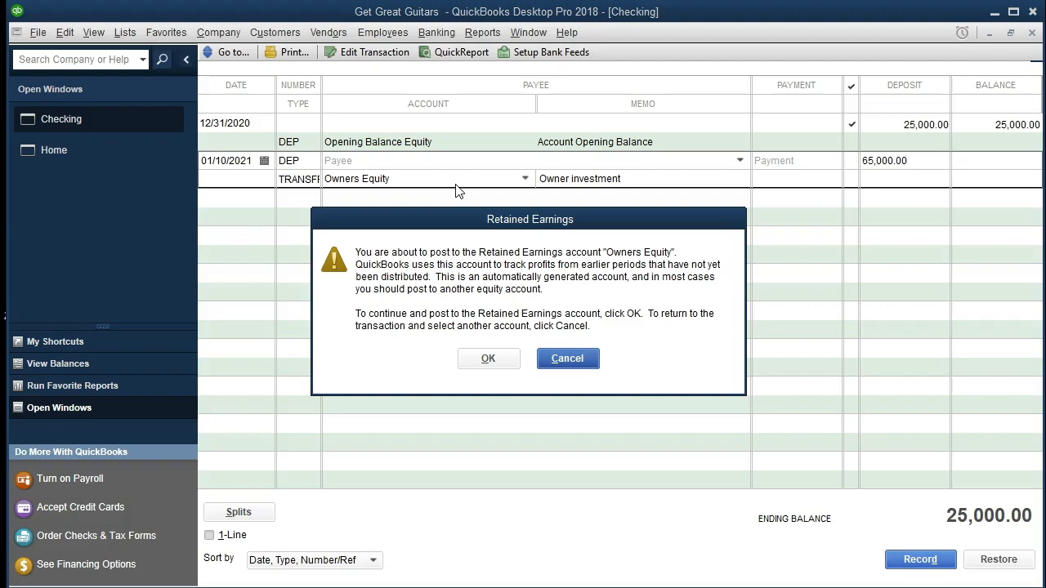
click(479, 362)
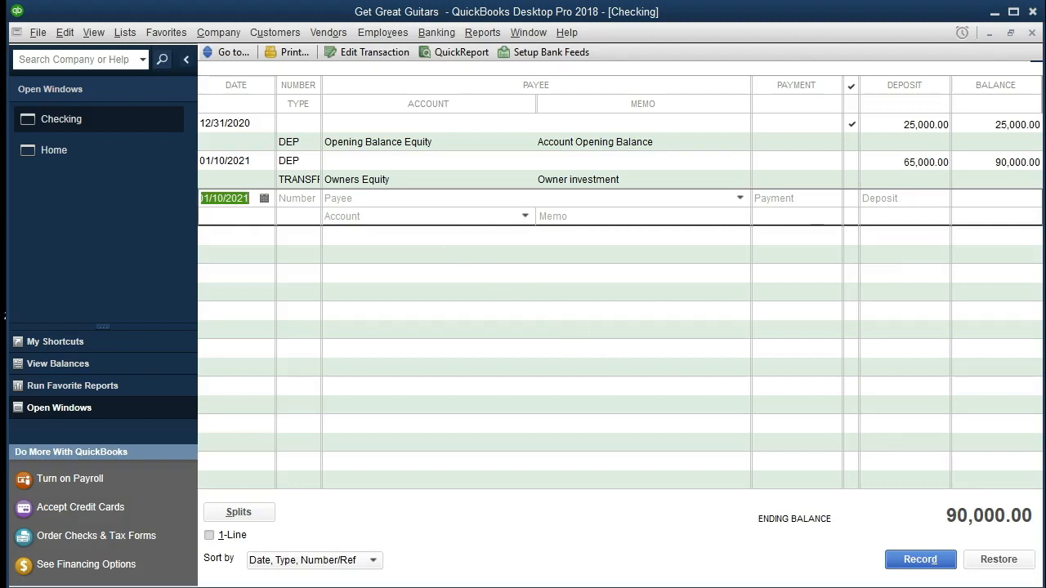
Start another Checking register entry dated 01/10/2021 with the number Dep.
key(alt+Tab)
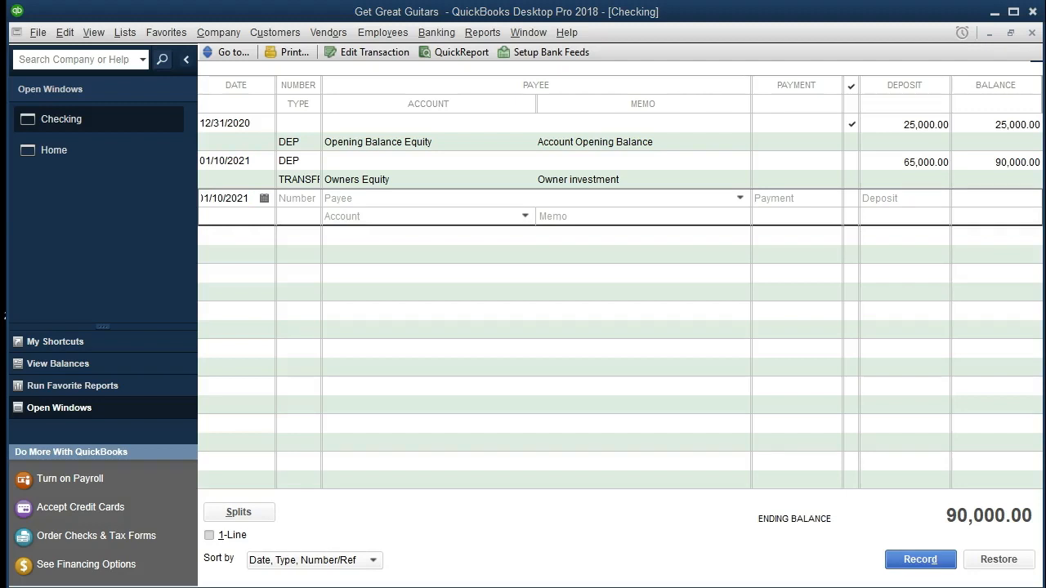
click(253, 197)
key(Tab)
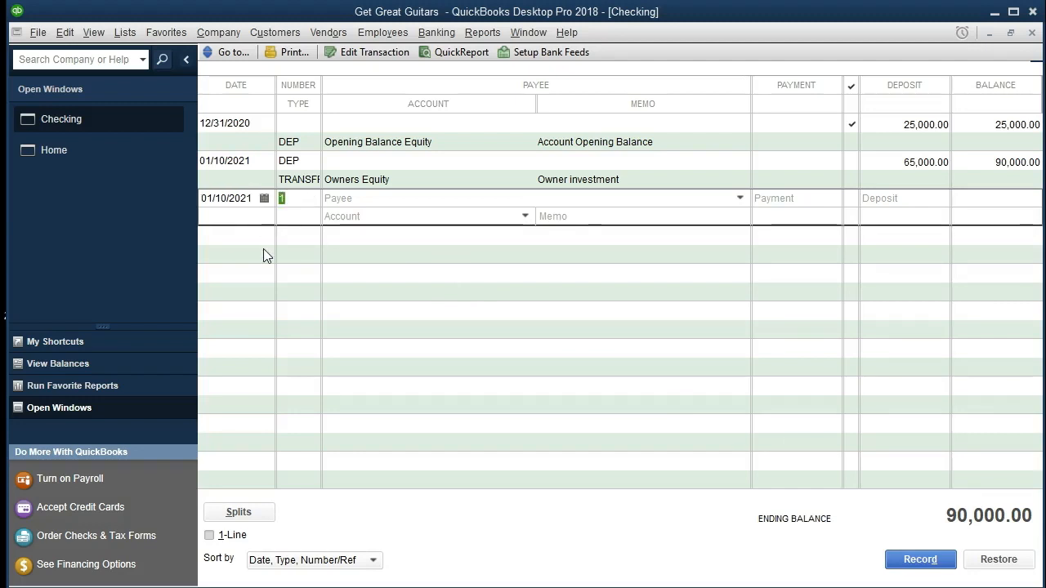
text(Dep)
key(Tab)
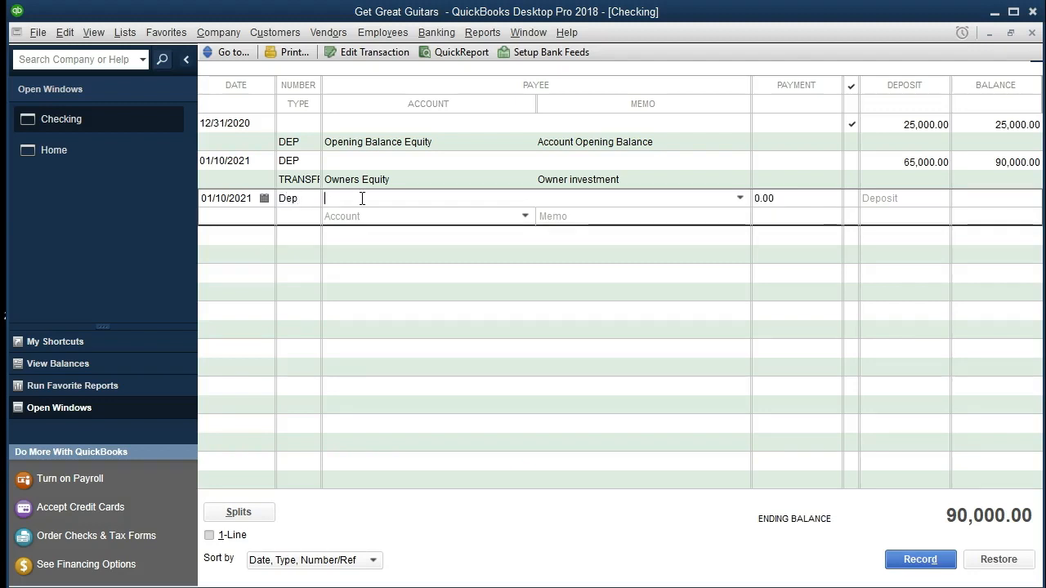
Enter Chase as the payee and quick-add it to the name list with the type Other.
text(Chase)
key(Tab)
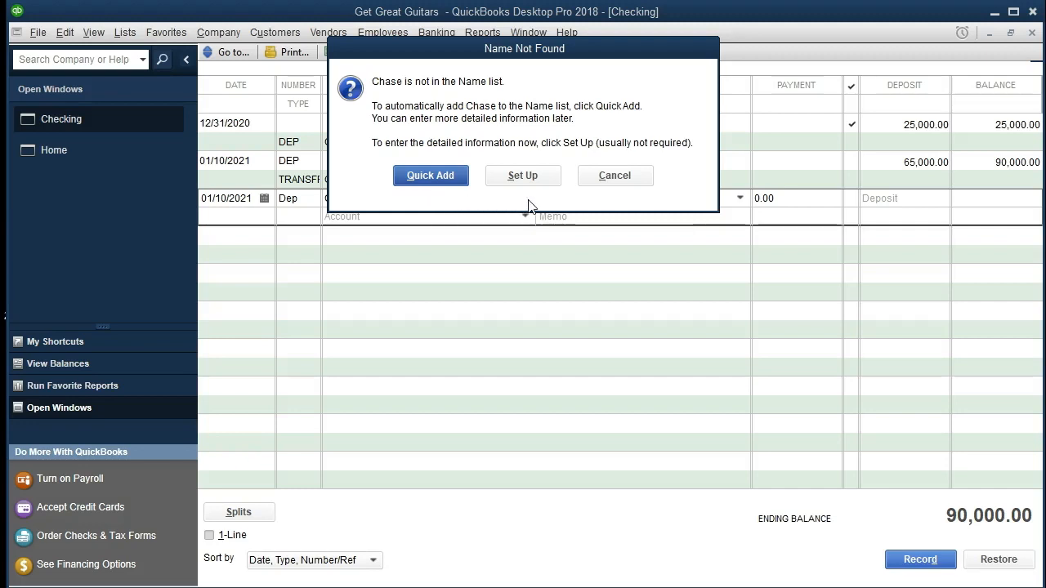
click(430, 178)
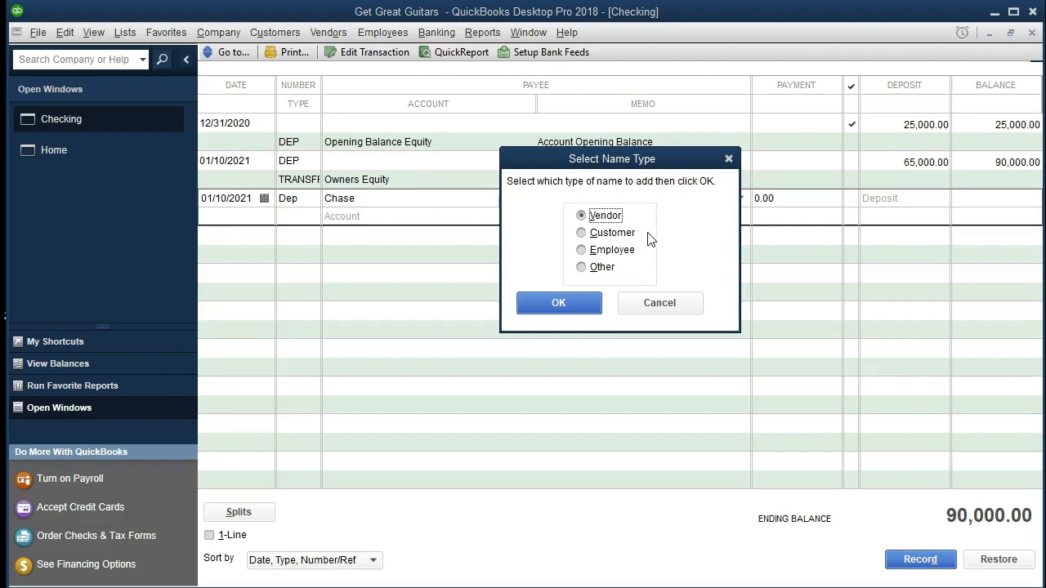
click(581, 267)
click(529, 311)
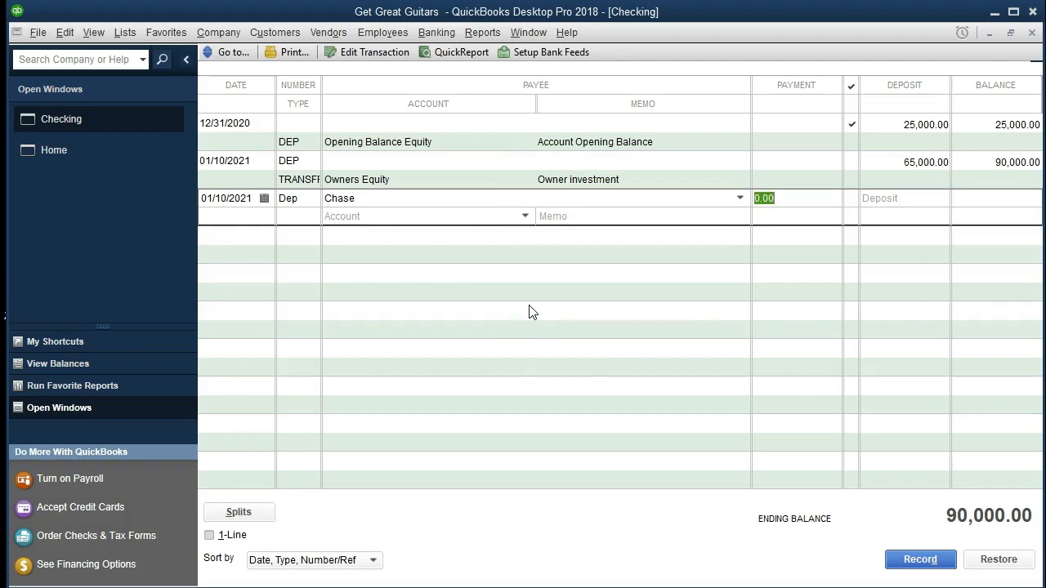
Enter a deposit amount of 50,000 for the Chase entry.
key(Tab)
key(Tab)
text(50)
text(000)
key(Tab)
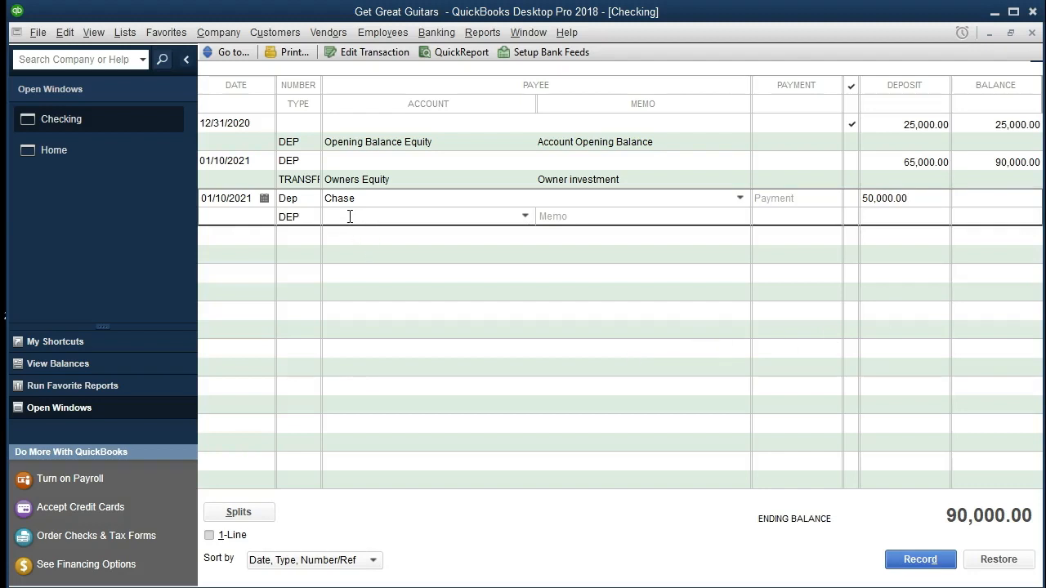
Assign the 50,000 deposit to Loan Payable with the memo "Take out loan" and record the entry.
text(Loan Payable)
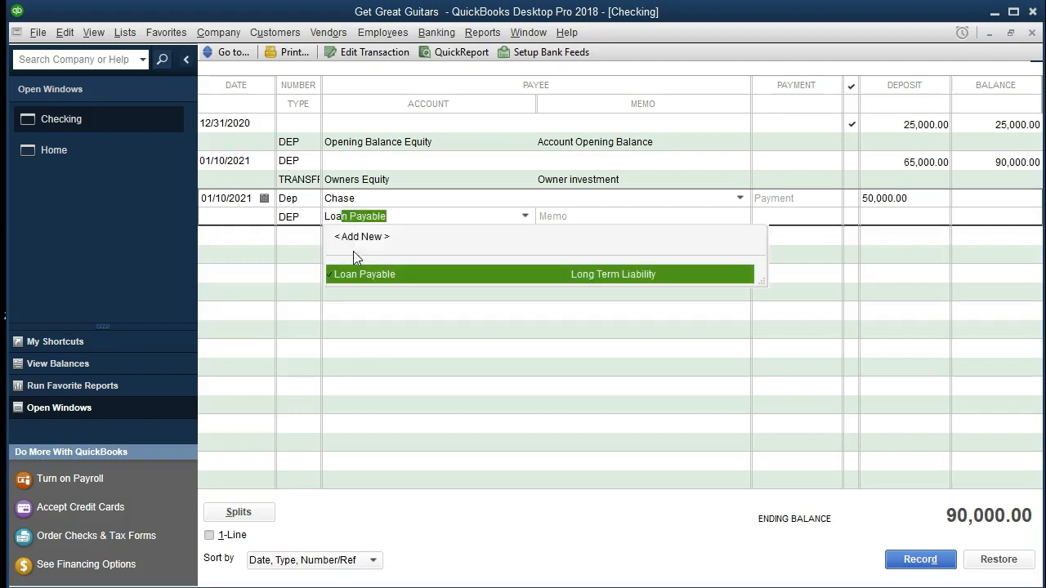
key(Tab)
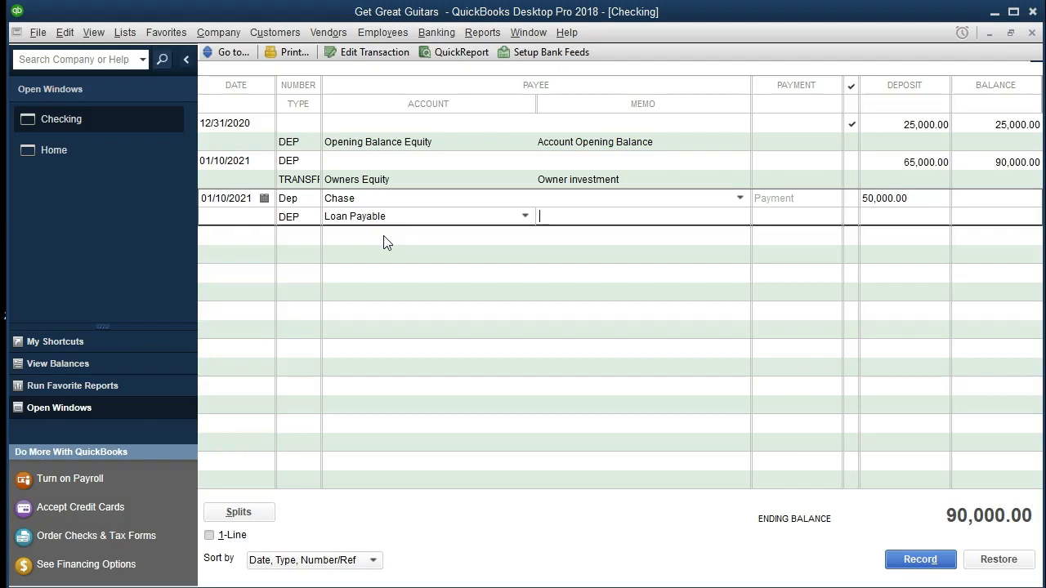
text(Take out loan)
key(Return)
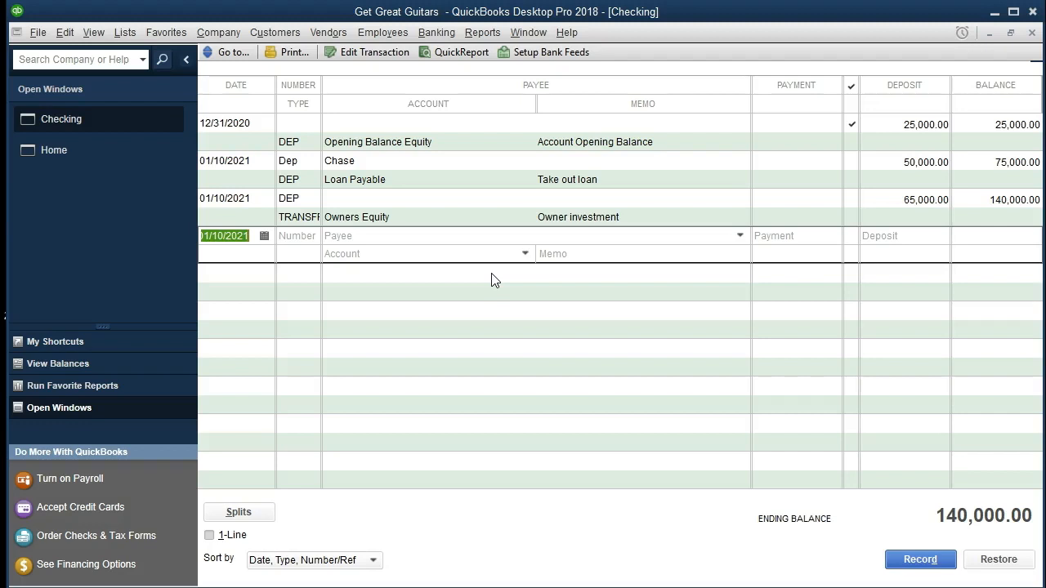
Run the Balance Sheet Standard report as of 12/31/2021.
click(492, 37)
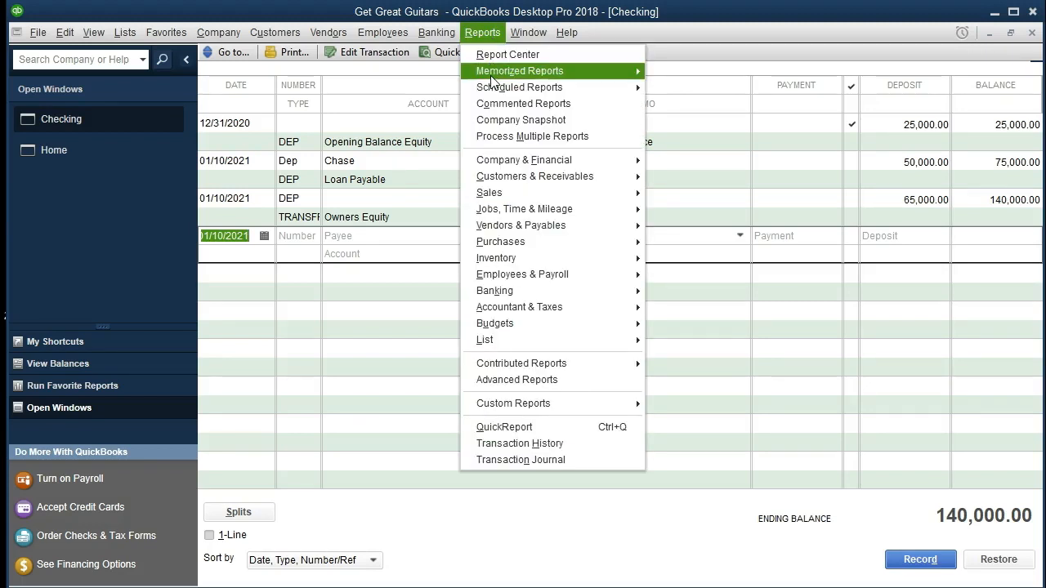
mouse_move(491, 76)
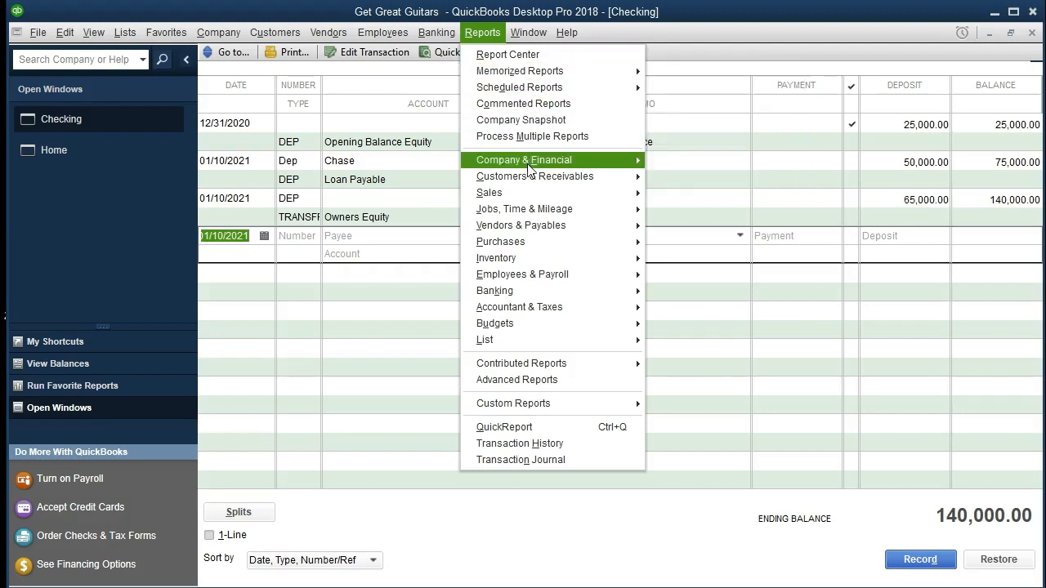
mouse_move(615, 166)
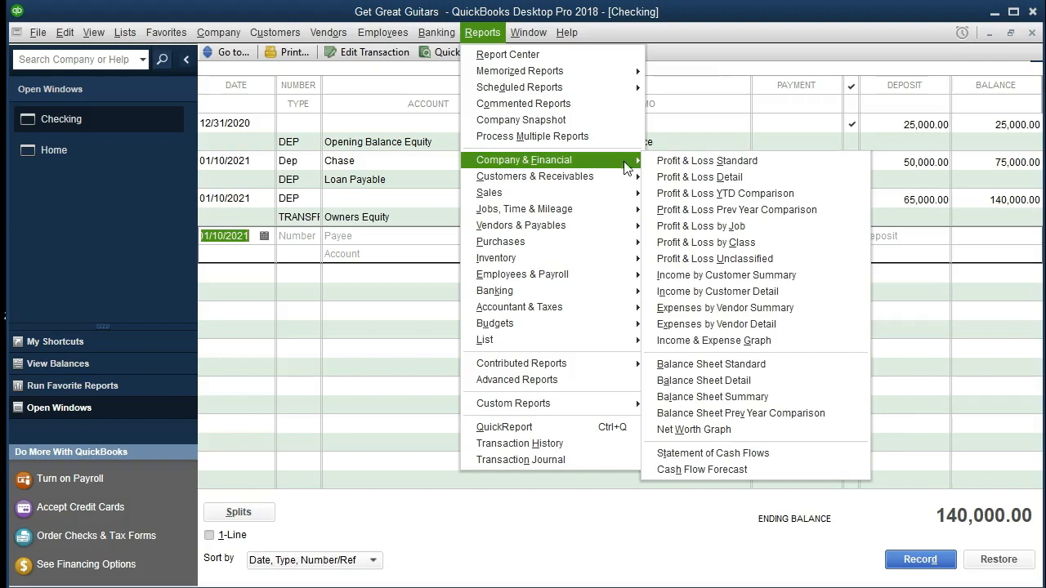
click(820, 373)
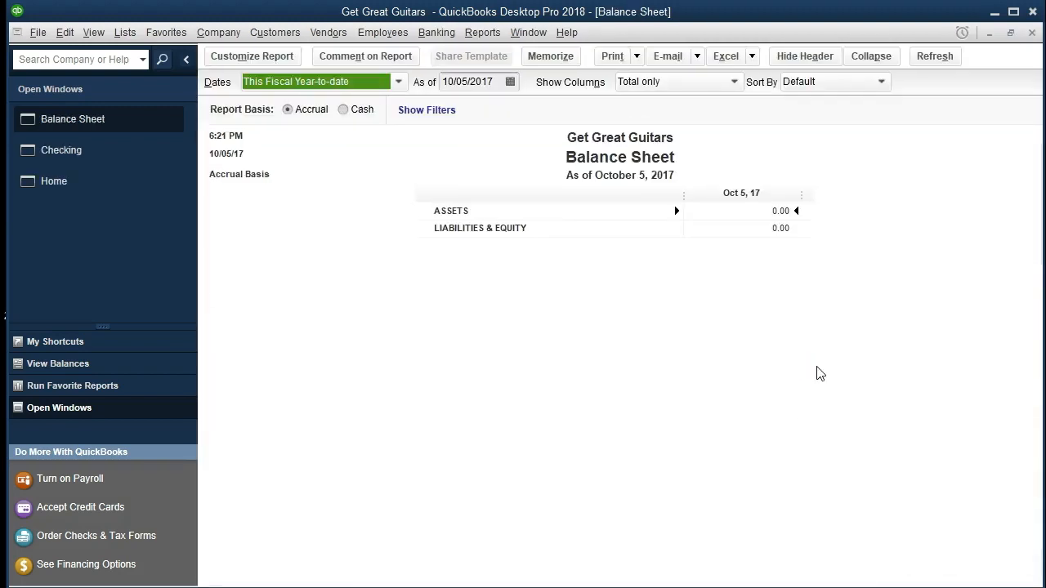
key(Tab)
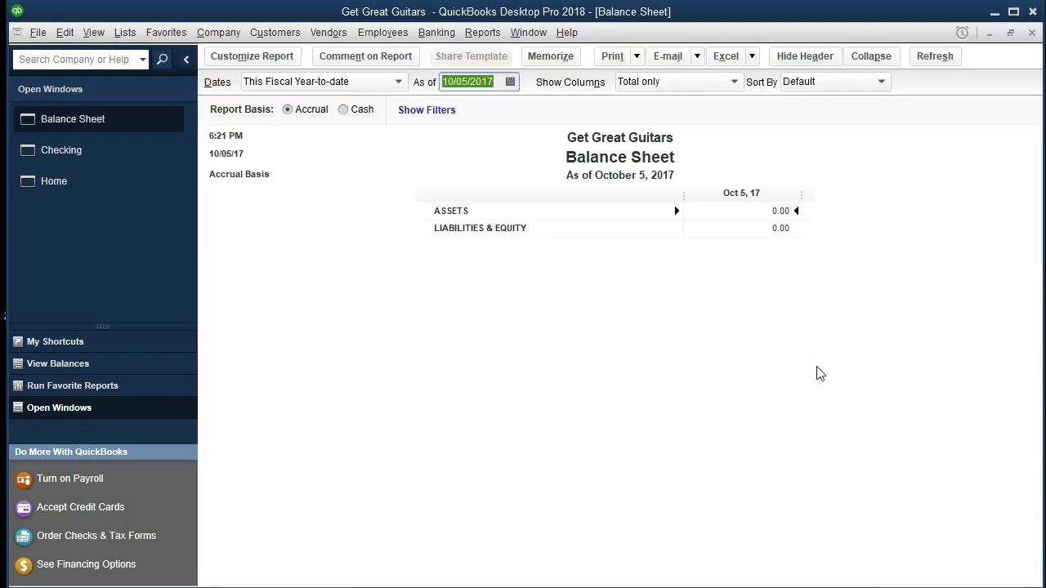
text(1)
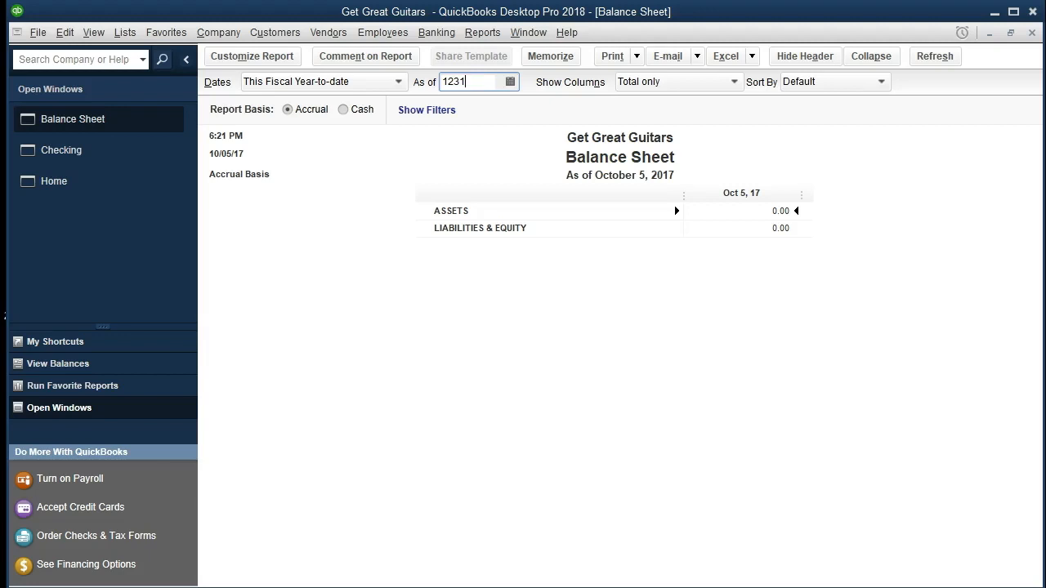
text(2/31/2021)
key(Tab)
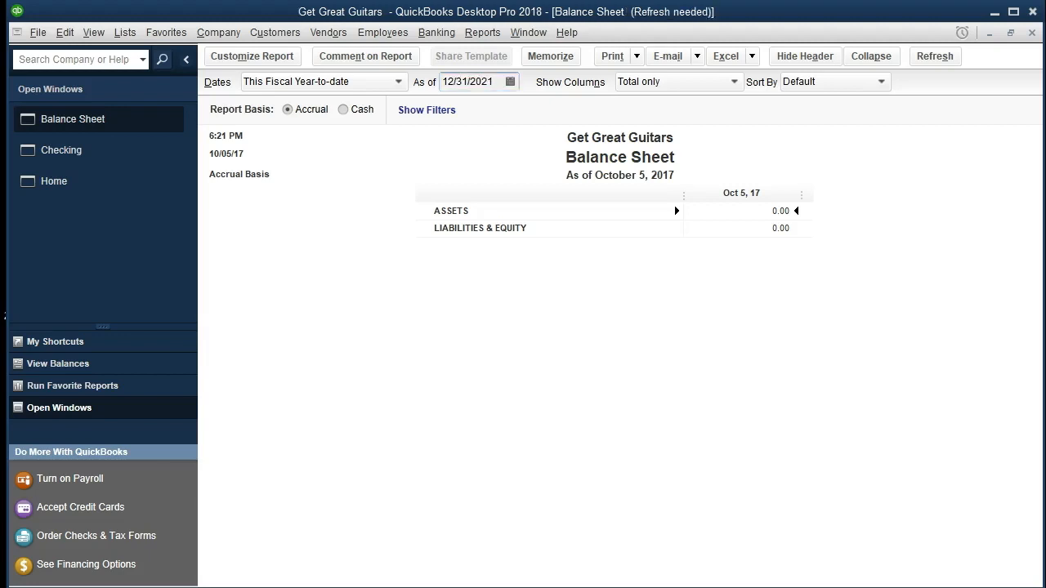
Open the transaction detail behind the balance sheet's Checking amount and set its start date to 01/01/2021.
scroll(839, 420, down, 1)
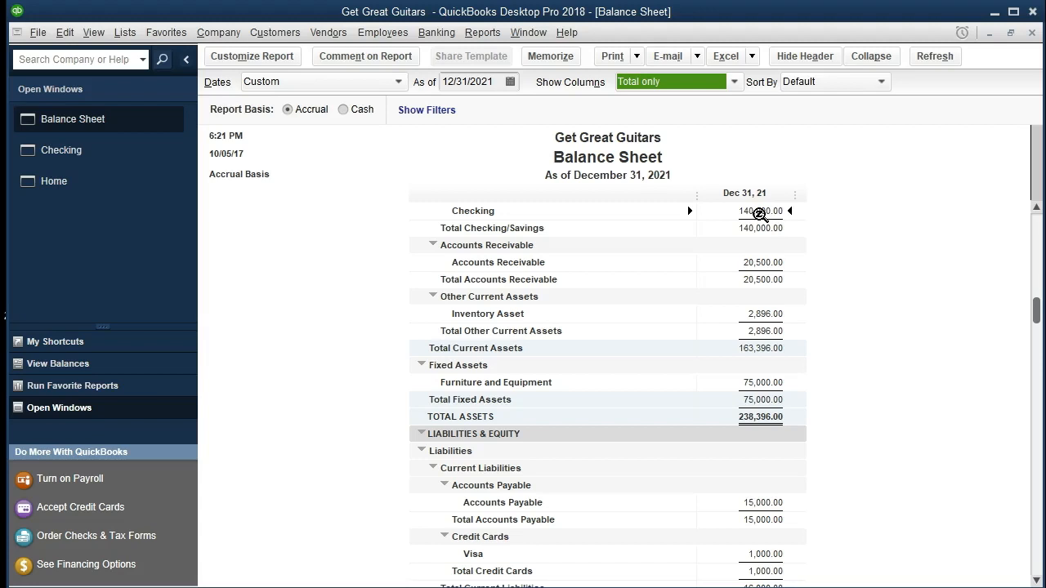
double_click(759, 214)
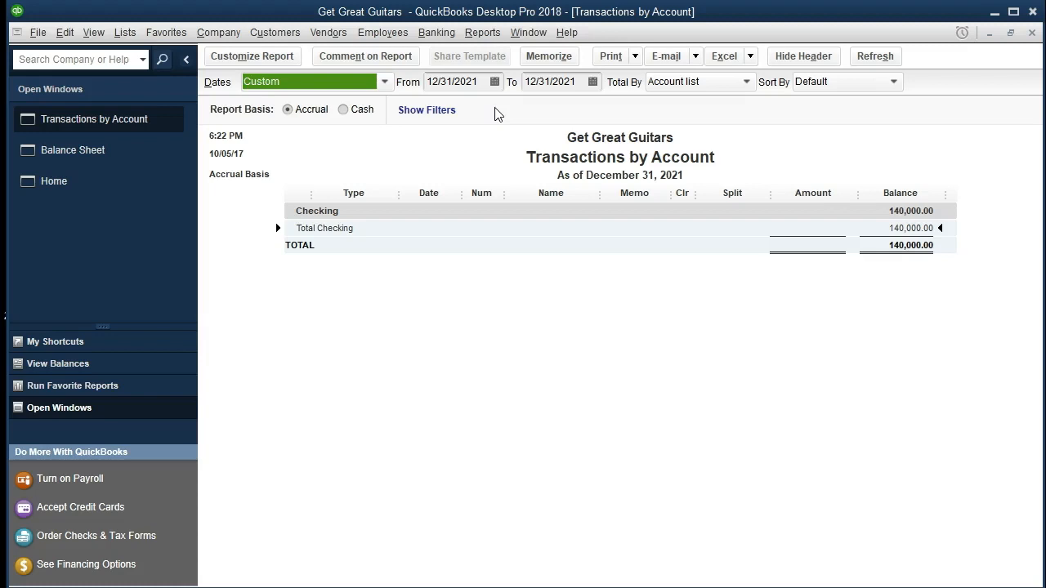
key(Tab)
text(010121)
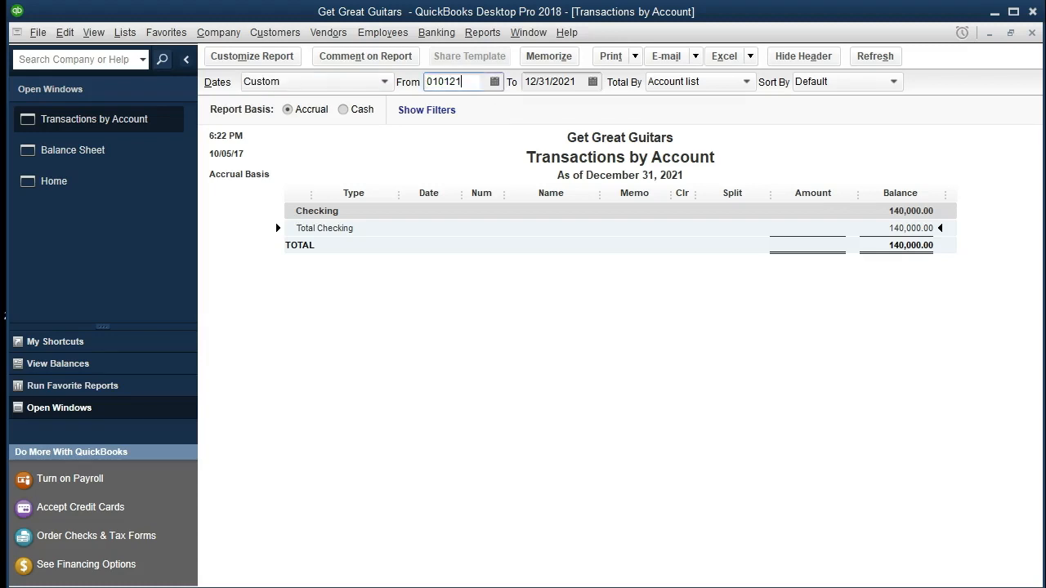
key(Tab)
key(Tab)
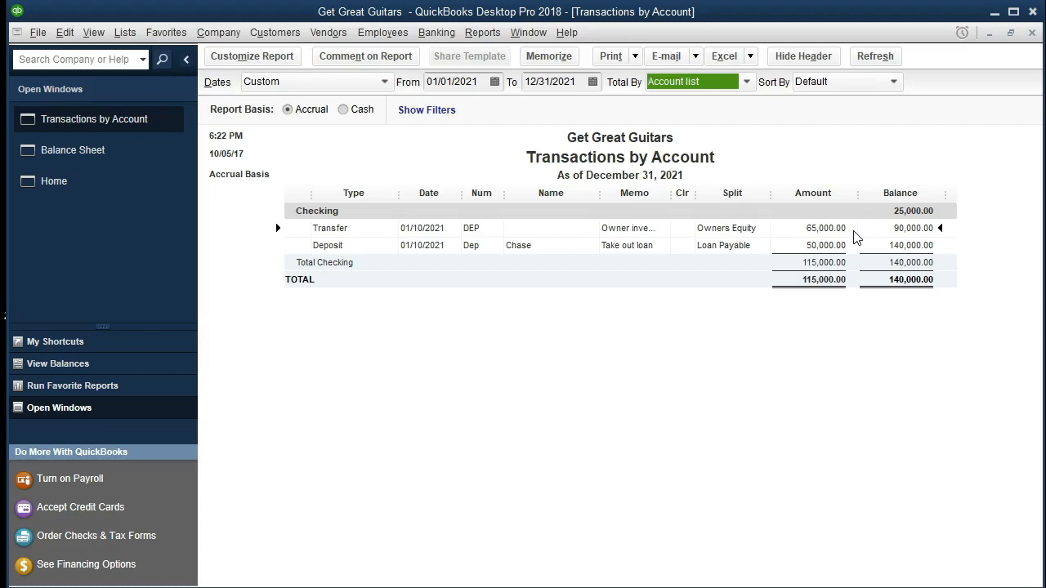
Widen the Memo column to show the full memos, and close the Checking transactions report.
drag(671, 197, 699, 205)
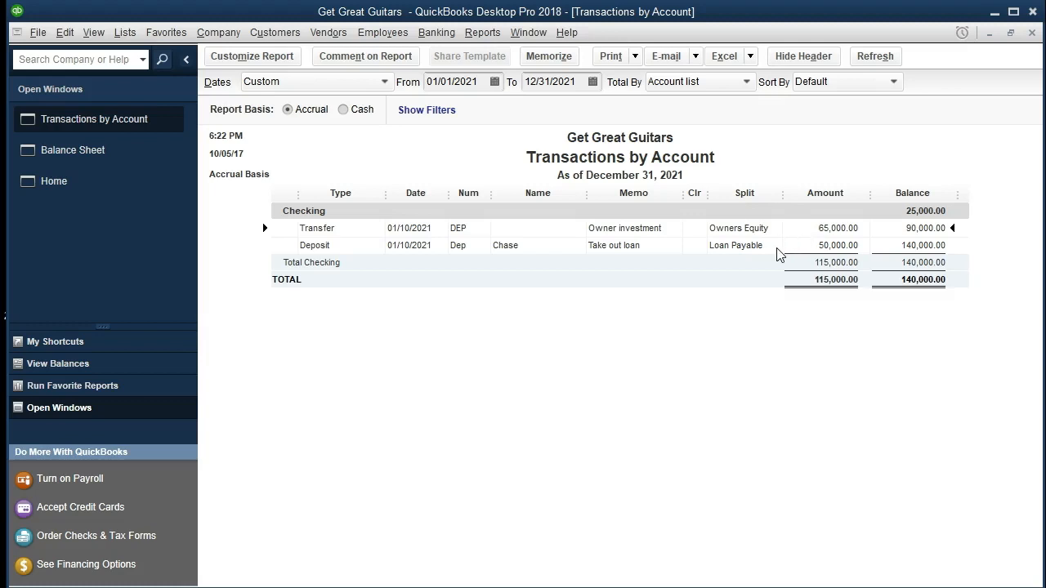
click(1031, 35)
click(482, 250)
click(603, 283)
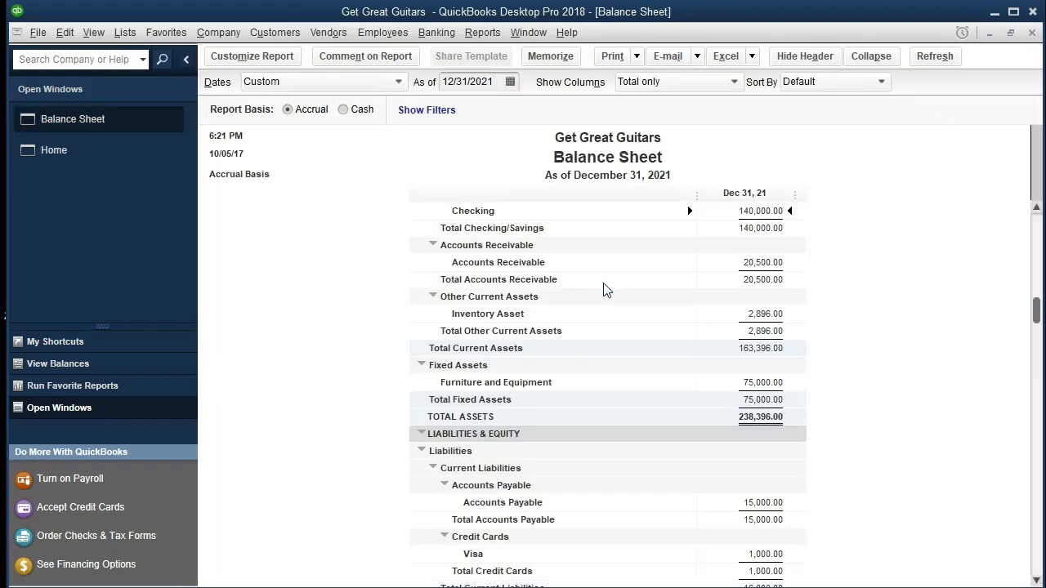
Review the Loan Payable transactions behind the balance sheet amount from 01/01/2021 to 12/31/2021, and close the detail report.
scroll(560, 421, down, 1)
scroll(561, 425, down, 2)
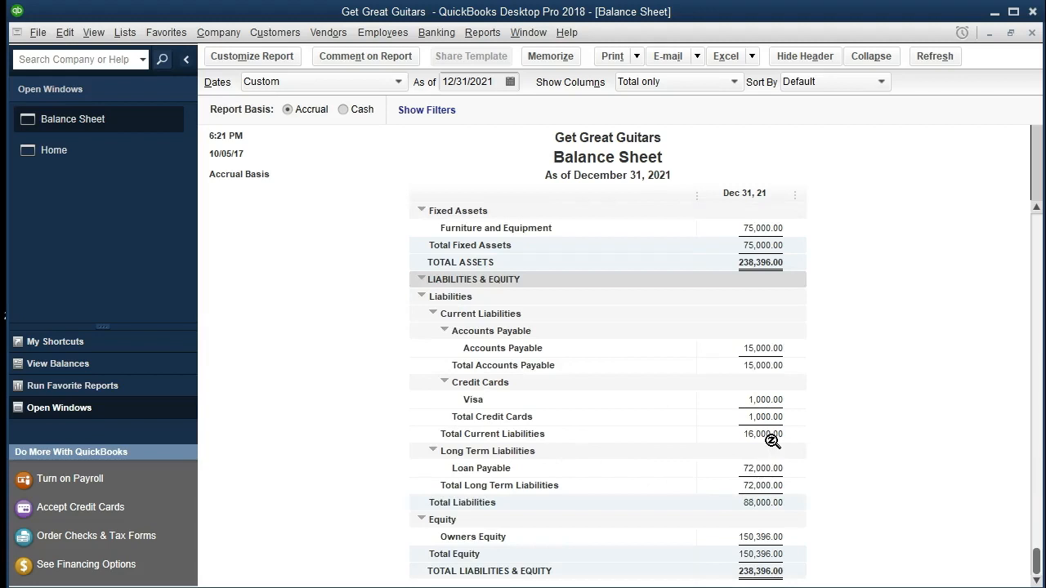
double_click(765, 468)
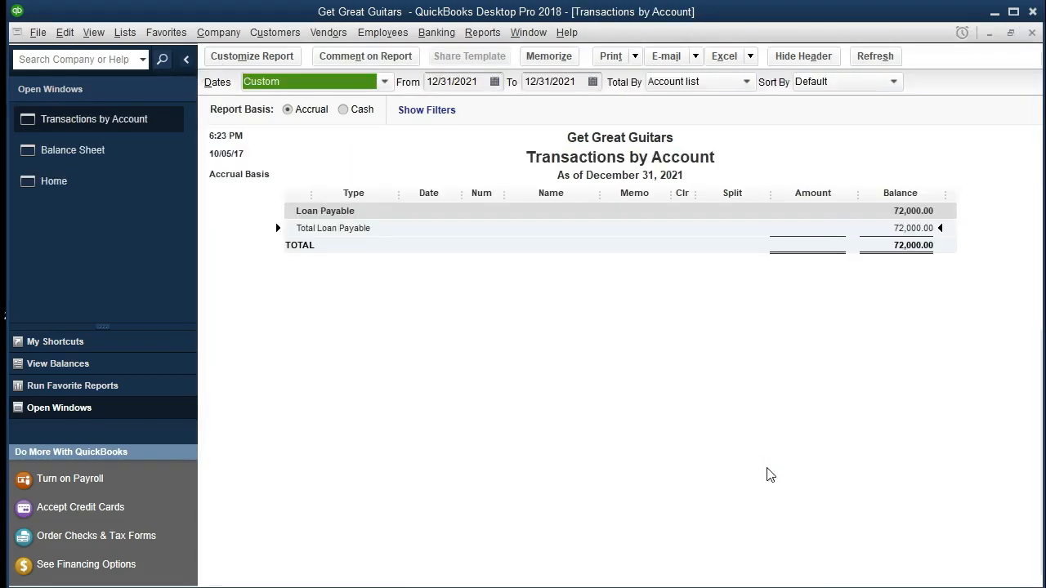
key(Tab)
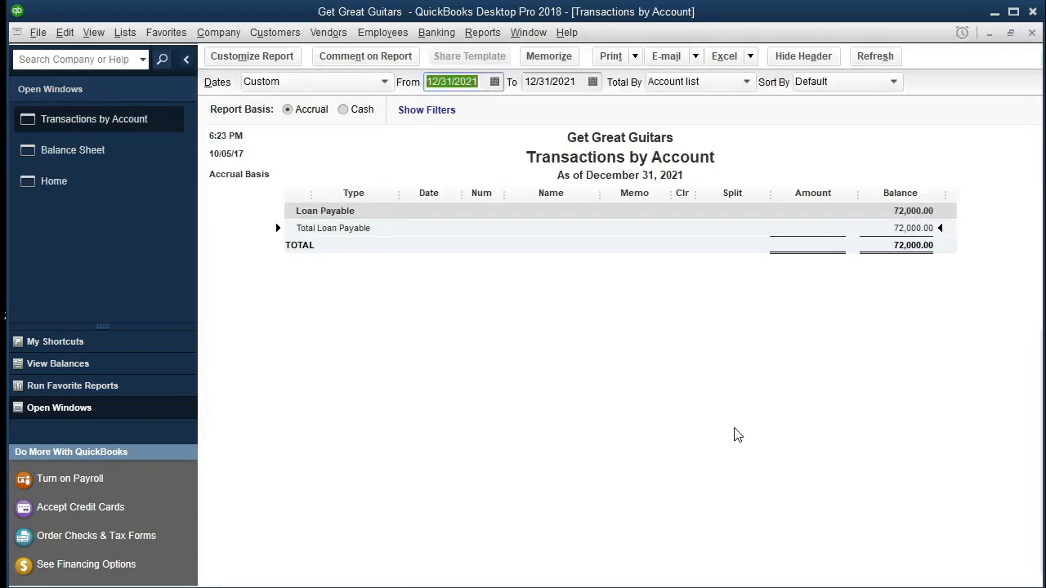
text(010121)
key(Tab)
key(Tab)
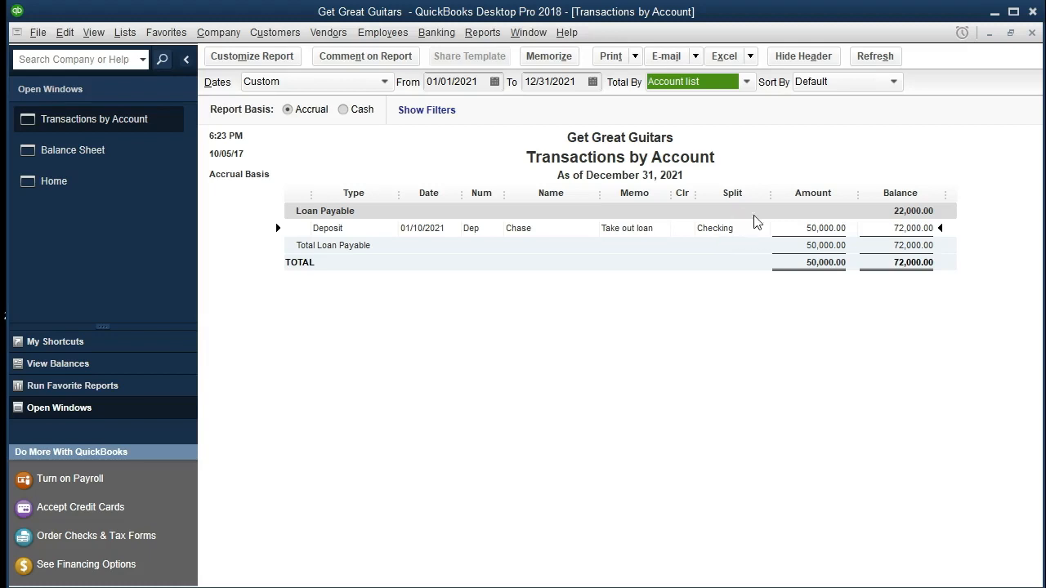
click(1030, 35)
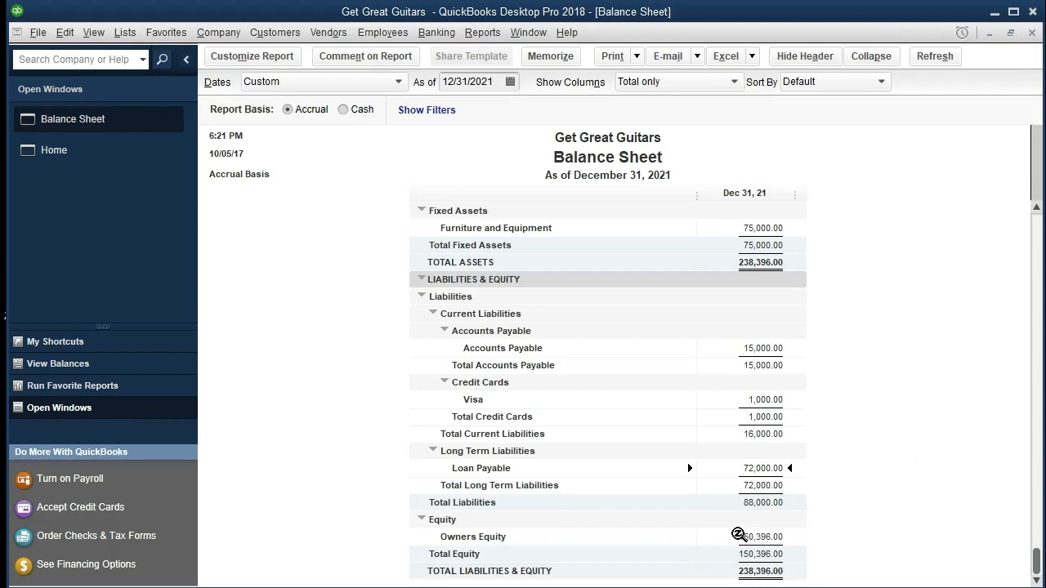
Open the transaction detail behind the balance sheet's Owners Equity amount, starting from 01/01/2021.
double_click(751, 537)
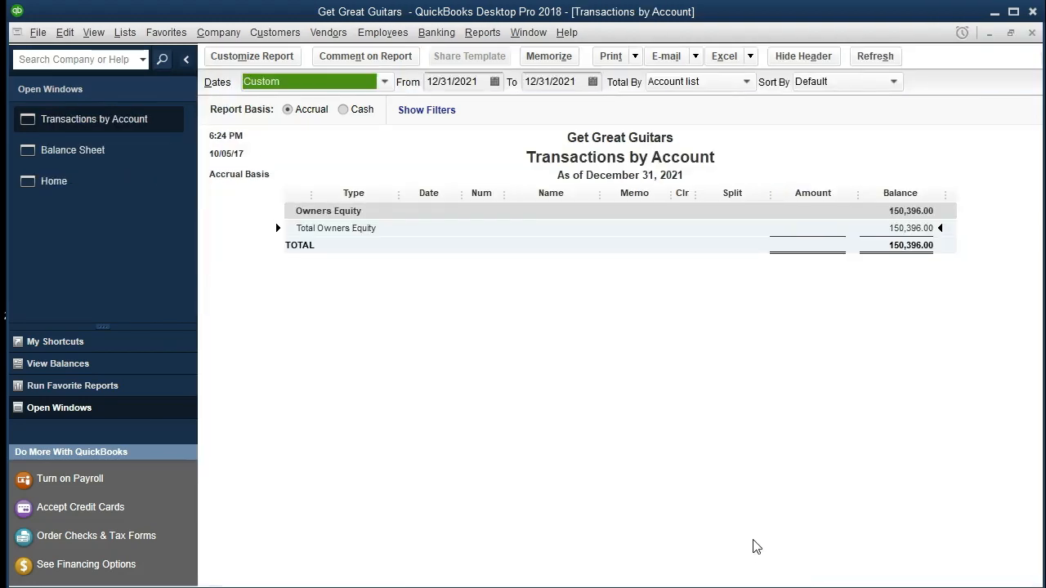
text(010121)
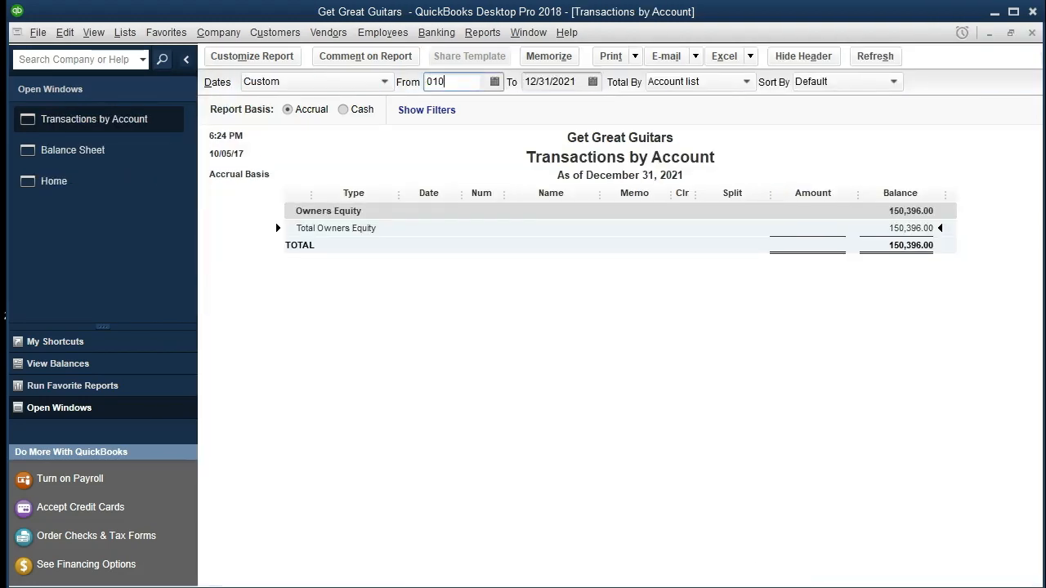
key(Tab)
key(Tab)
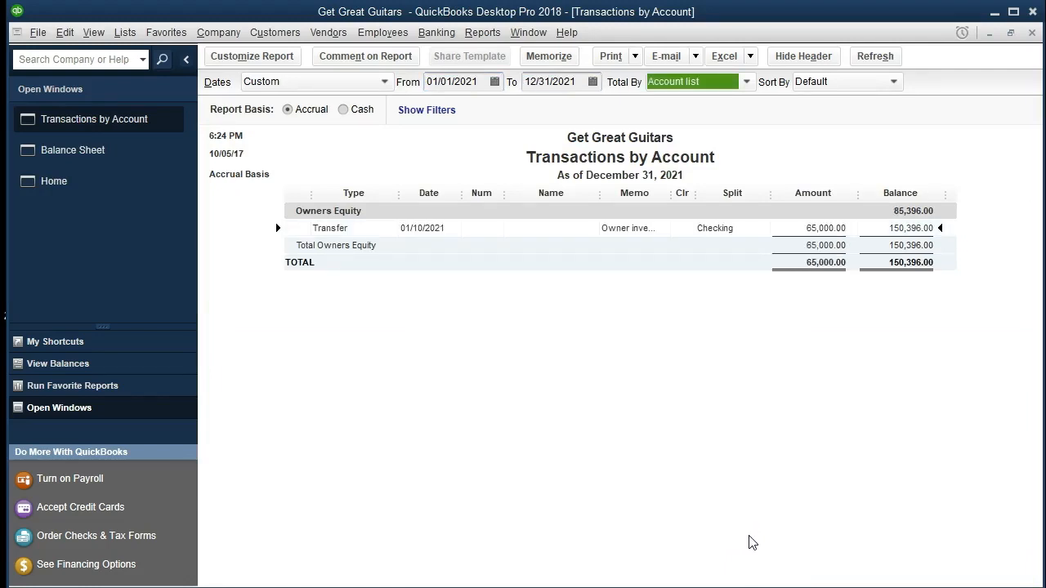
Inspect the source transfer of the 65,000 owner investment, and close it and the Owners Equity detail report.
click(809, 233)
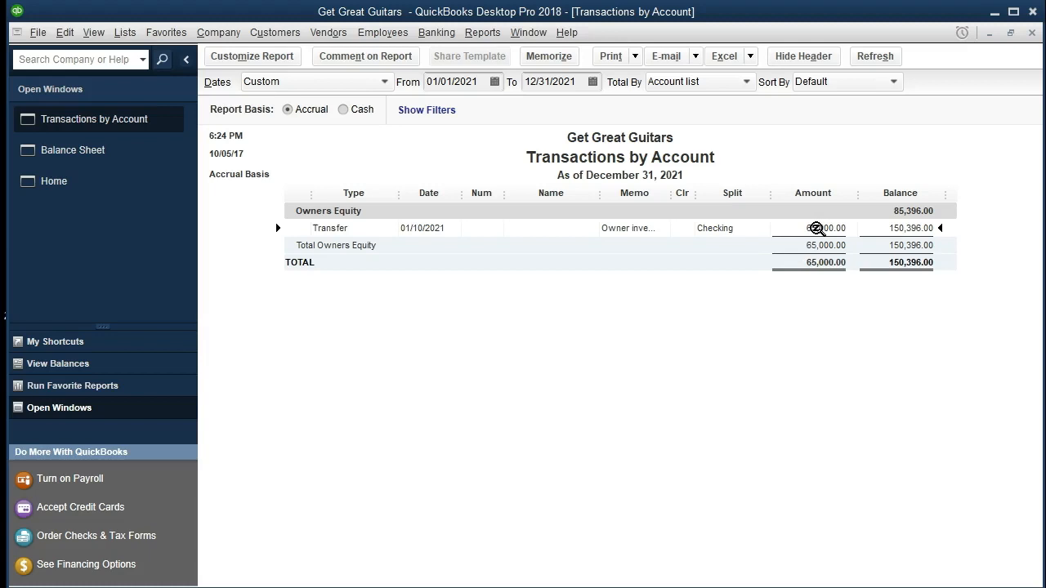
double_click(816, 229)
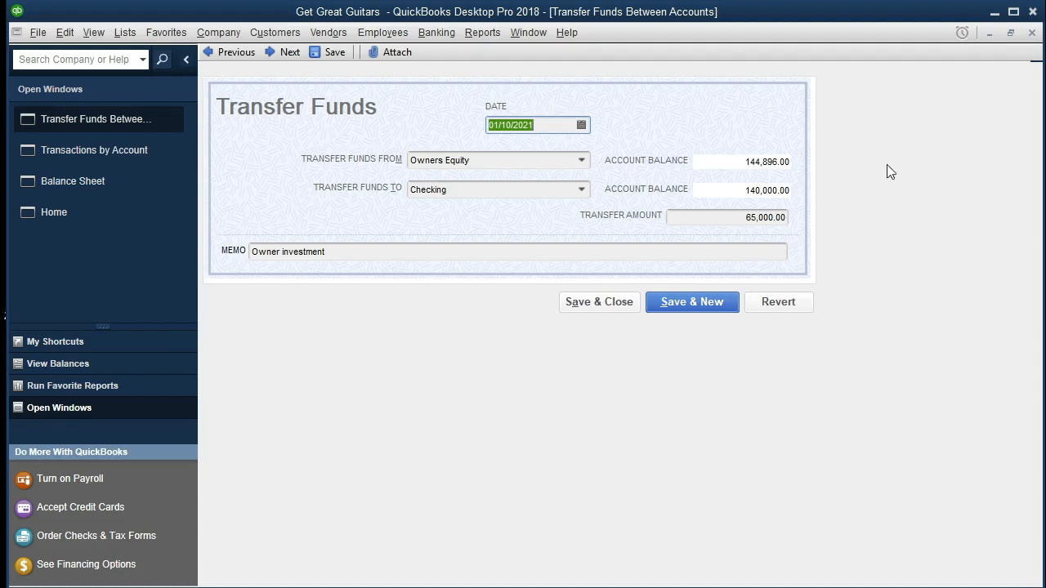
click(1032, 34)
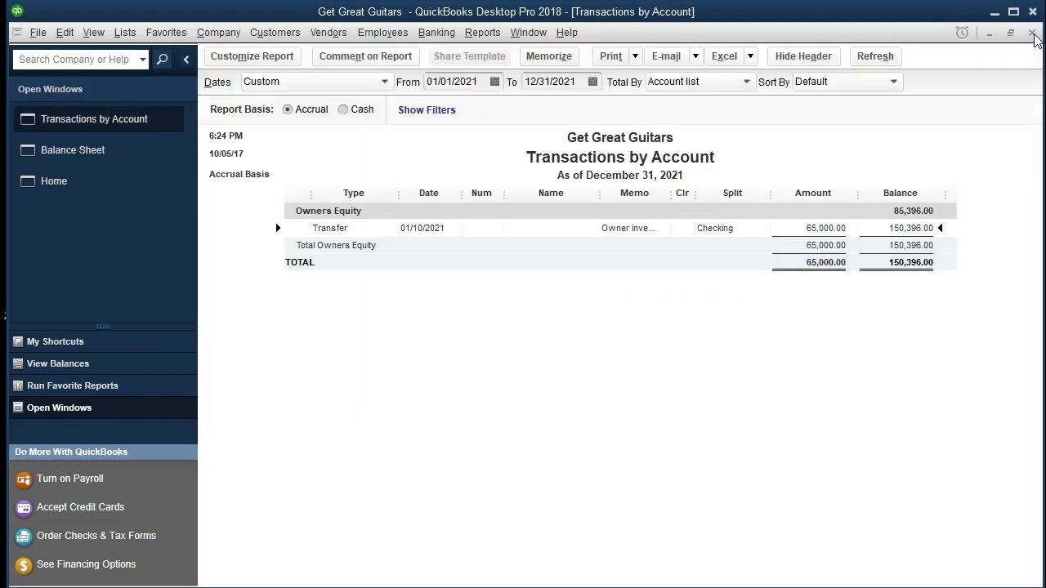
click(1032, 34)
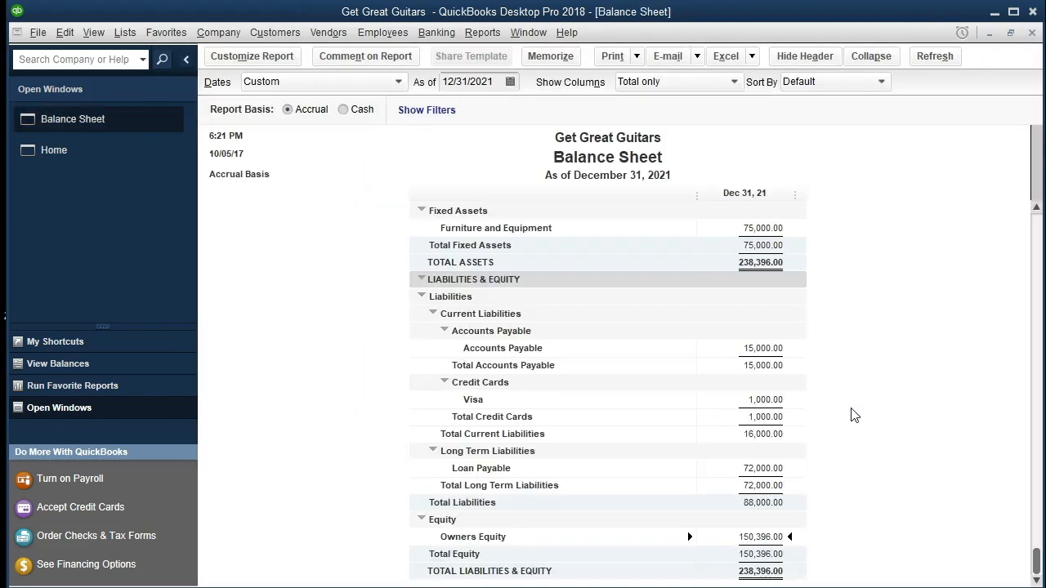